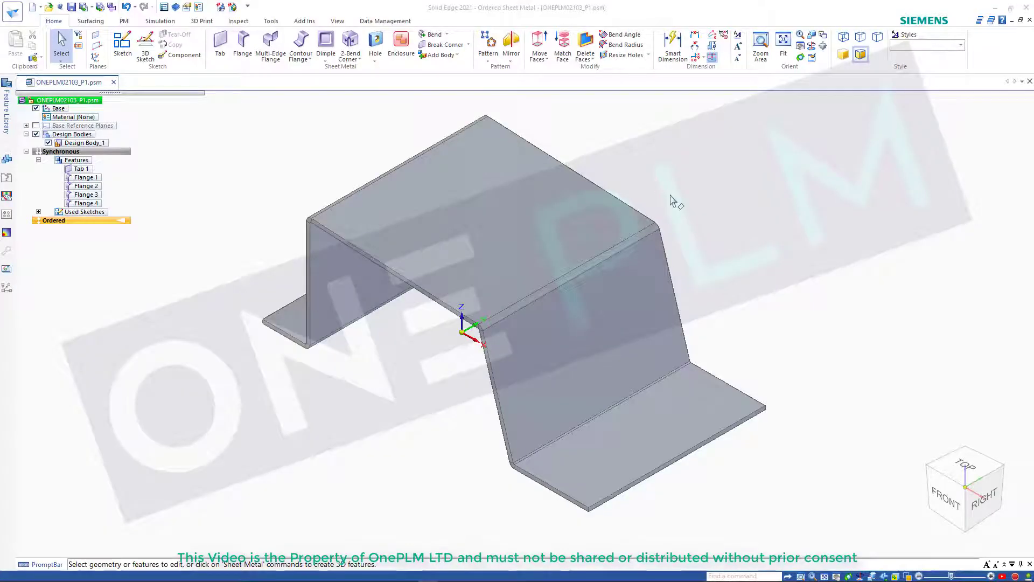
Create a flat pattern with the narrower foot flange's top face oriented upward and that flange's front edge as the x-axis.
scroll(639, 183, "up", 1)
middle_click_drag(639, 183, 613, 226)
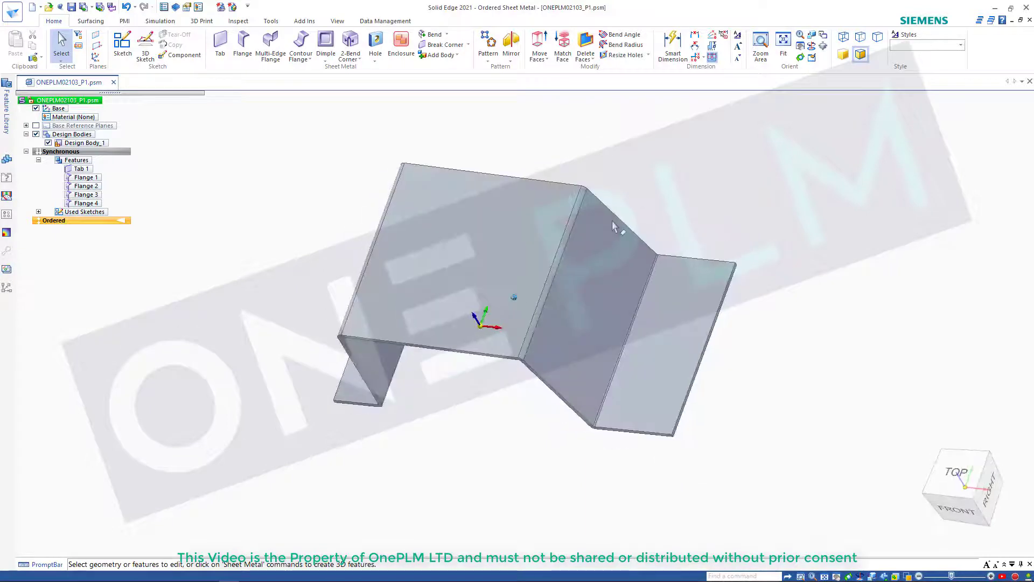
middle_click_drag(712, 266, 582, 127)
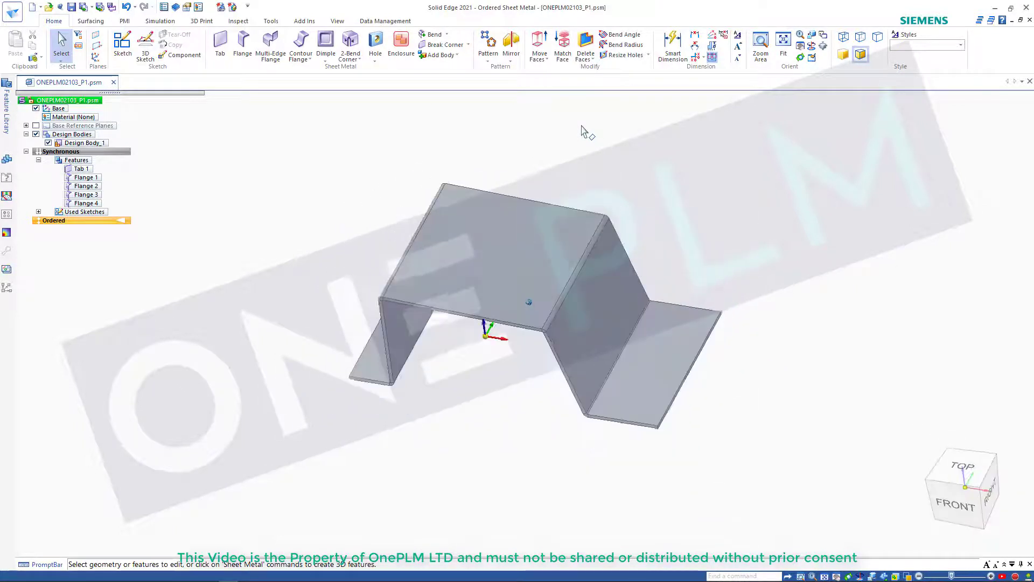
left_click(272, 21)
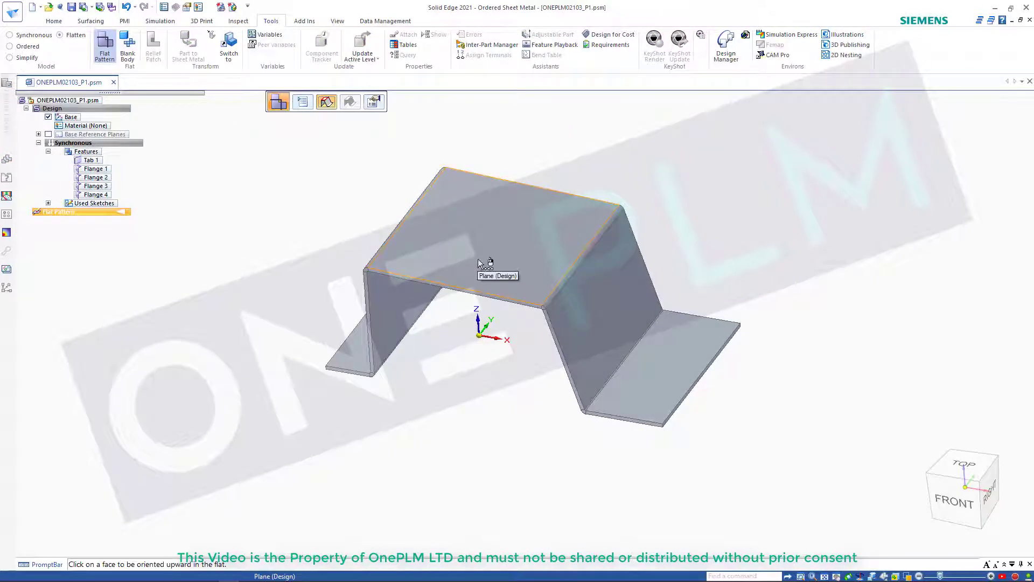
left_click(356, 359)
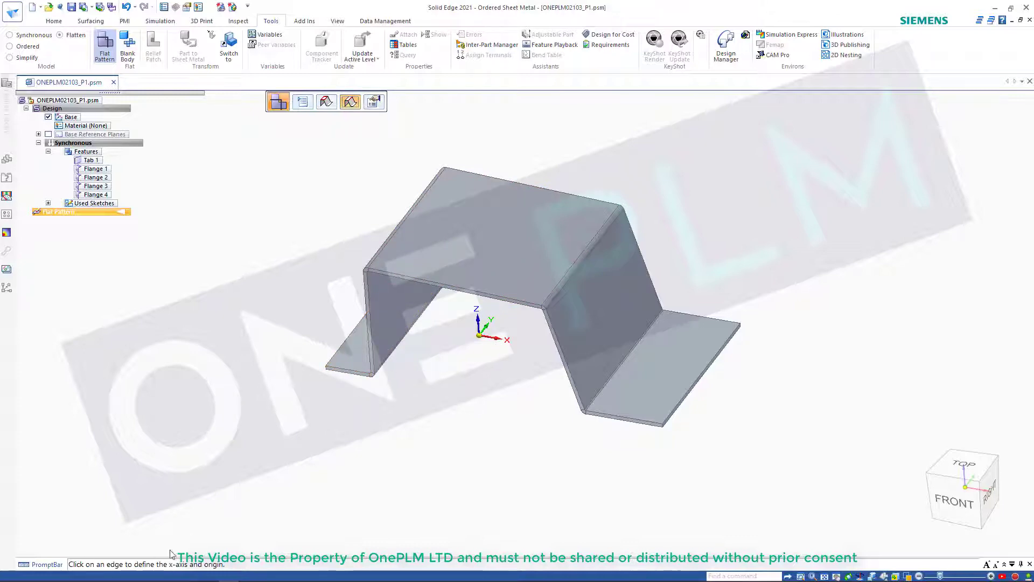
left_click(348, 371)
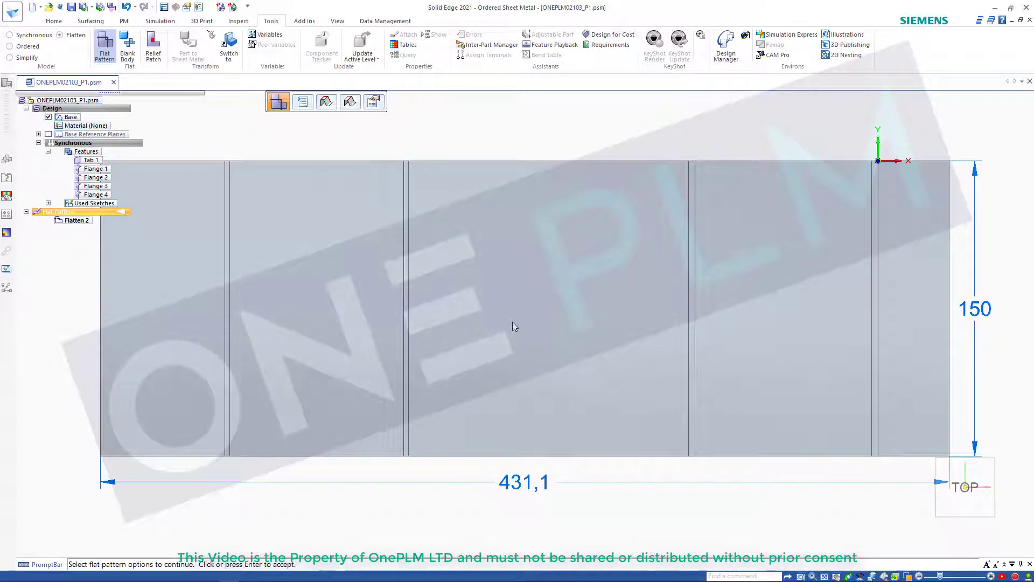
scroll(512, 321, "down", 2)
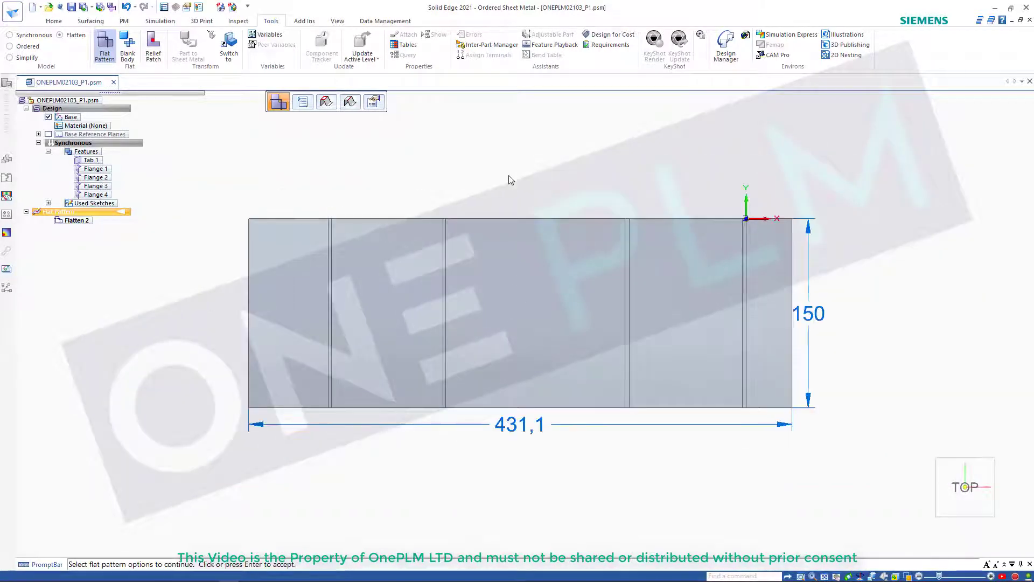
scroll(511, 180, "up", 1)
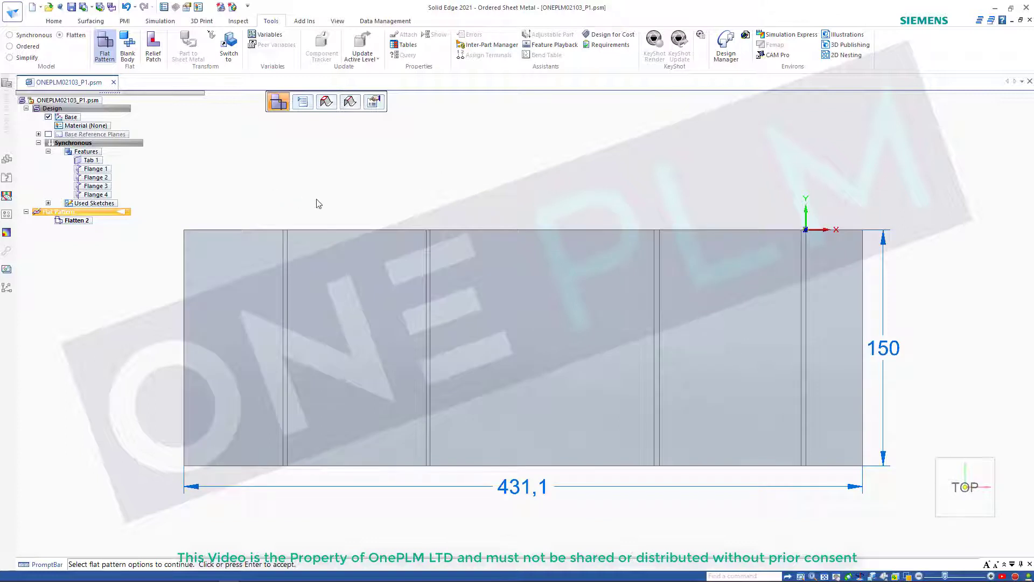
Start a Tab profile sketch on the middle face of the flat pattern.
left_click(53, 22)
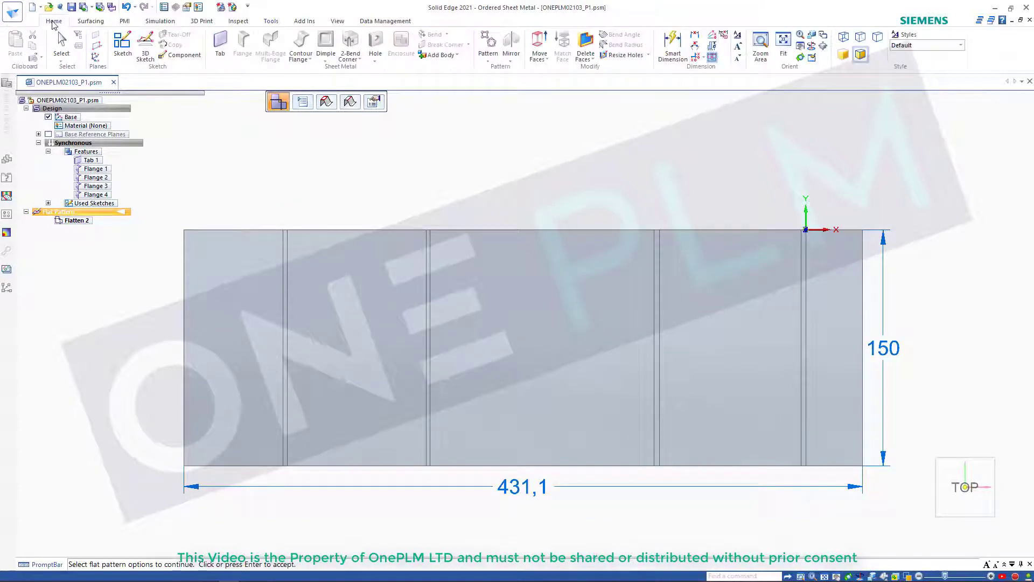
left_click(221, 43)
left_click(225, 39)
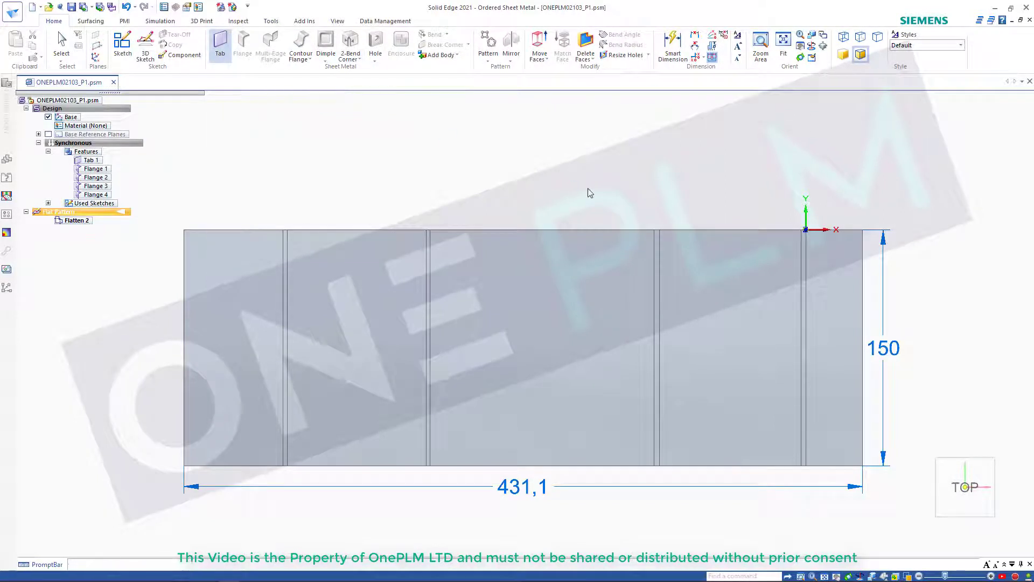
left_click(536, 318)
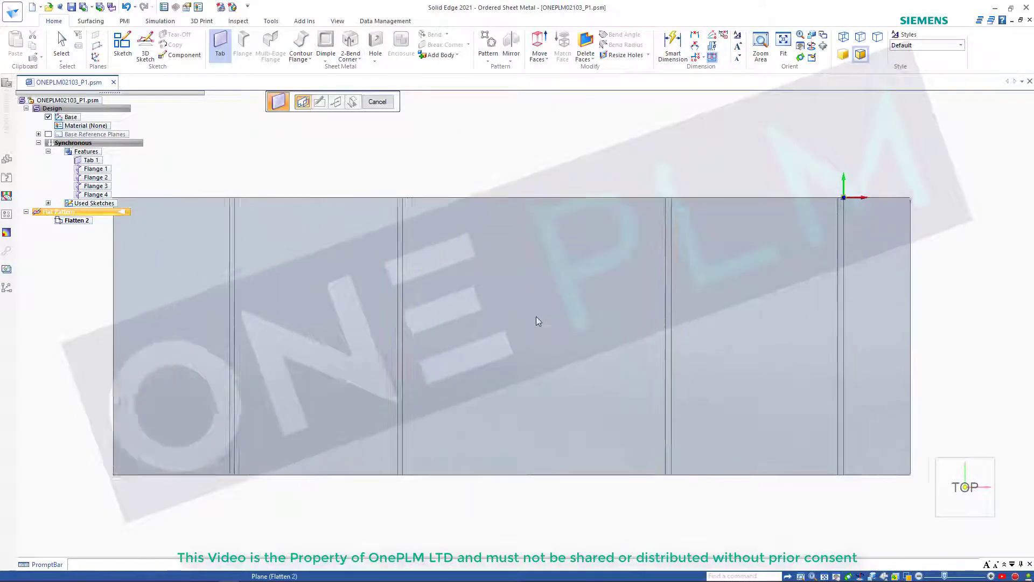
scroll(580, 397, "down", 2)
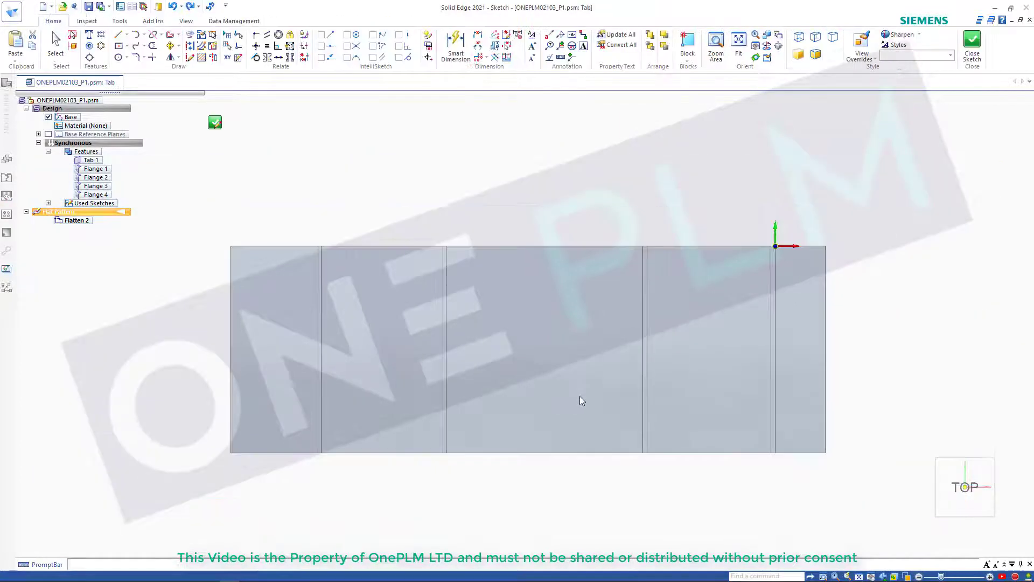
Sketch an open three-sided tab outline about 14 mm wide and 18 mm high, rising from the middle section's upper edge.
scroll(538, 247, "up", 3)
left_click(503, 265)
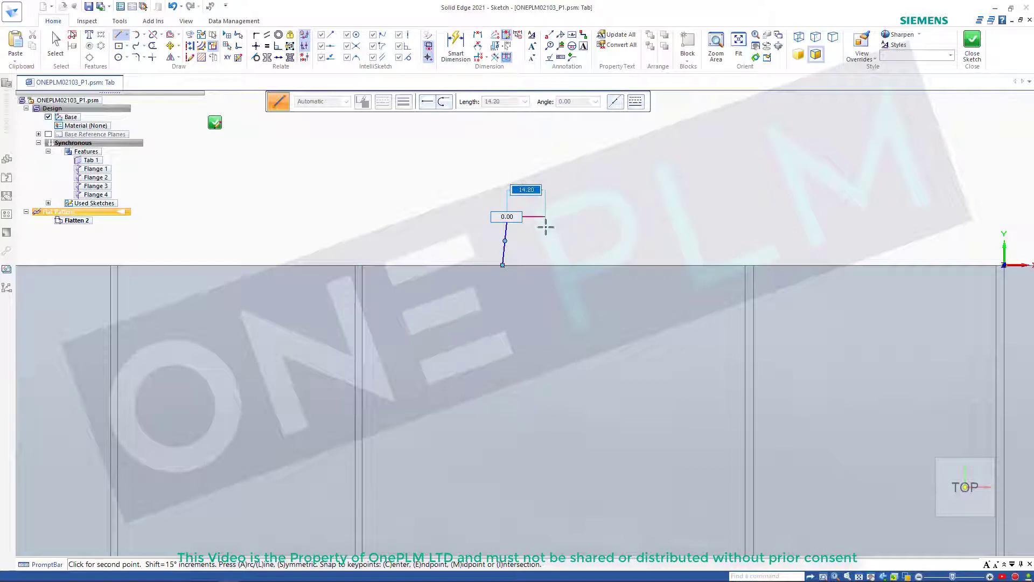
left_click(545, 218)
scroll(544, 259, "up", 2)
left_click(542, 269)
scroll(489, 270, "up", 4)
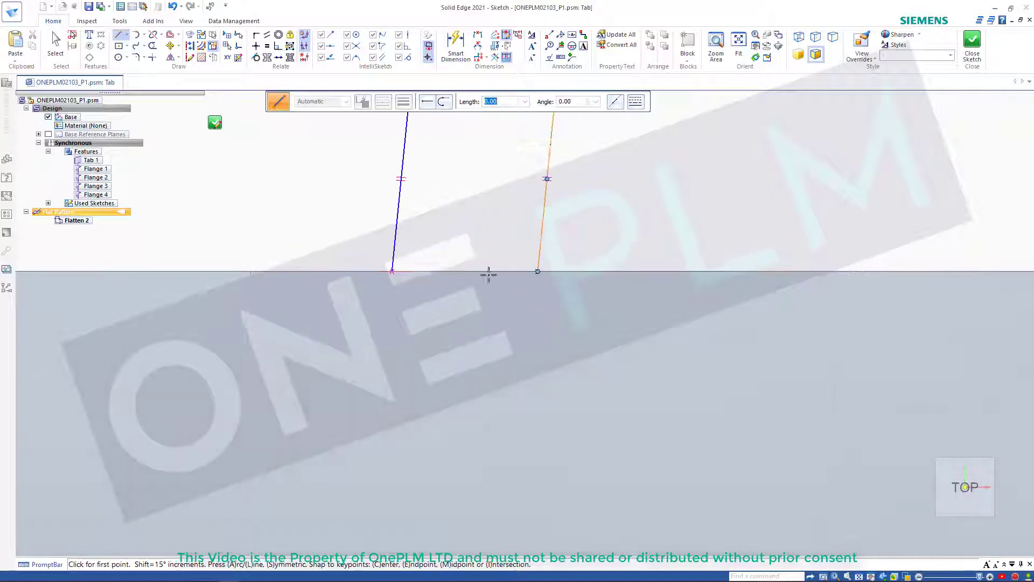
Sketch a smaller three-sided outline about 11.6 mm wide and 1.2 mm high on the same edge, inside the tab outline.
left_click(379, 263)
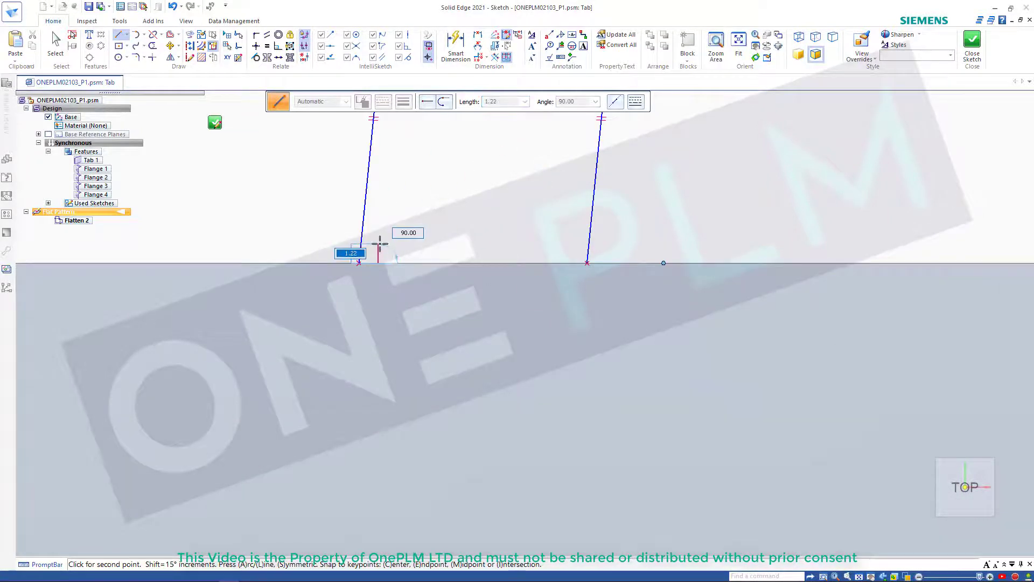
left_click(565, 264)
scroll(592, 240, "down", 2)
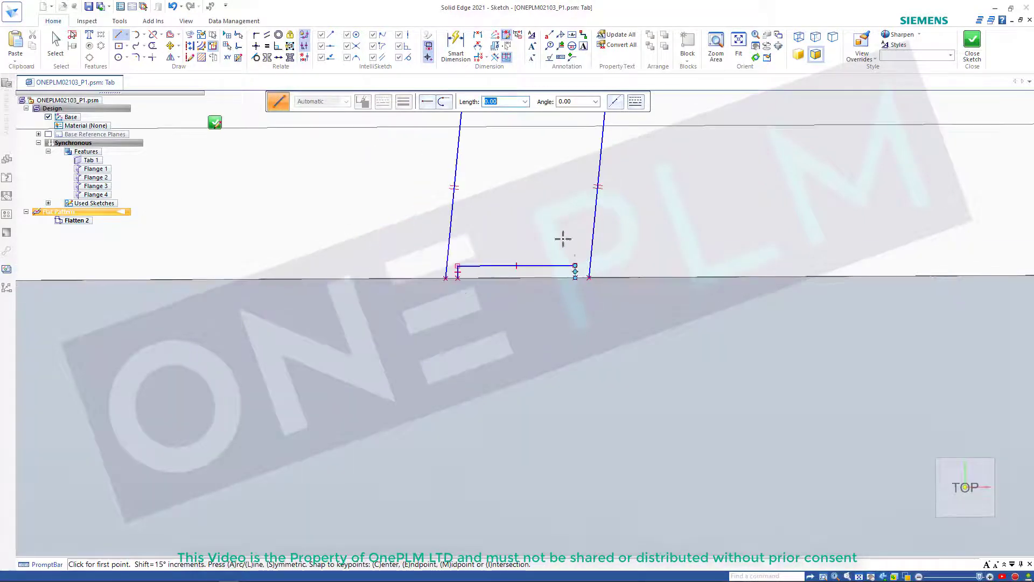
Apply a horizontal/vertical relation to make the slanted side line of the outer tab outline vertical.
left_click(256, 48)
left_click(459, 143)
scroll(501, 145, "down", 2)
scroll(538, 121, "up", 2)
Dimension the outer tab outline to 15 mm wide and 20 mm high.
left_click(456, 45)
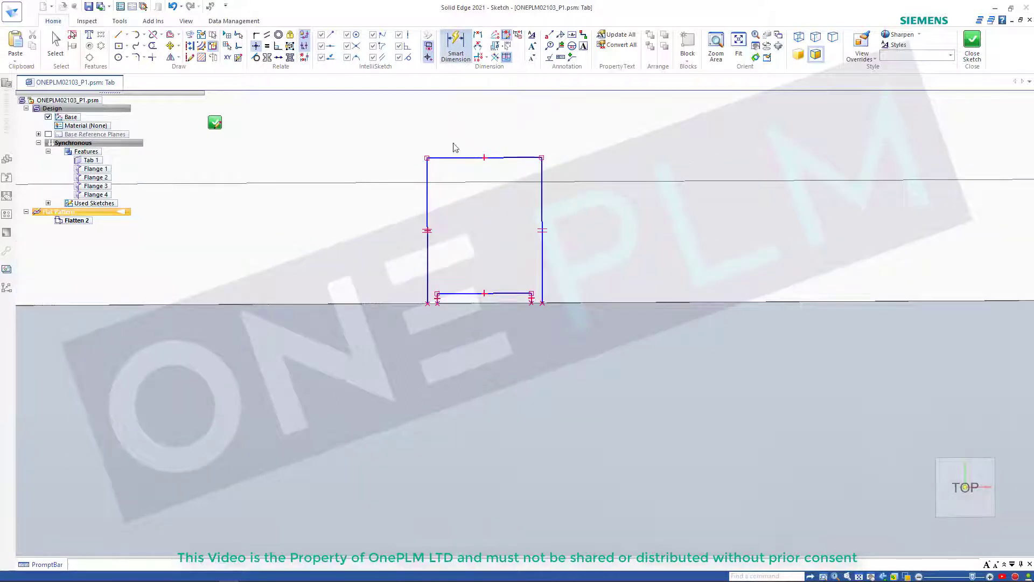
left_click(458, 158)
left_click(449, 139)
type("1")
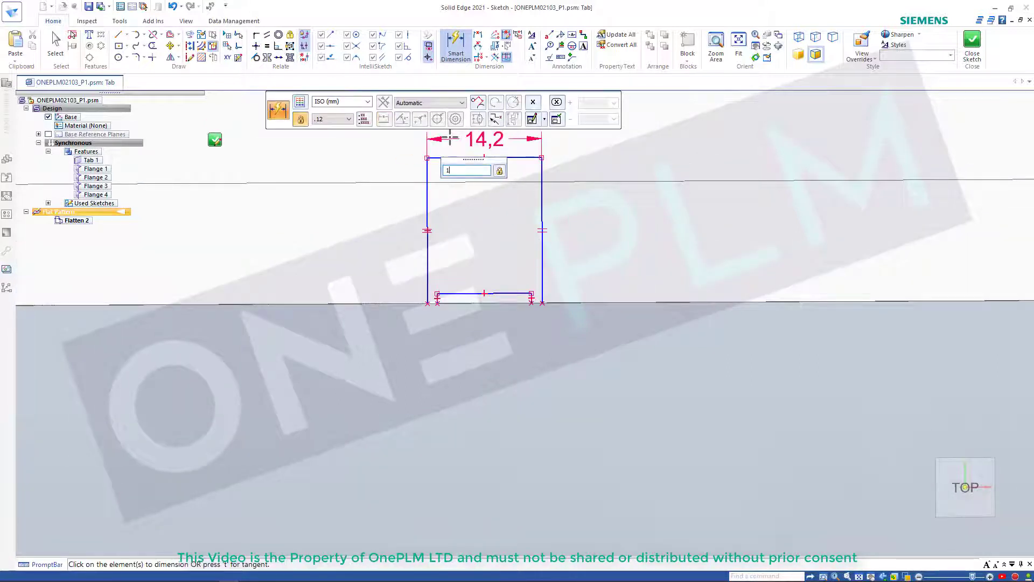
type("5")
key("Return")
left_click(423, 199)
left_click(376, 207)
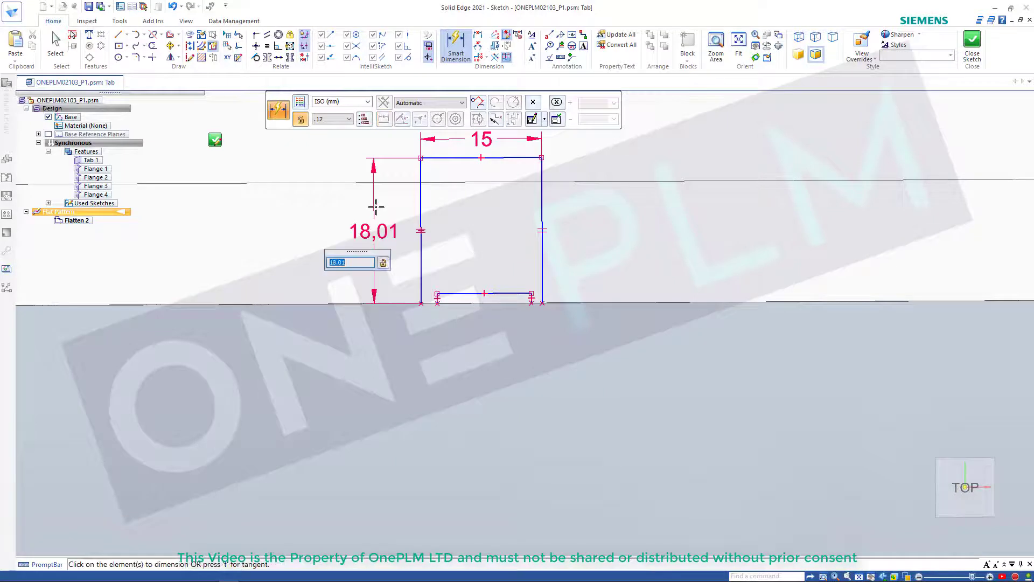
key("Return")
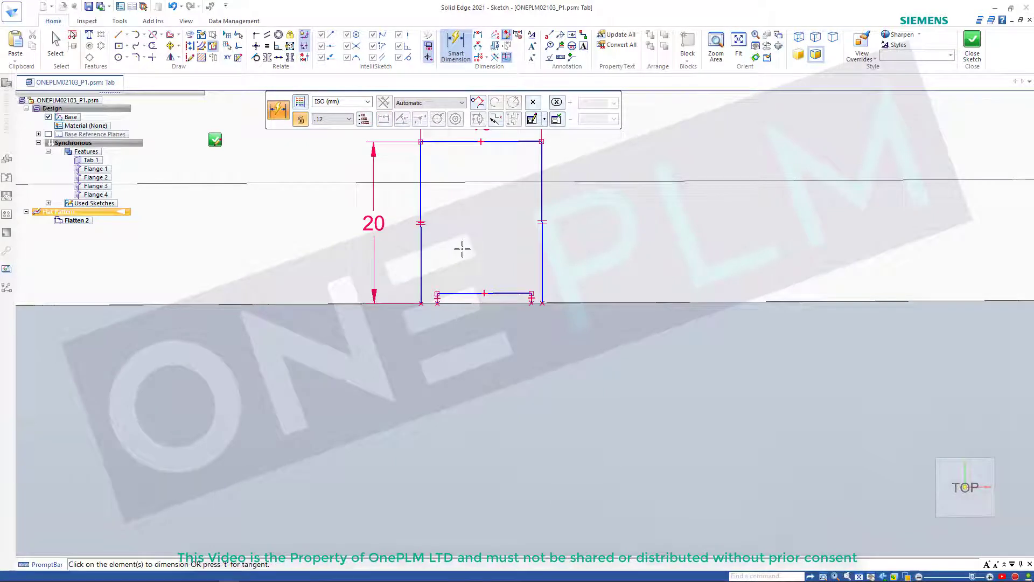
Align the midpoints of the outer outline's top line and the inner outline's top line vertically.
left_click(255, 47)
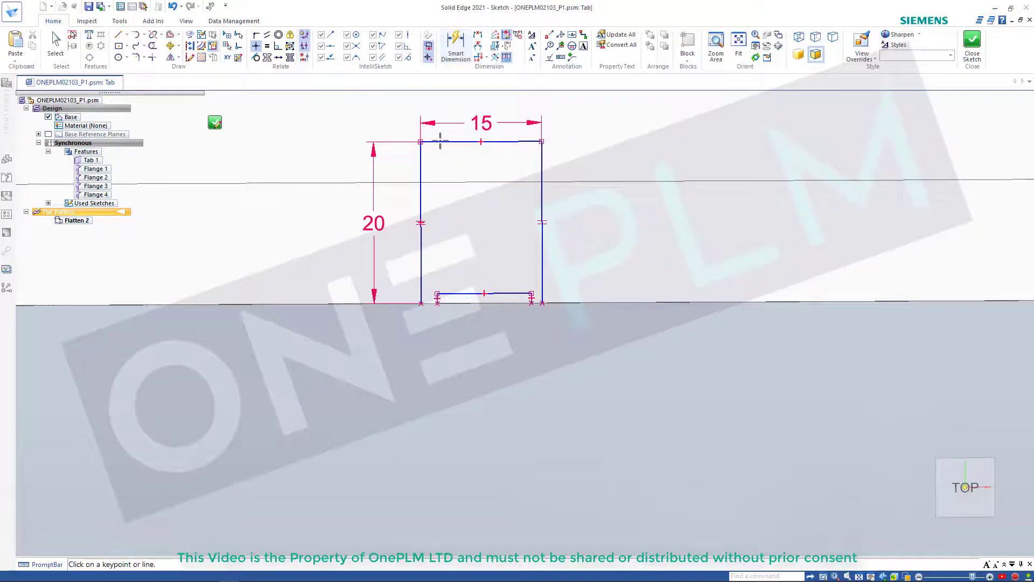
left_click(484, 293)
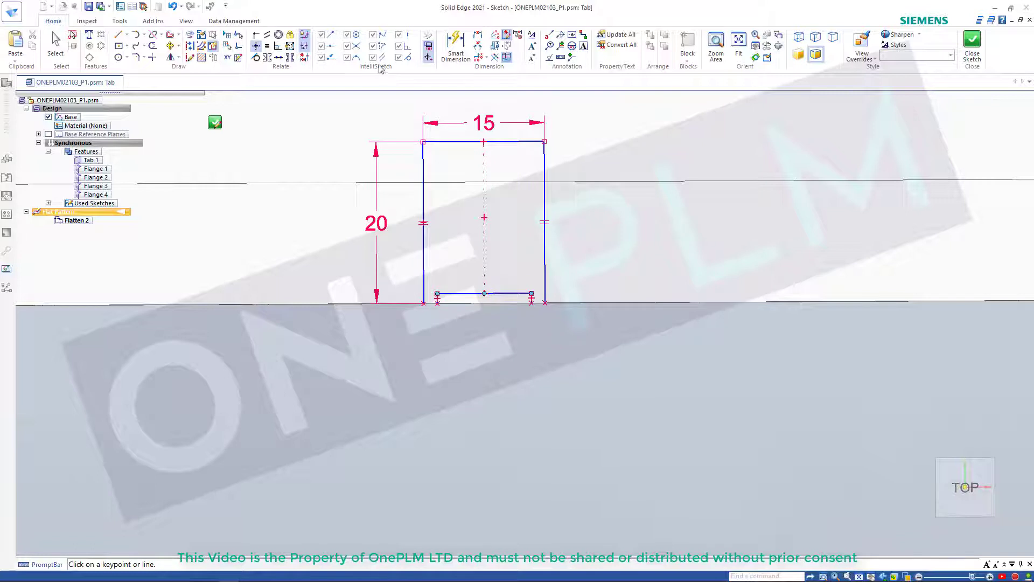
left_click(467, 292)
left_click(608, 319)
Dimension the inner outline to 13 mm wide and 1 mm high.
left_click(455, 49)
left_click(462, 293)
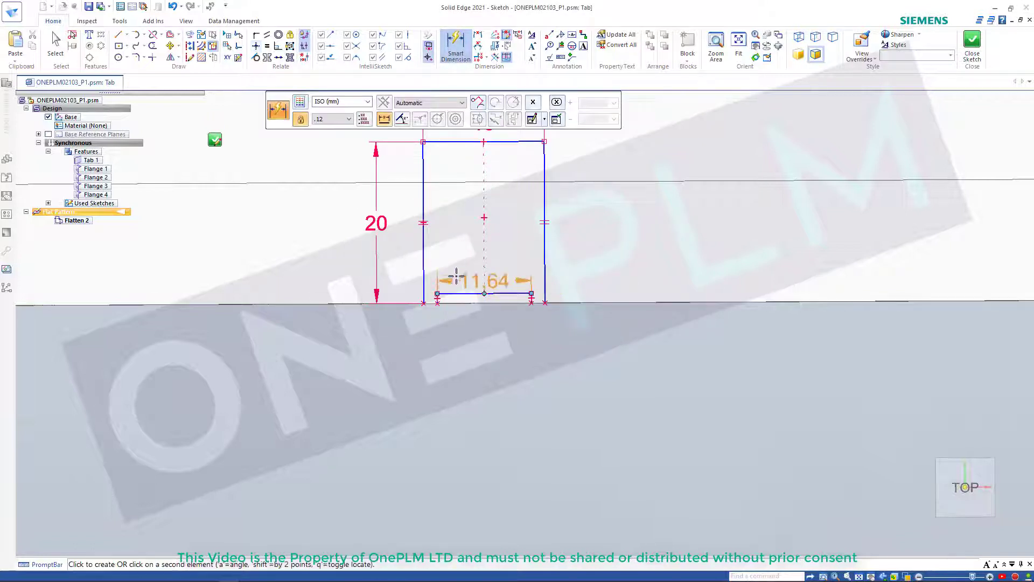
left_click(463, 258)
key("Return")
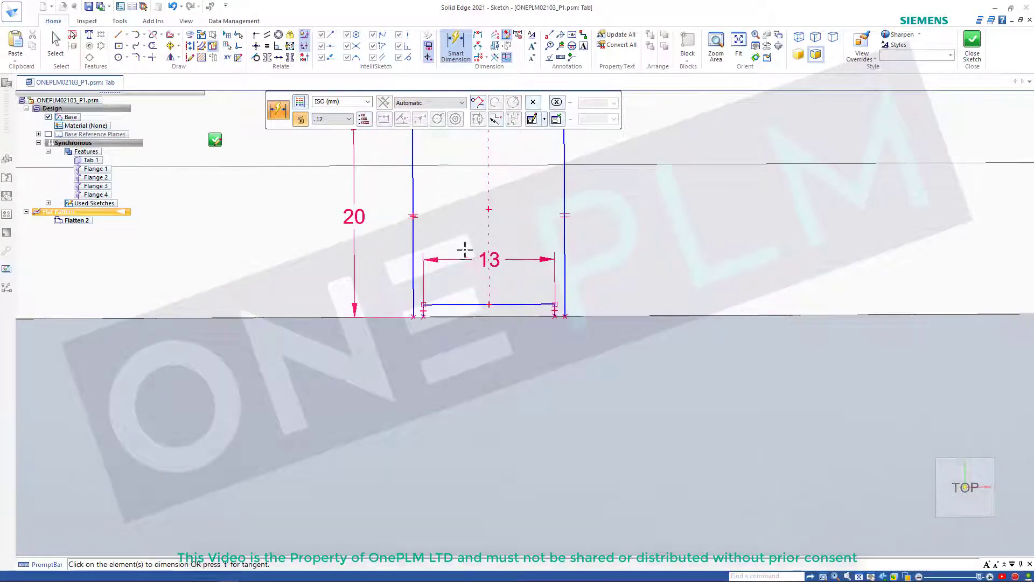
scroll(559, 315, "up", 3)
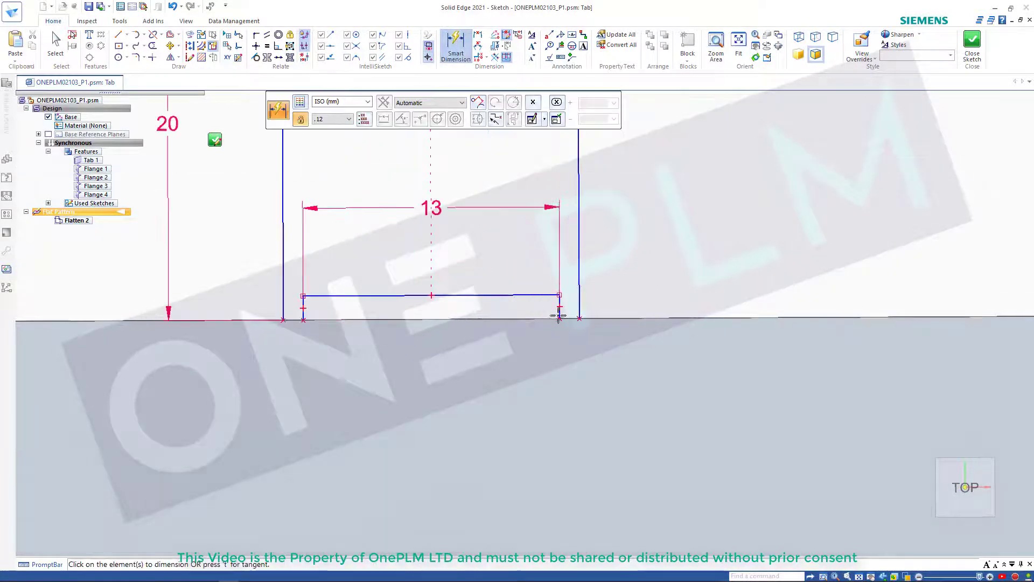
left_click(560, 310)
left_click(671, 291)
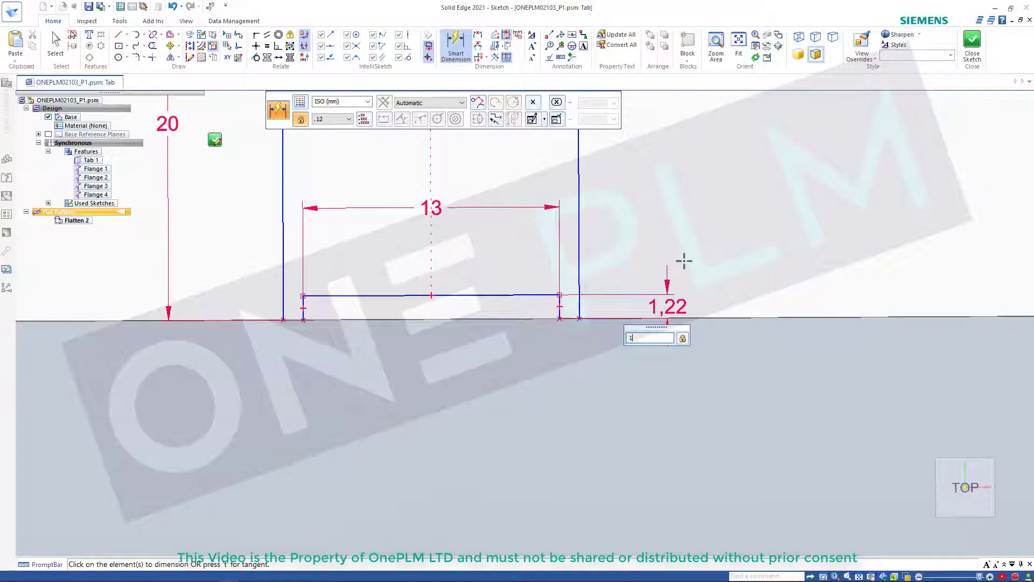
key("Return")
scroll(633, 289, "down", 6)
scroll(676, 176, "up", 3)
key("Escape")
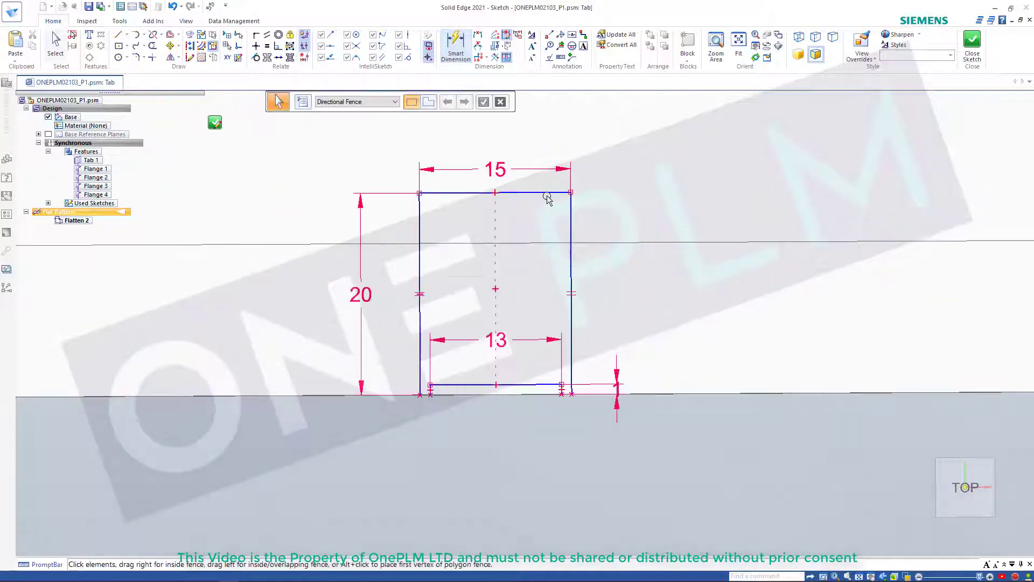
Locate the midpoint of the tab's top line 60 mm from the nearer bend line of the middle section.
left_click(562, 193)
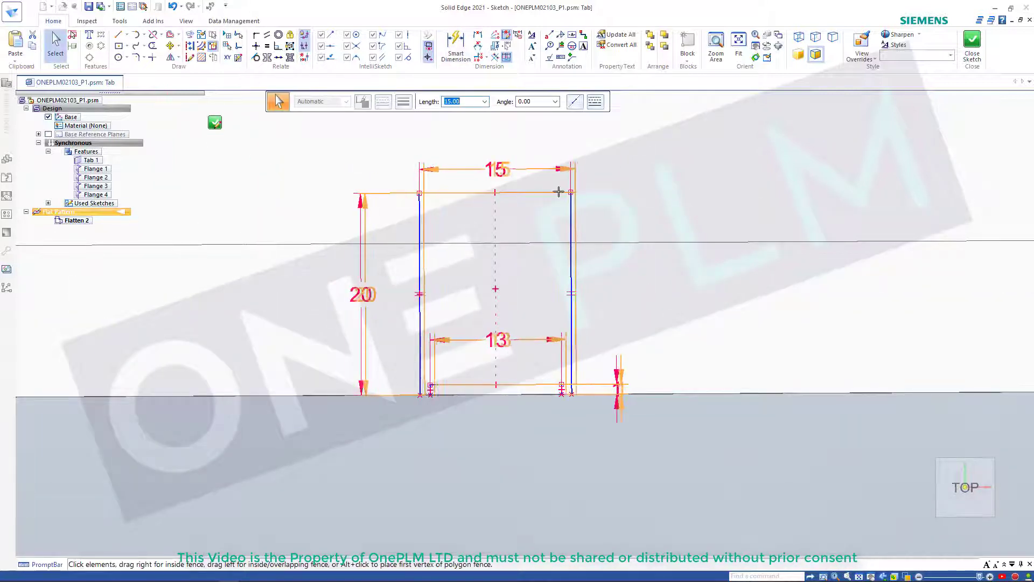
scroll(619, 264, "down", 5)
scroll(636, 280, "up", 3)
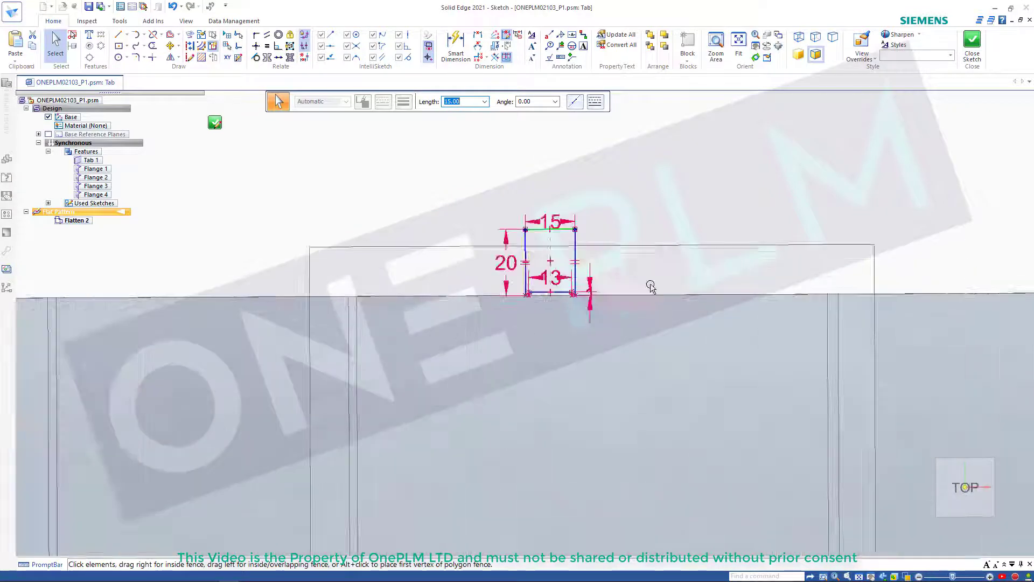
left_click(456, 46)
scroll(464, 199, "down", 1)
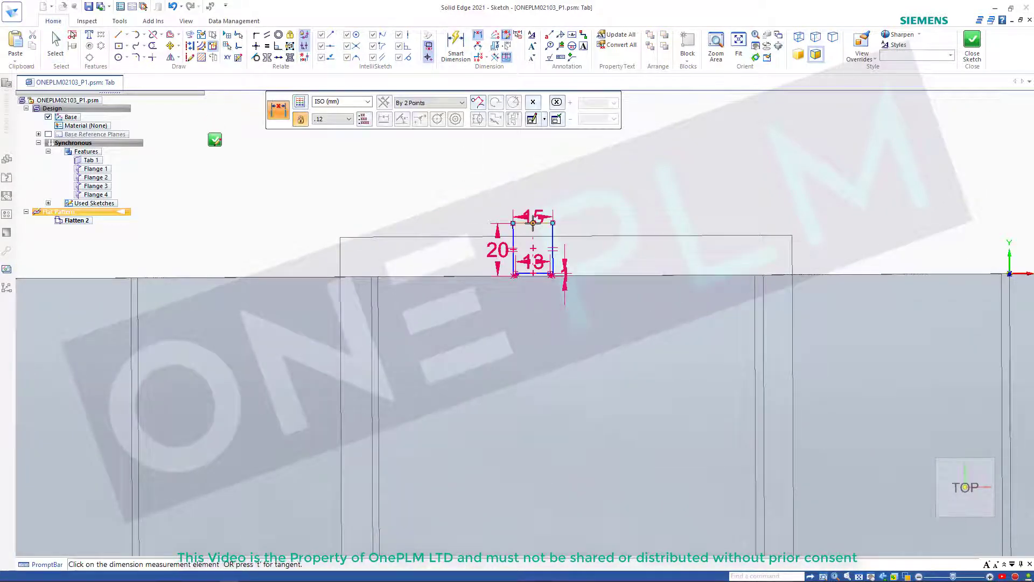
left_click(378, 289)
left_click(462, 185)
type("60")
key("Return")
scroll(530, 228, "up", 2)
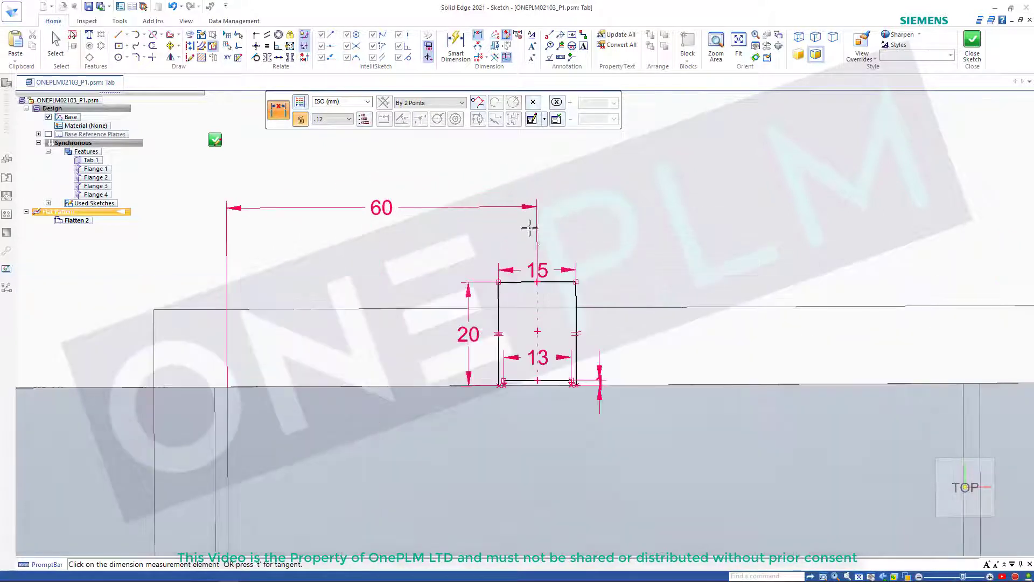
Try to finish the tab sketch with the two separate outlines, and dismiss the Profile Error Assistant.
scroll(554, 240, "up", 5)
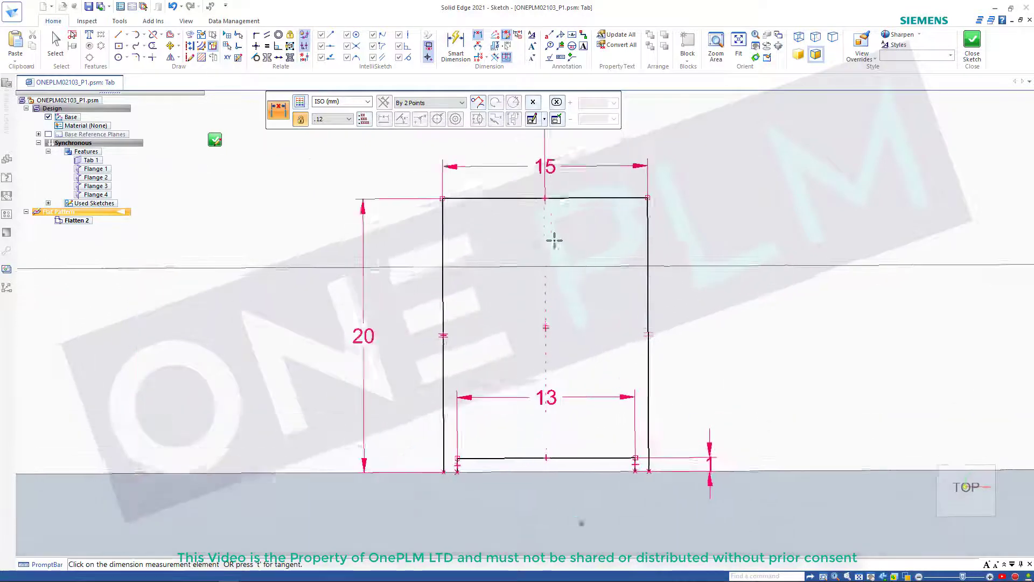
scroll(554, 240, "down", 4)
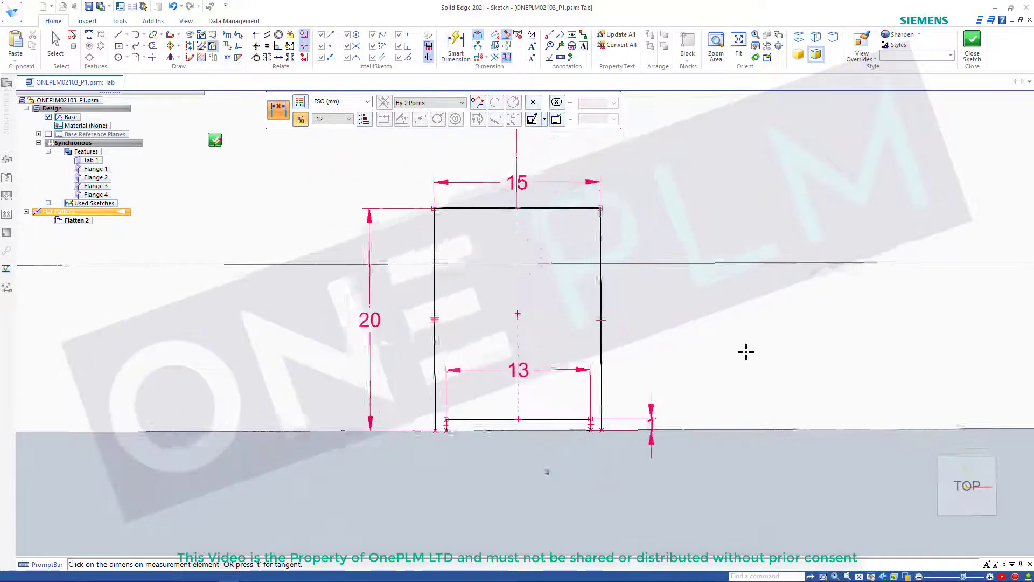
left_click(974, 62)
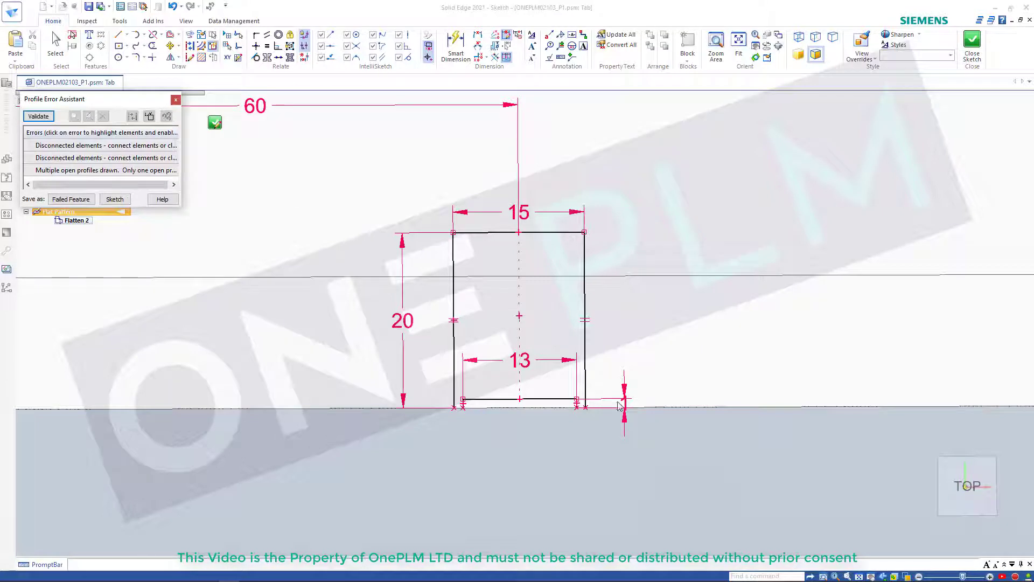
scroll(520, 356, "up", 3)
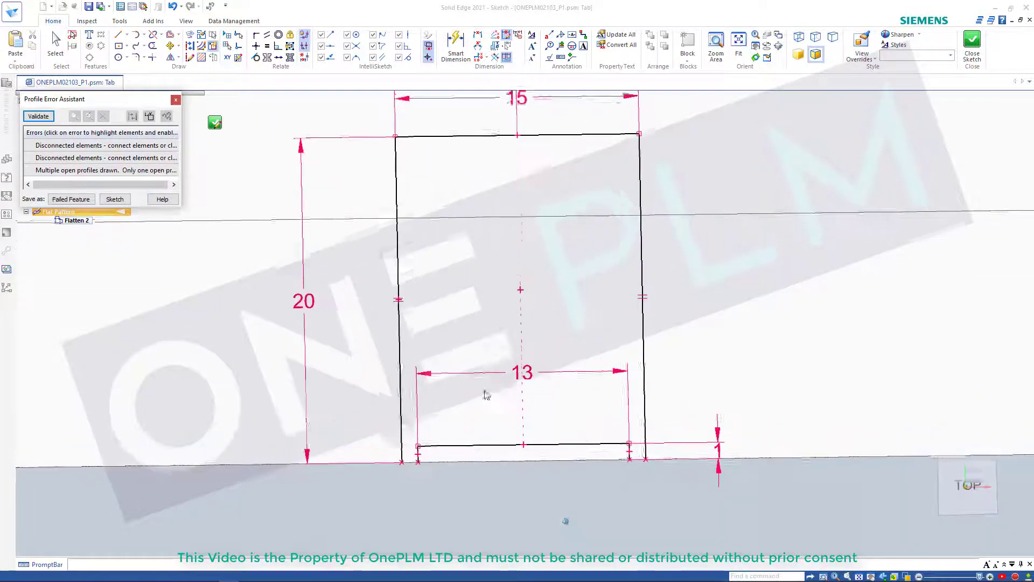
left_click(175, 100)
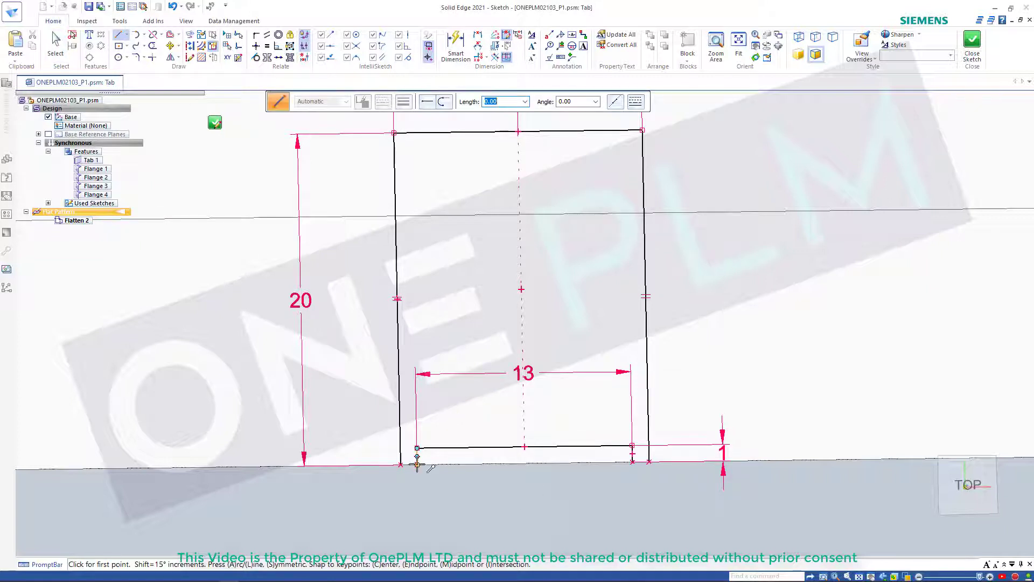
Draw two short horizontal lines along the part edge to join the inner and outer outlines on both sides.
left_click(418, 465)
left_click(400, 464)
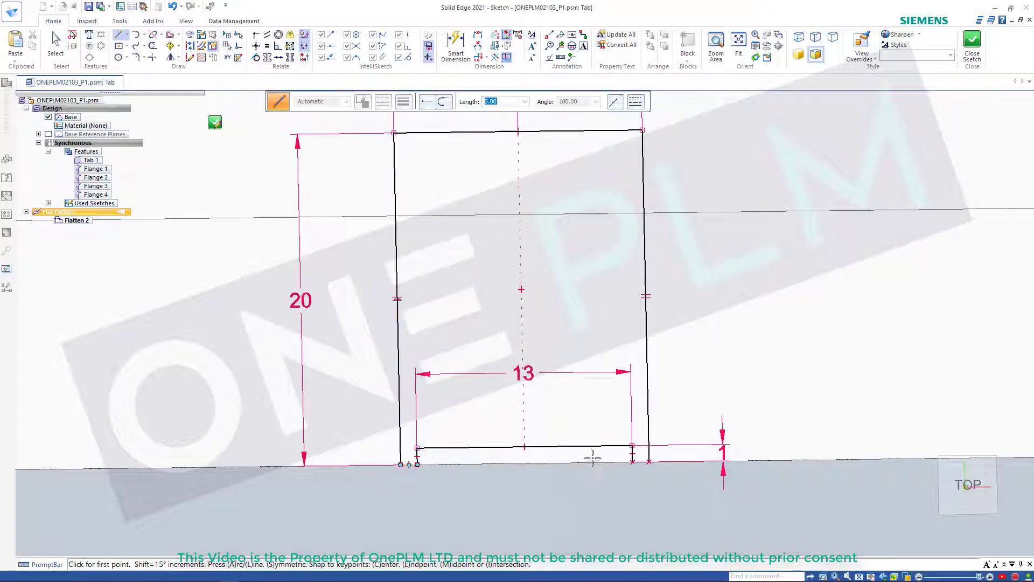
left_click(632, 461)
left_click(649, 461)
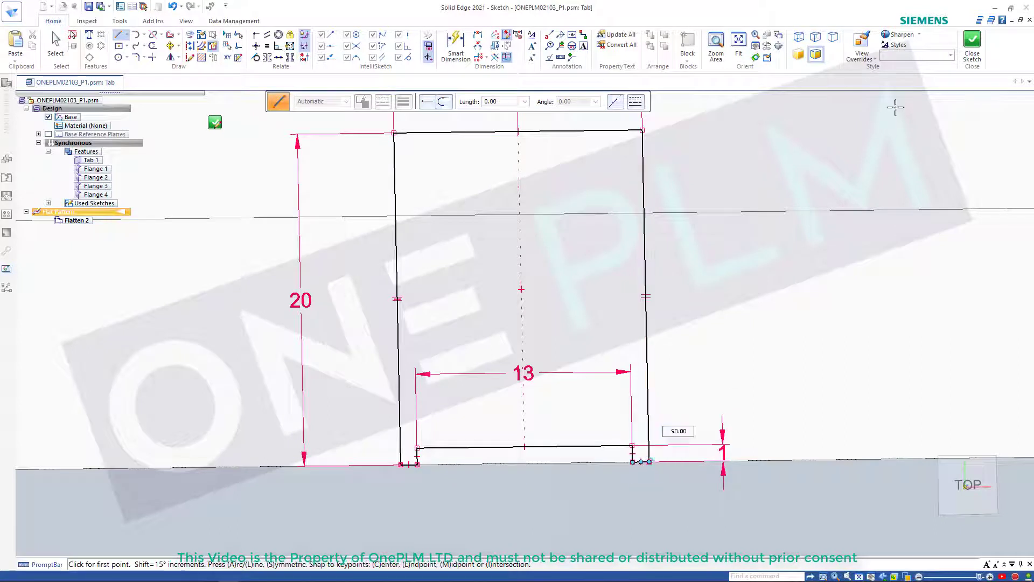
Close the sketch, finish the tab feature, and exit the Tab command.
left_click(972, 43)
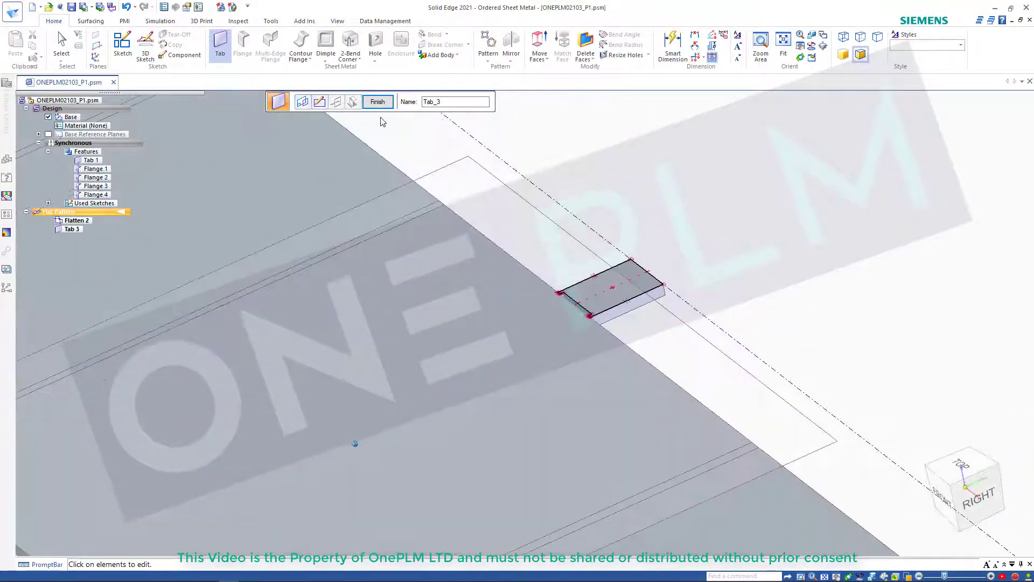
left_click(377, 102)
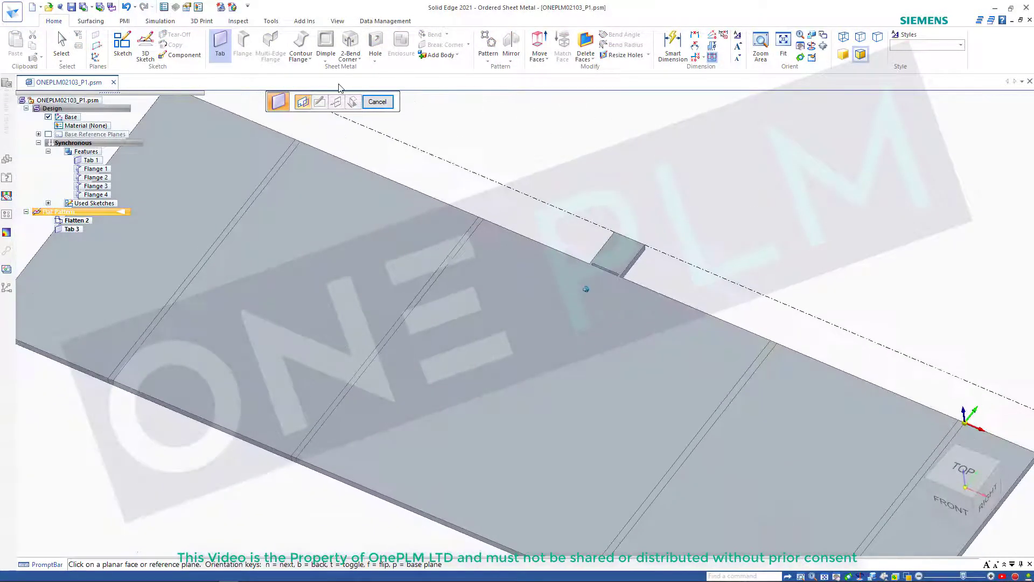
left_click(387, 106)
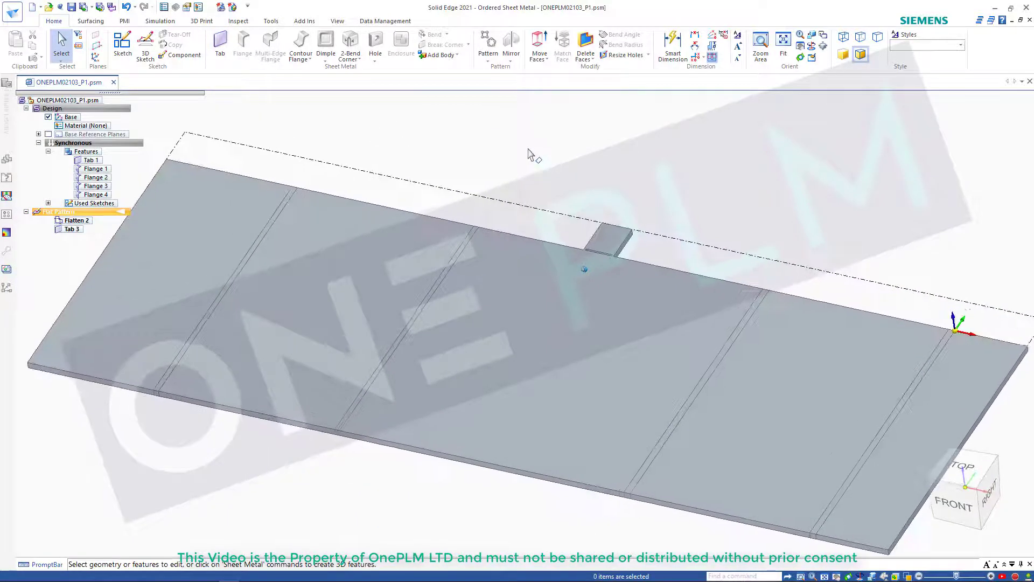
left_click(72, 229)
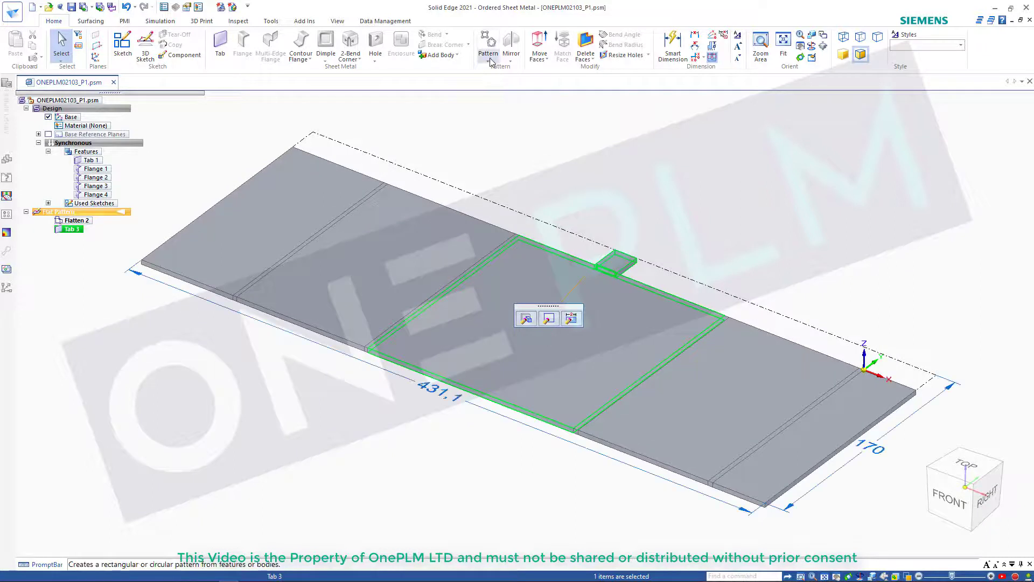
left_click(544, 163)
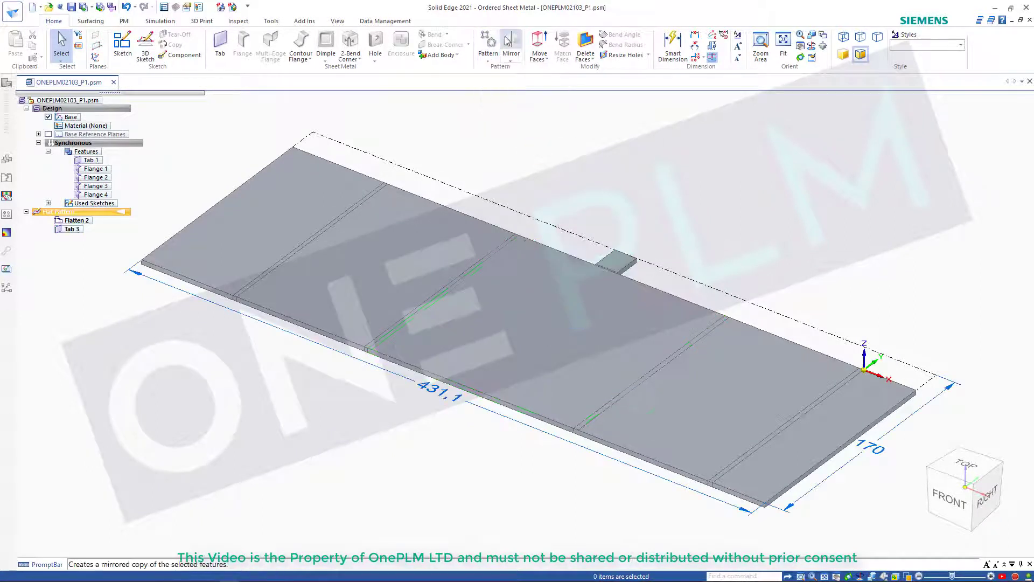
left_click(75, 229)
left_click(507, 62)
left_click(563, 153)
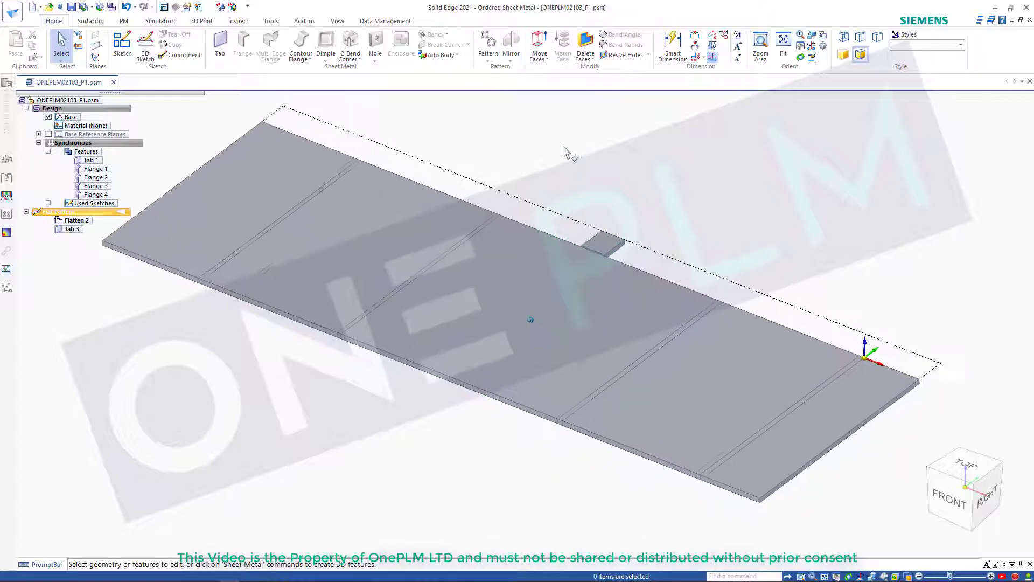
Edit the Tab 3 profile and mirror a copy of it about the midpoints of the middle section's bend lines.
left_click(71, 230)
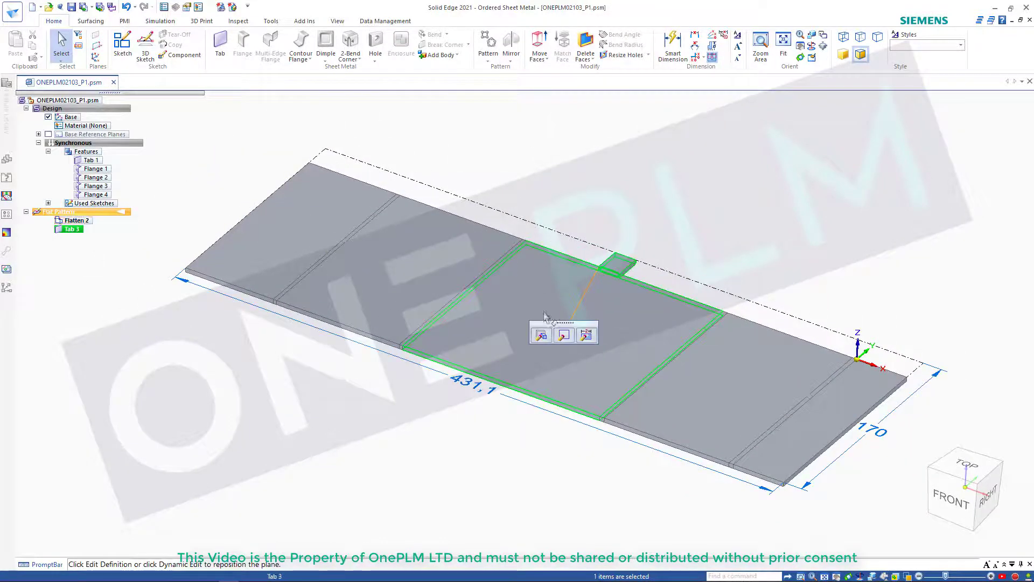
left_click(565, 335)
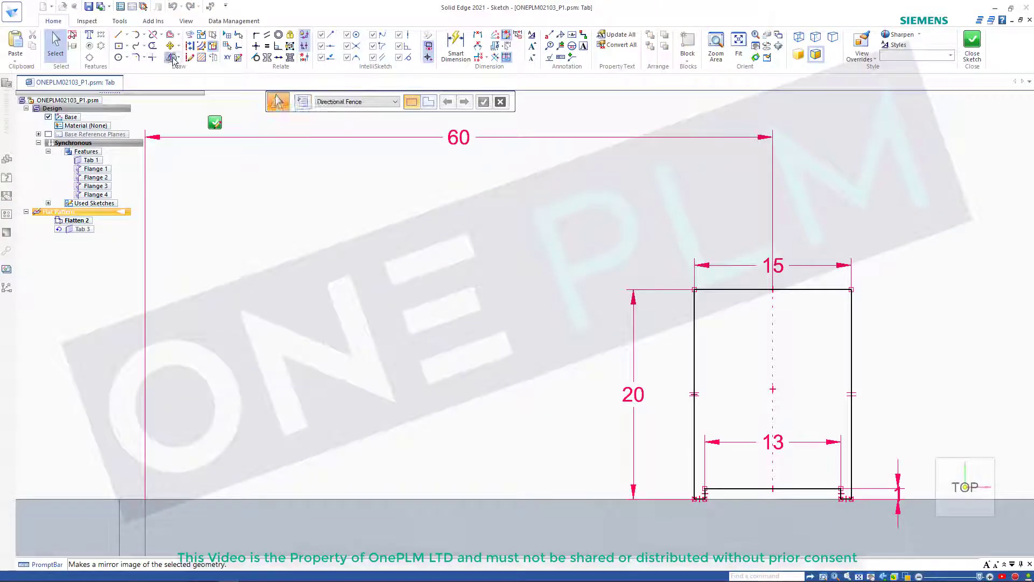
left_click(172, 58)
scroll(635, 253, "down", 3)
scroll(560, 207, "down", 3)
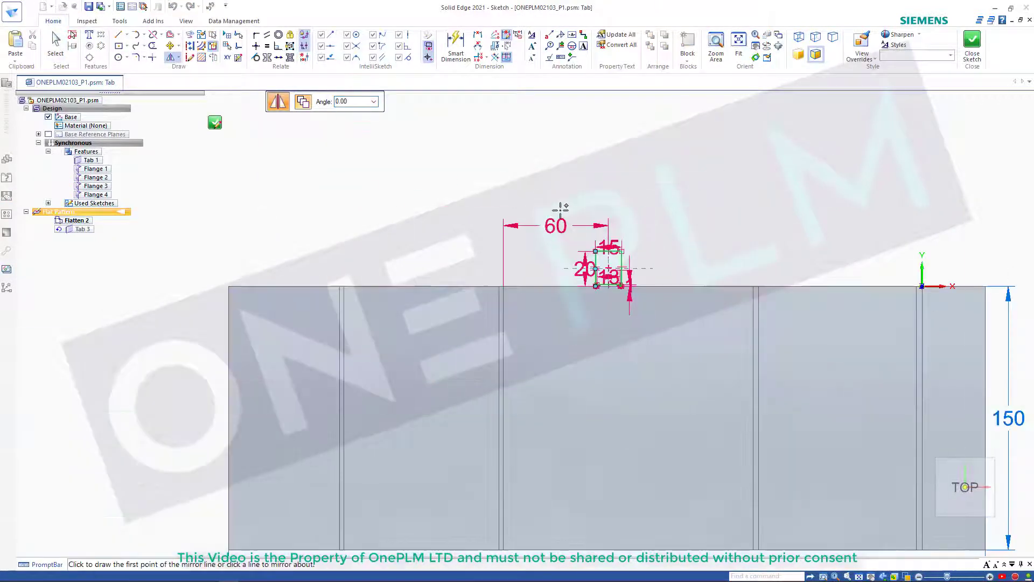
scroll(560, 206, "down", 4)
scroll(528, 296, "up", 3)
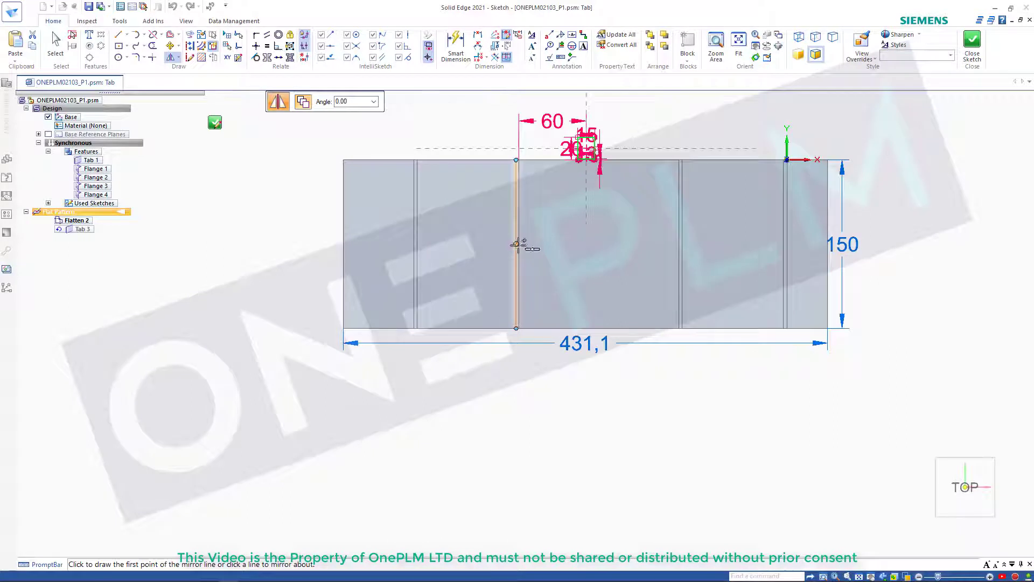
left_click(516, 245)
left_click(679, 244)
scroll(629, 134, "up", 2)
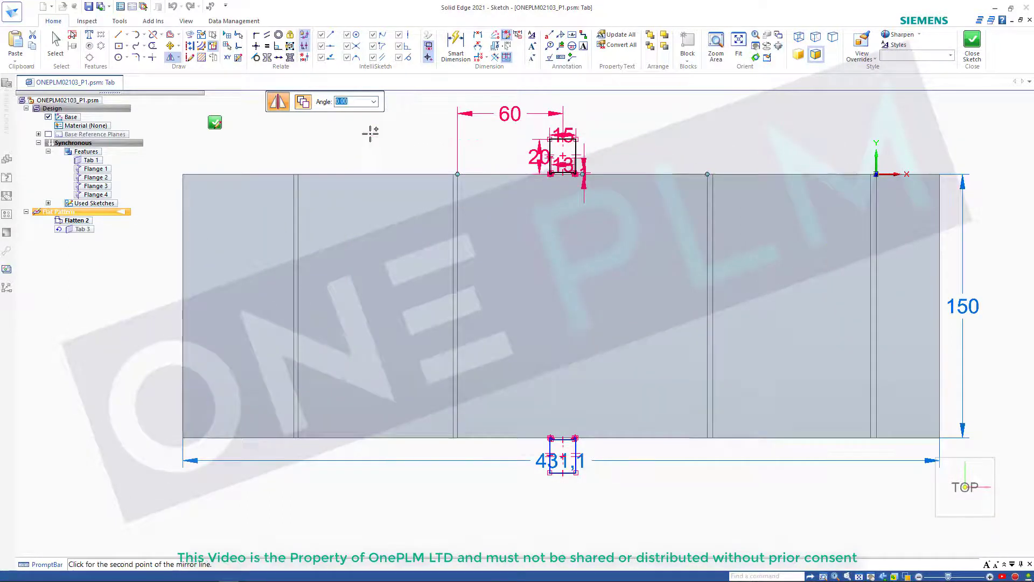
key("Escape")
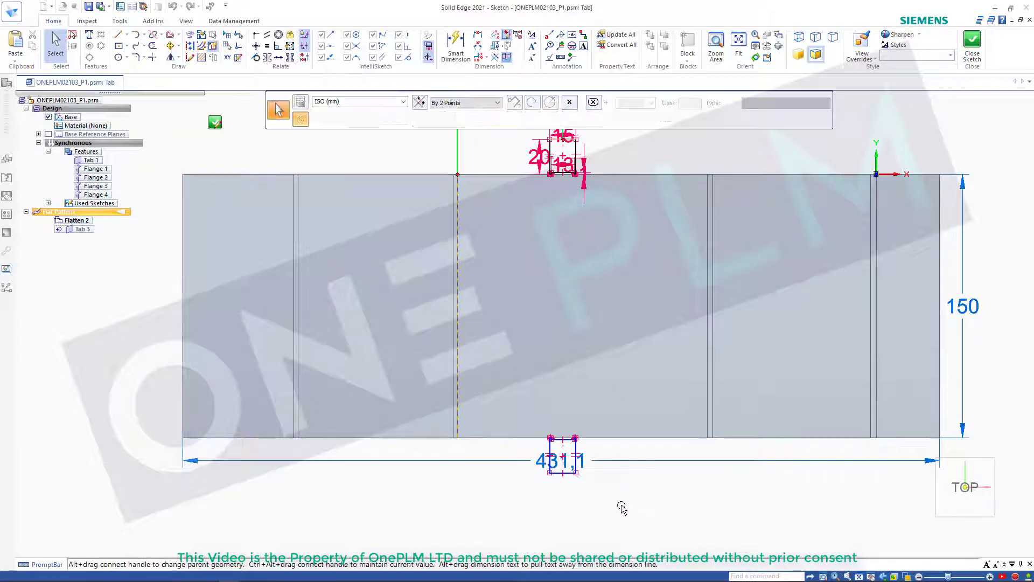
Move the 60 mm dimension below the part, and copy both tab outlines horizontally onto the two outermost sections using a 50 mm step.
scroll(582, 307, "down", 1)
left_click_drag(532, 166, 561, 476)
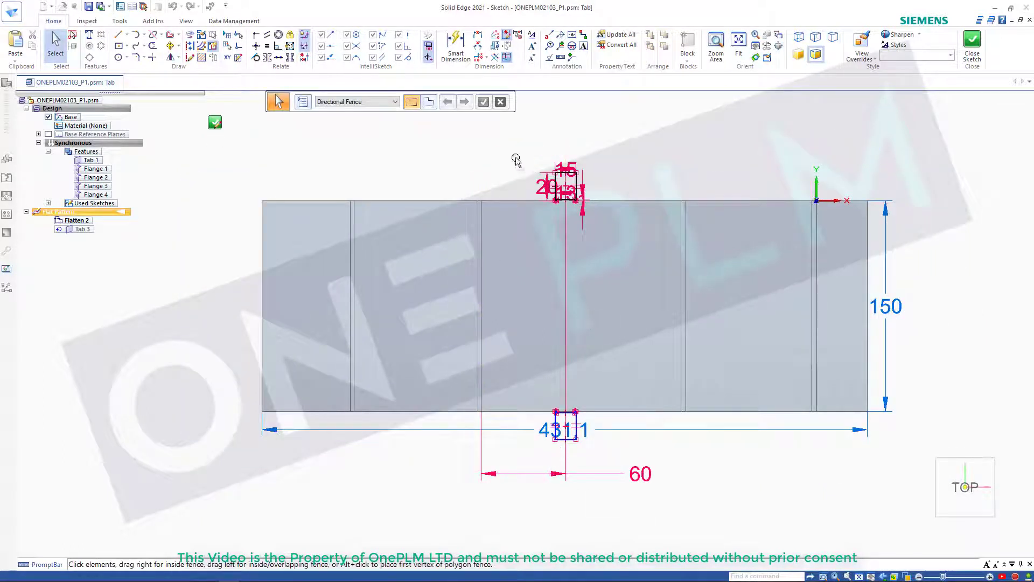
left_click_drag(537, 162, 627, 464)
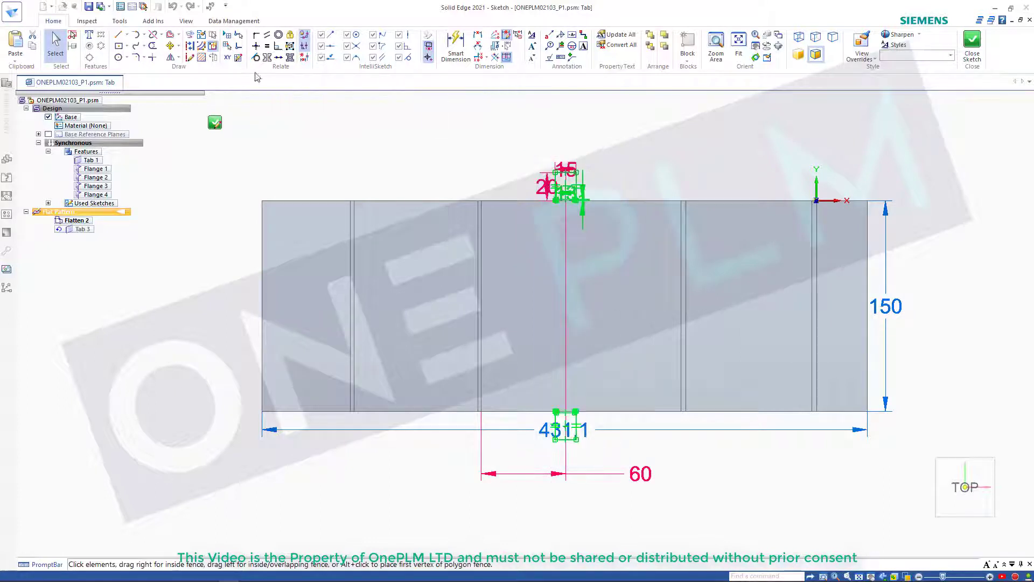
left_click(170, 46)
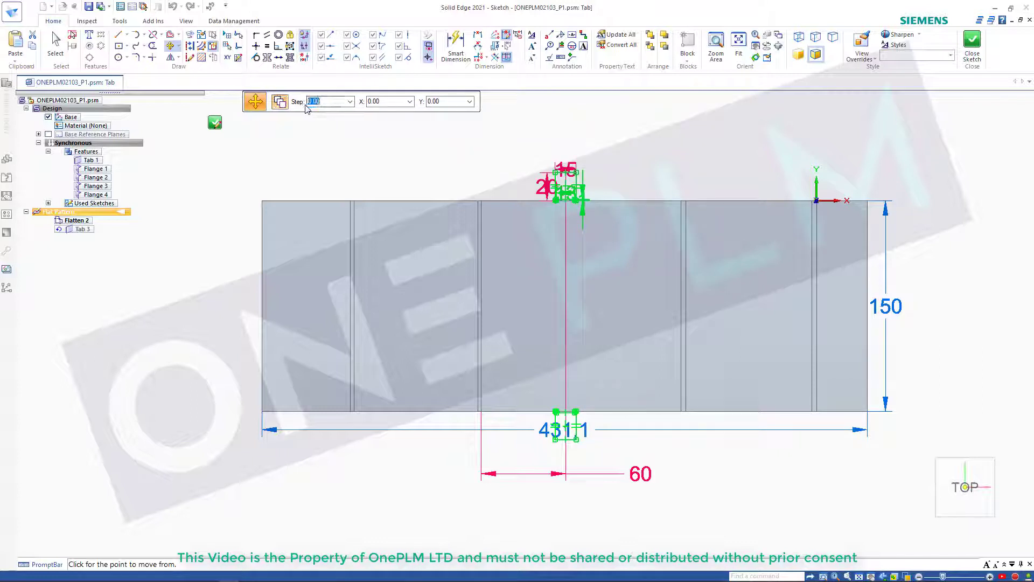
left_click(557, 171)
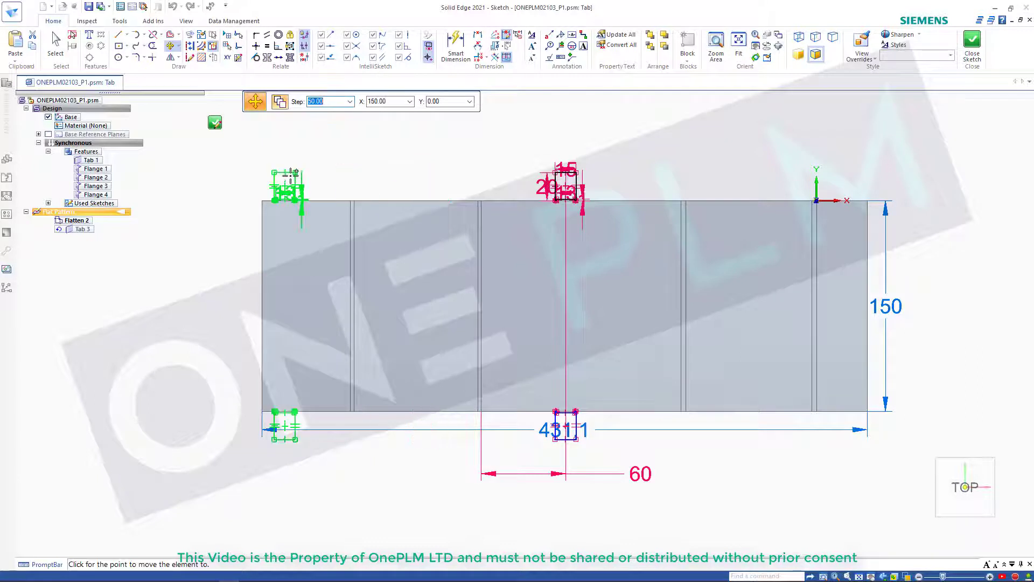
left_click(822, 167)
key("Escape")
scroll(655, 151, "up", 1)
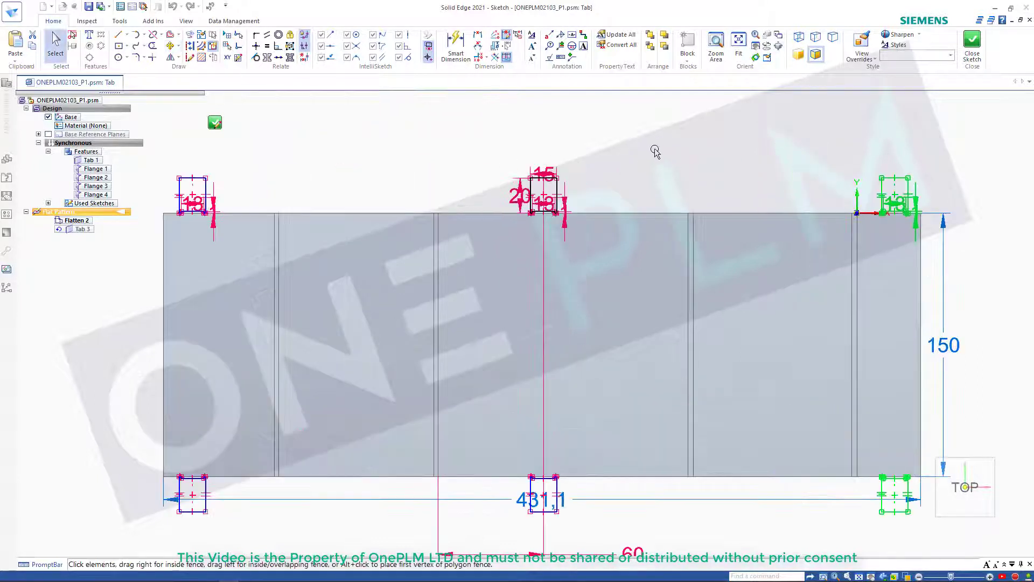
Close the edited sketch and finish Tab 3 with all six tab outlines.
scroll(655, 151, "down", 1)
left_click(971, 48)
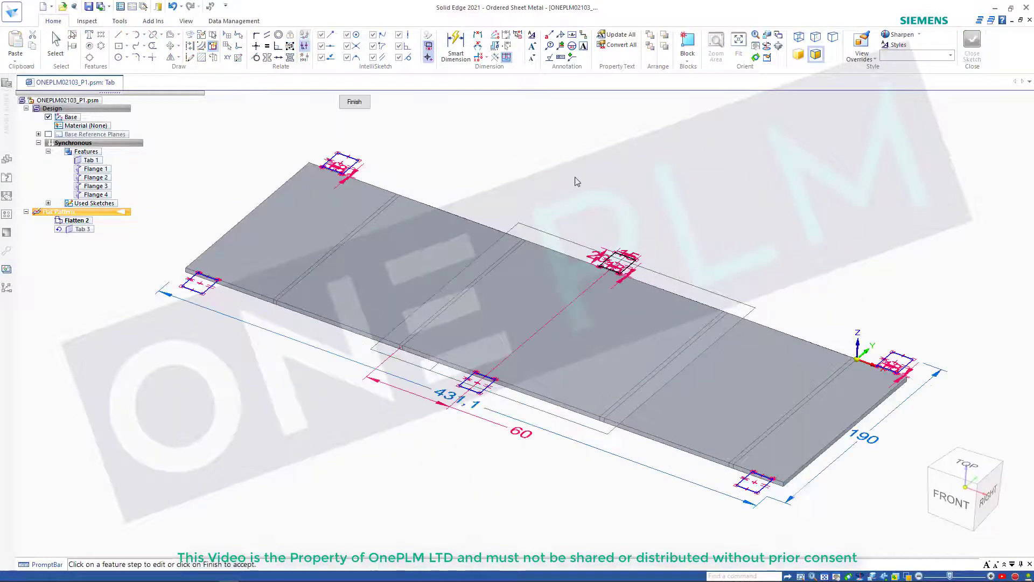
left_click(354, 102)
middle_click_drag(540, 153, 602, 155)
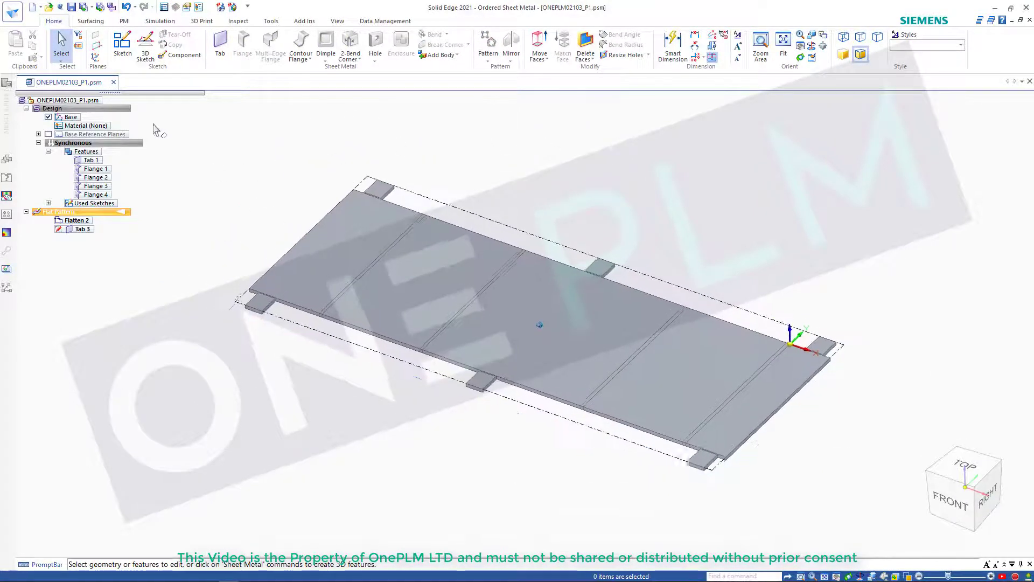
Switch the model from the flat pattern to the Ordered environment.
left_click(272, 21)
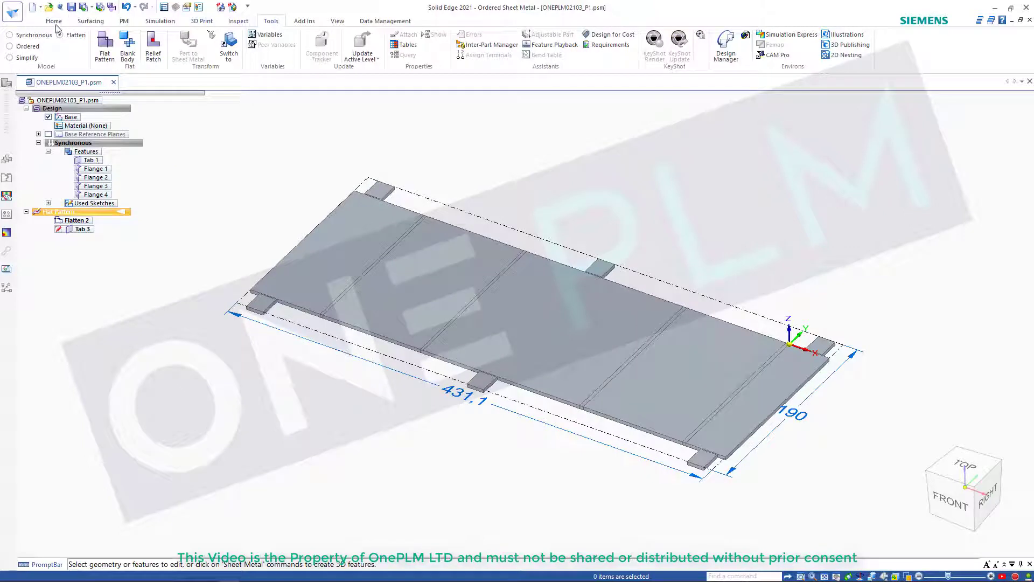
left_click(33, 46)
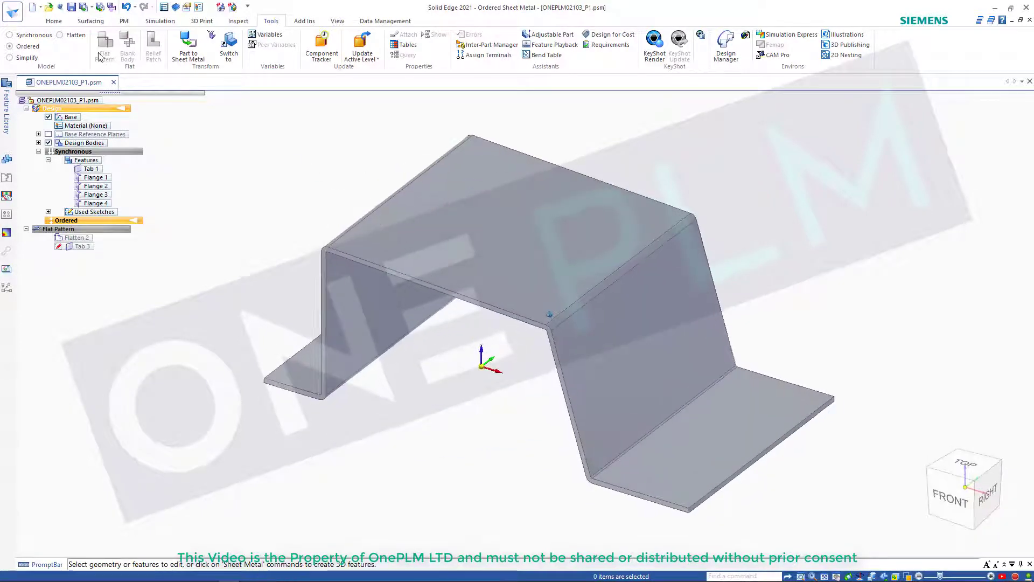
left_click(56, 23)
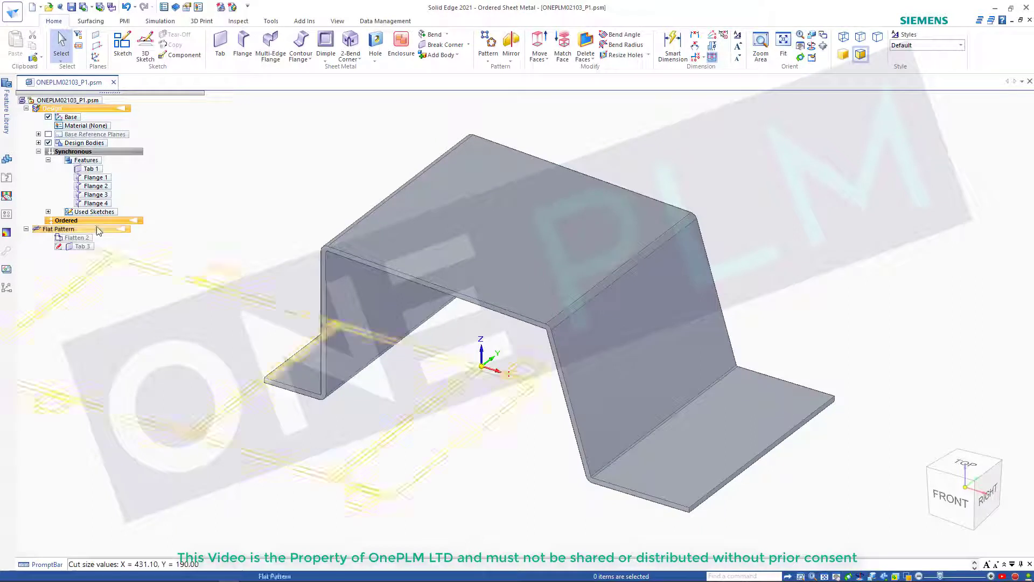
Unbend all bends of the part, keeping the top face of the middle section fixed.
left_click(447, 36)
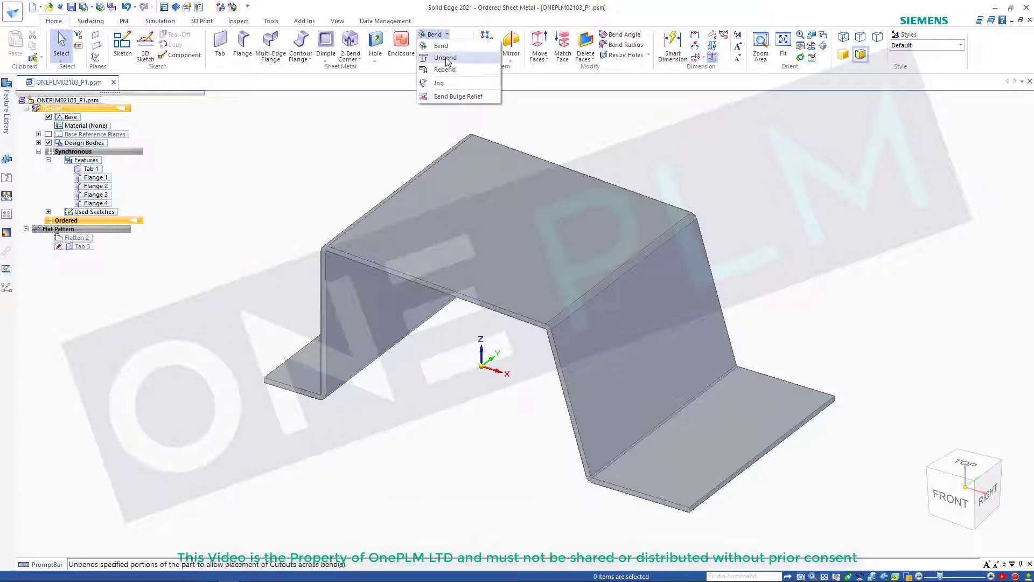
left_click(444, 58)
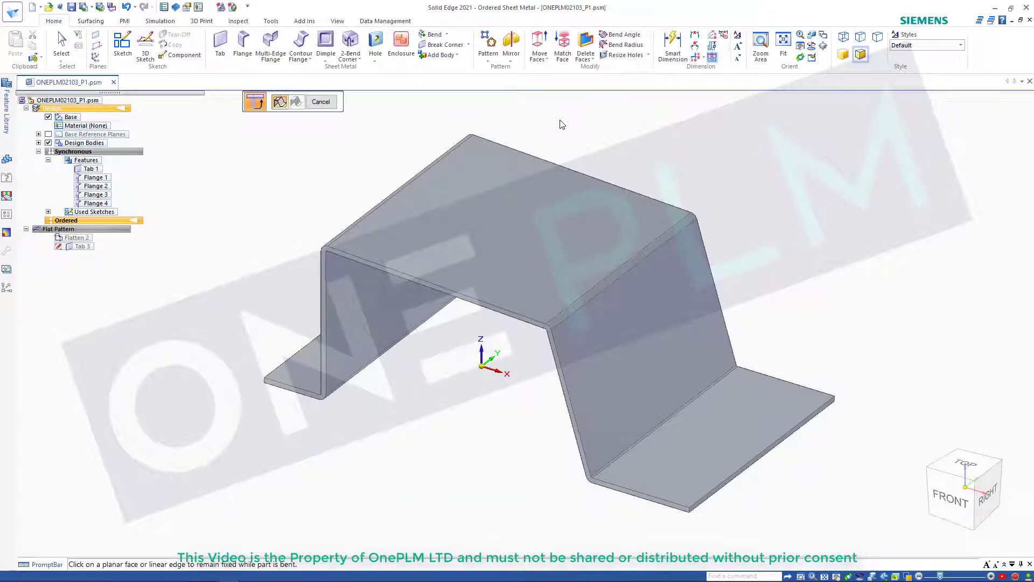
left_click(528, 207)
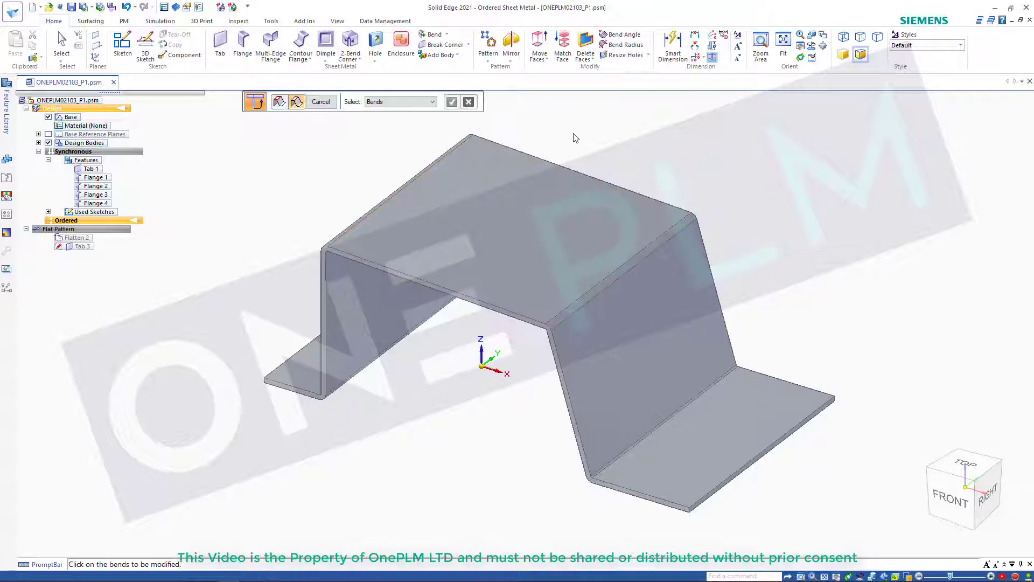
scroll(566, 191, "down", 2)
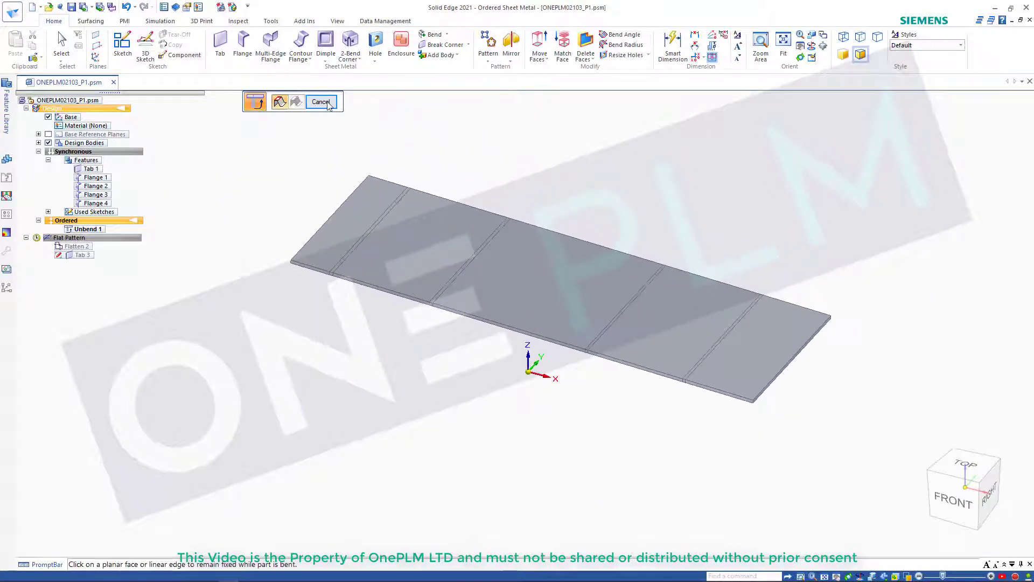
left_click(323, 102)
Start a tab sketch on the unbent middle section's face and draw a three-sided rectangular outline rising from its upper edge.
left_click(219, 46)
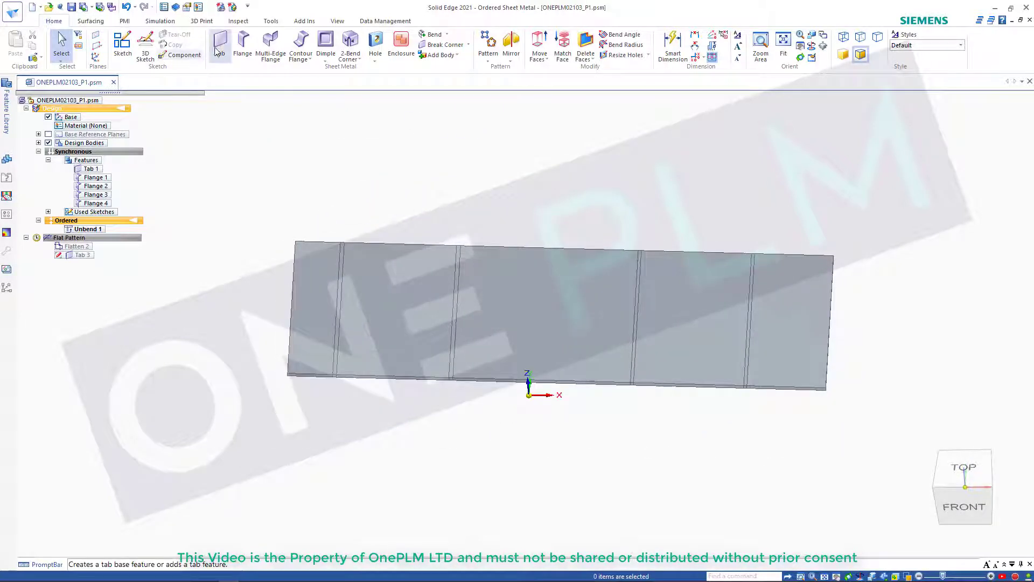
left_click(530, 276)
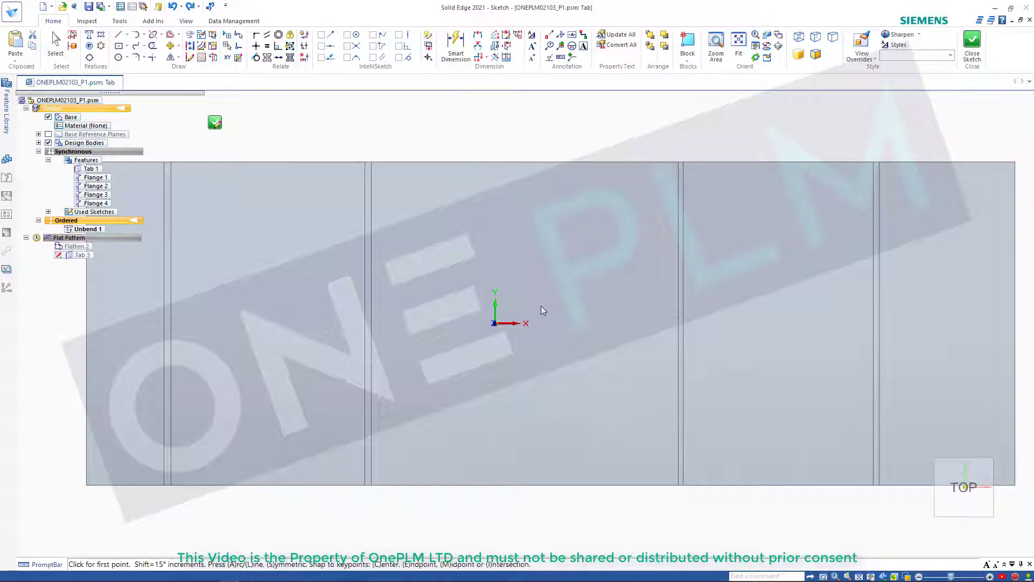
scroll(540, 305, "down", 1)
scroll(496, 126, "up", 3)
left_click(497, 254)
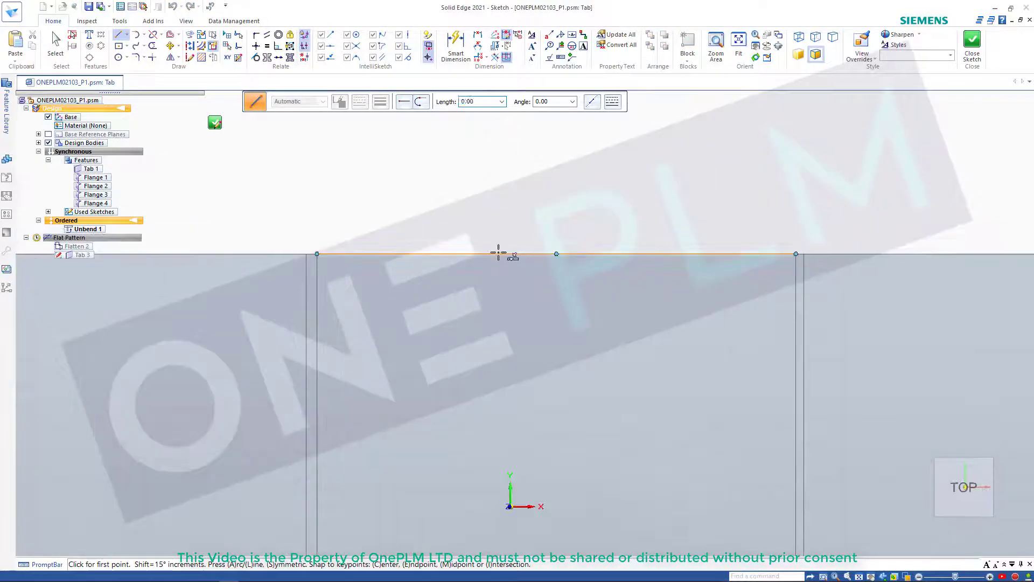
left_click(498, 157)
left_click(596, 157)
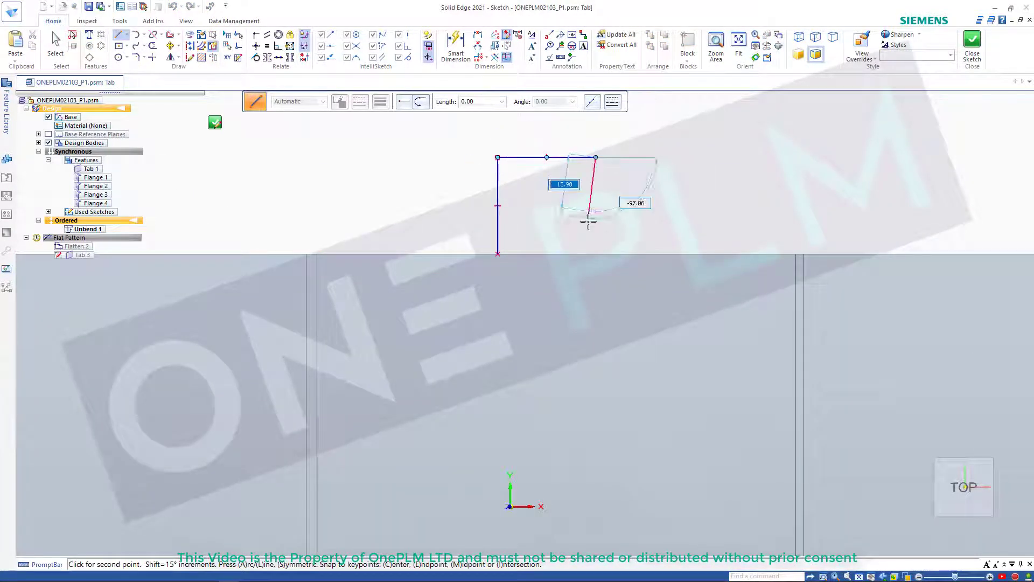
left_click(596, 254)
Close the tab outline along the part edge with a shallow rectangular notch about 23 mm wide between two short base lines.
scroll(585, 253, "up", 2)
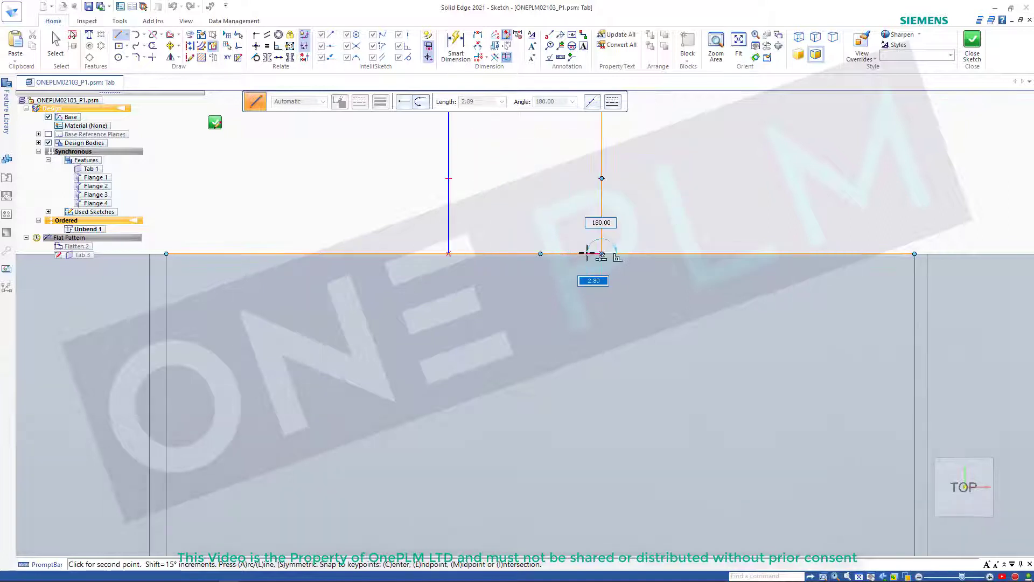
left_click(585, 237)
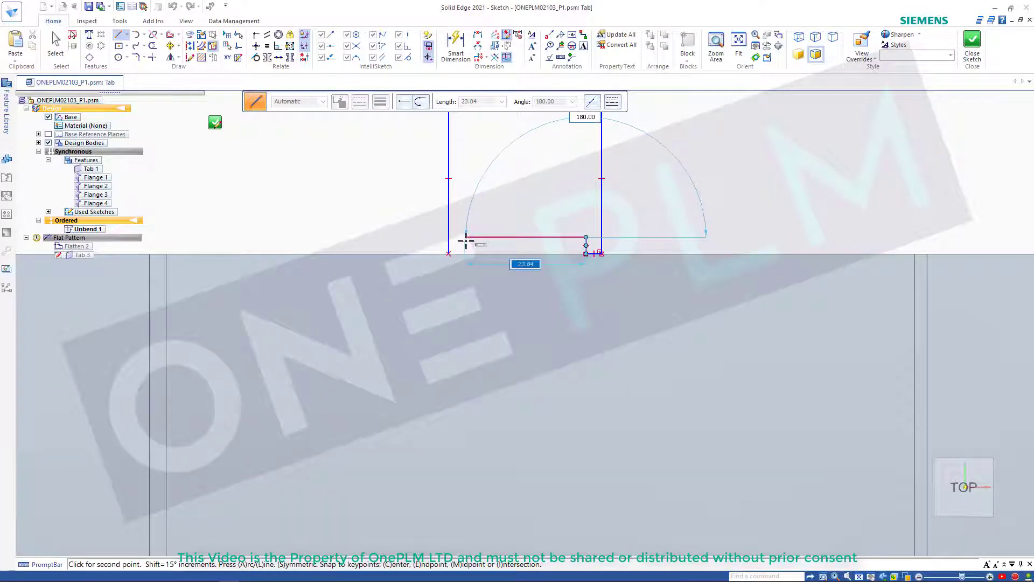
left_click(466, 237)
left_click(466, 254)
left_click(448, 254)
right_click(628, 203)
middle_click_drag(628, 203, 634, 233)
scroll(633, 233, "down", 2)
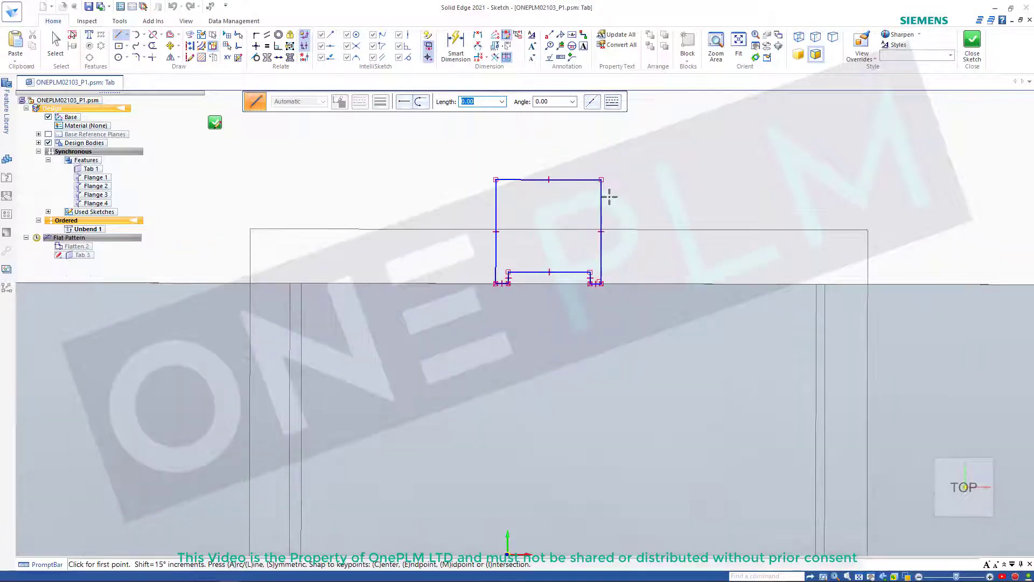
Copy the tab outline with a 25 mm step onto the upper edges of the two sections beyond the middle one, and finish the tab feature.
key("Escape")
left_click(972, 39)
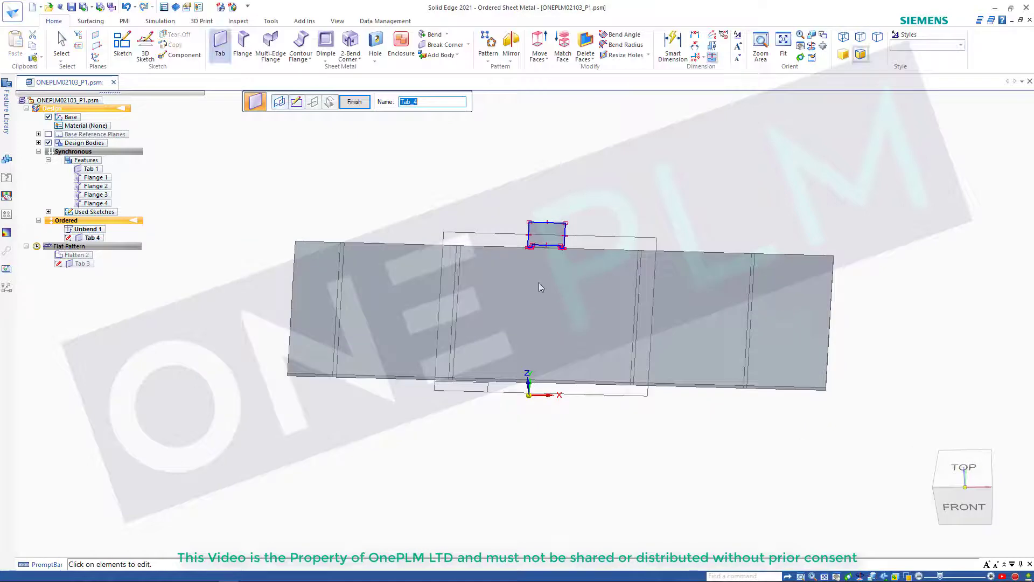
left_click(295, 102)
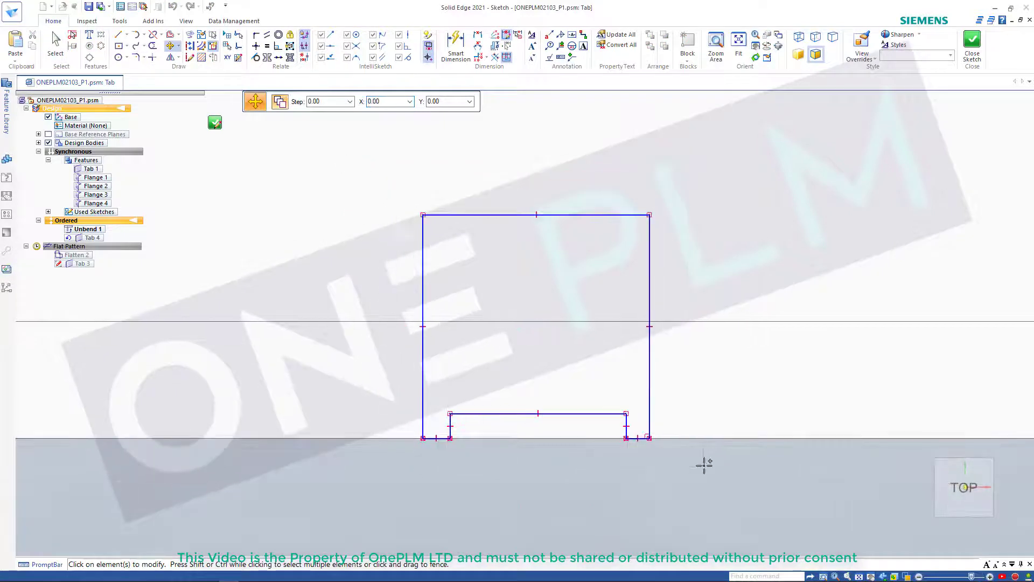
key("ctrl+a")
left_click(422, 438)
scroll(495, 420, "down", 5)
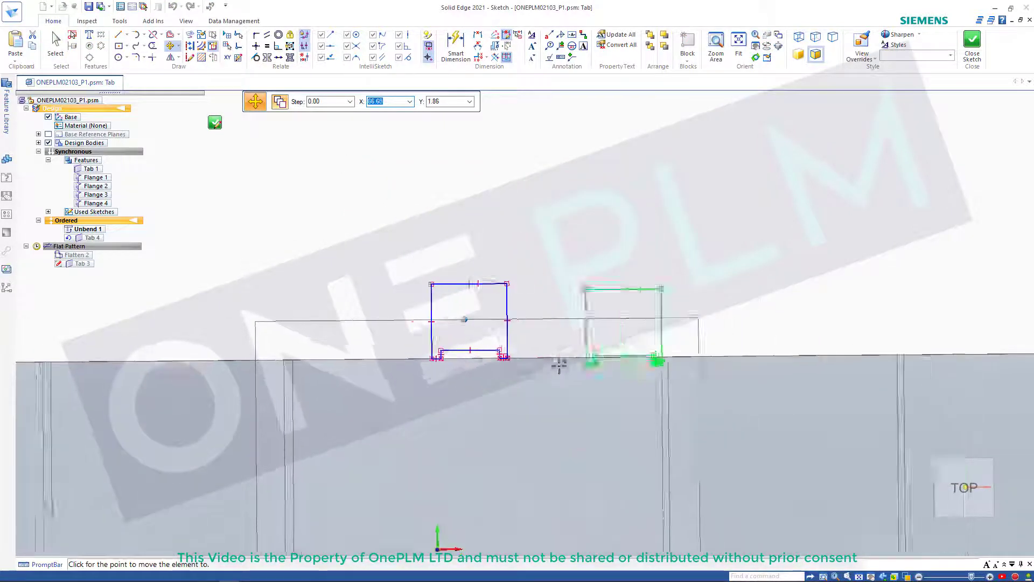
type("25")
key("Return")
left_click(712, 342)
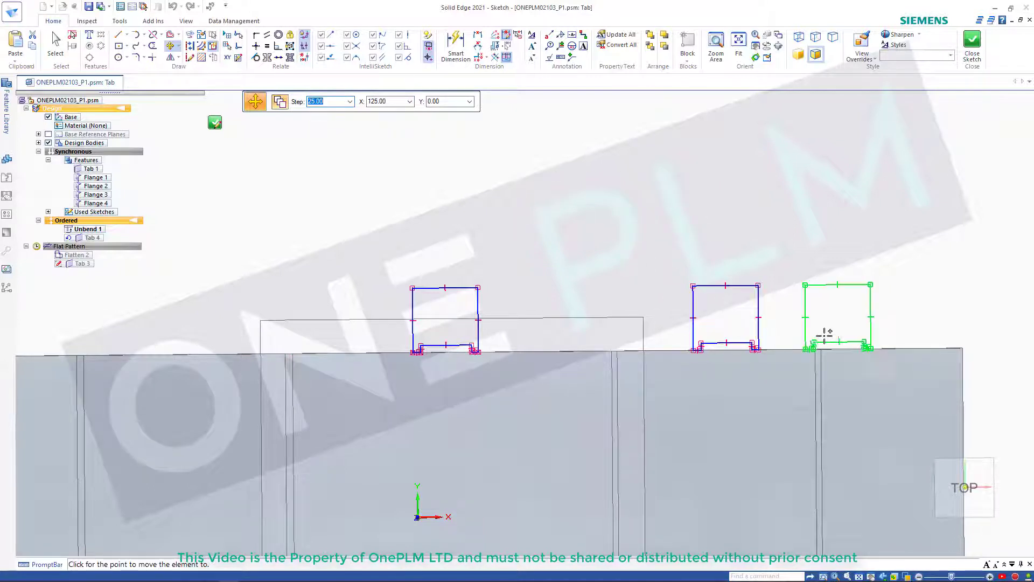
left_click(866, 336)
left_click(968, 47)
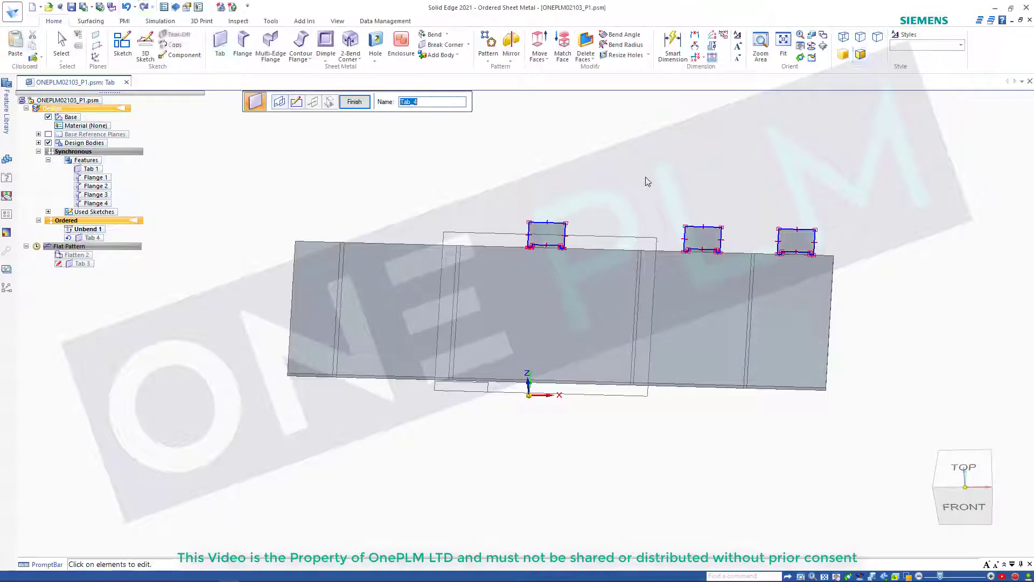
left_click(355, 106)
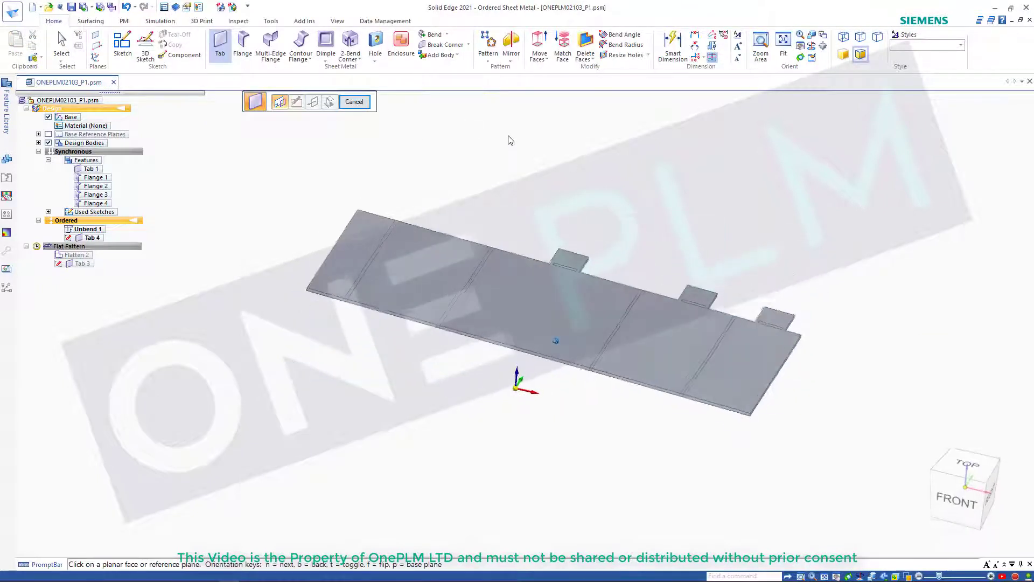
Rebend all bends of the part with the three new tabs.
left_click(446, 34)
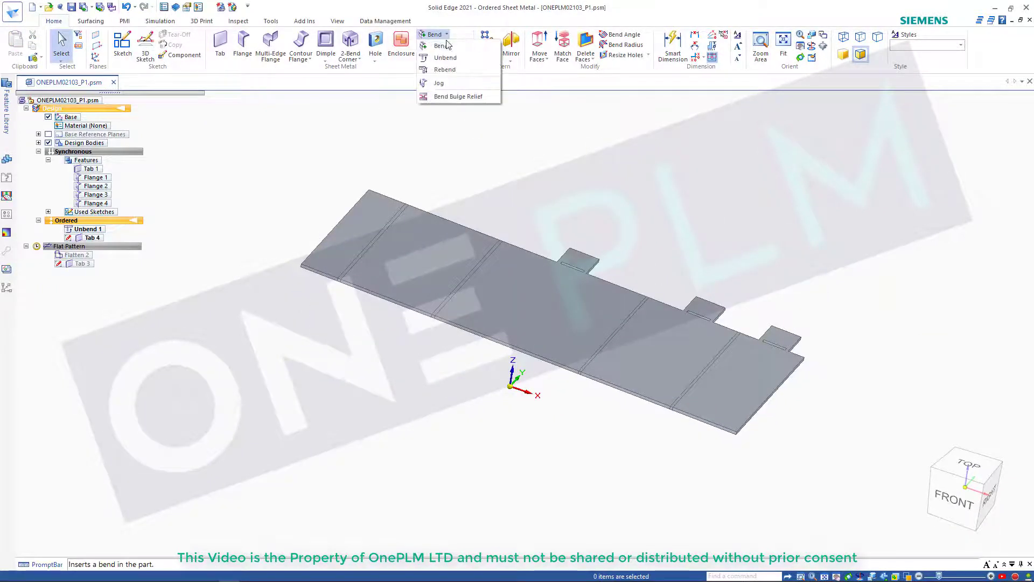
left_click(439, 67)
key("ctrl+a")
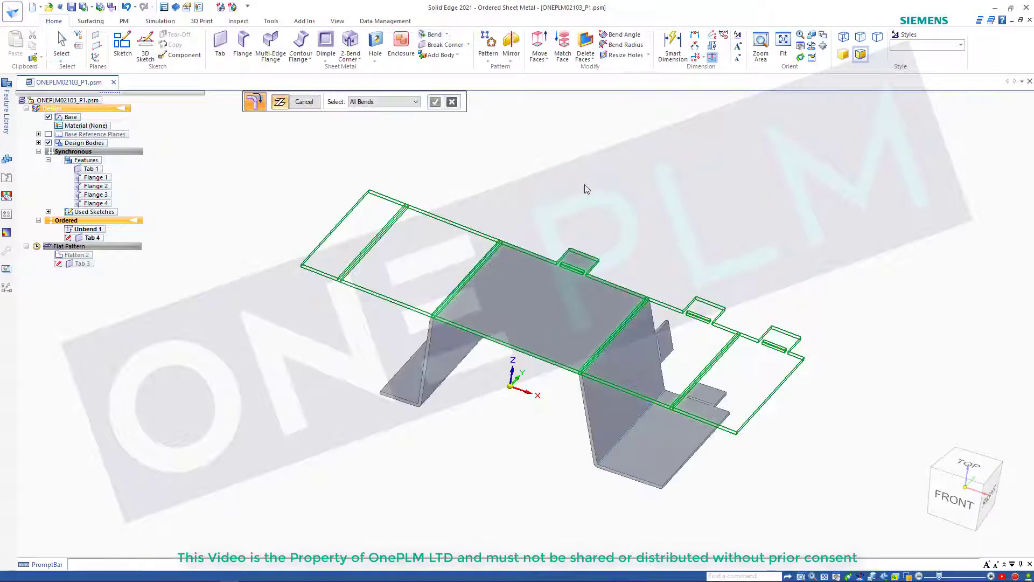
right_click(585, 189)
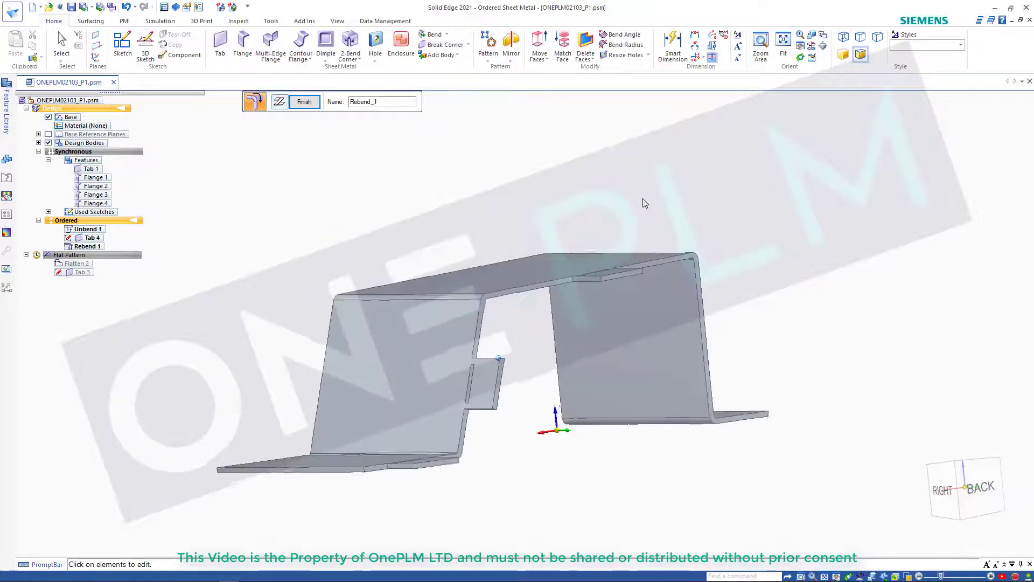
left_click(305, 104)
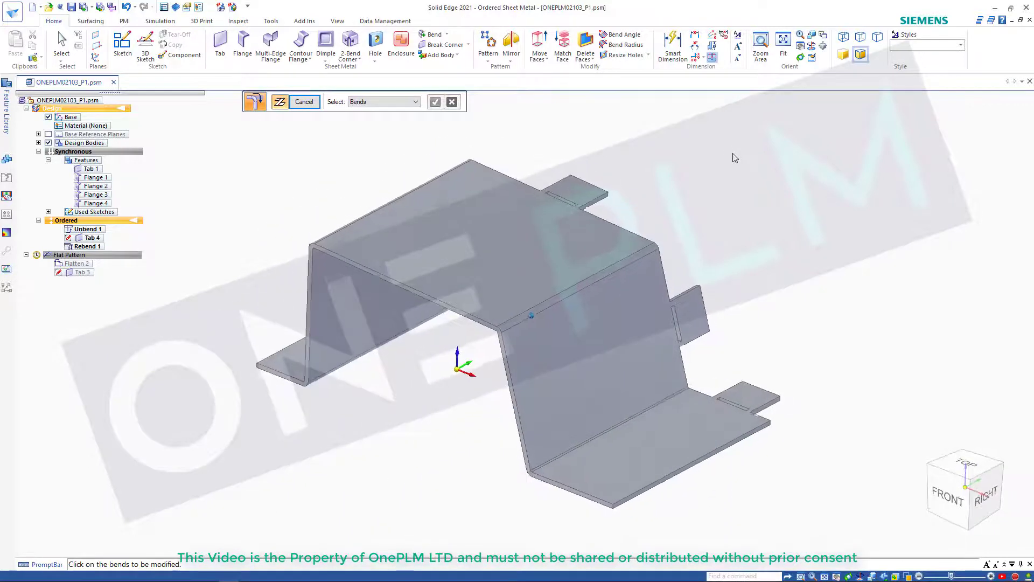
left_click(305, 102)
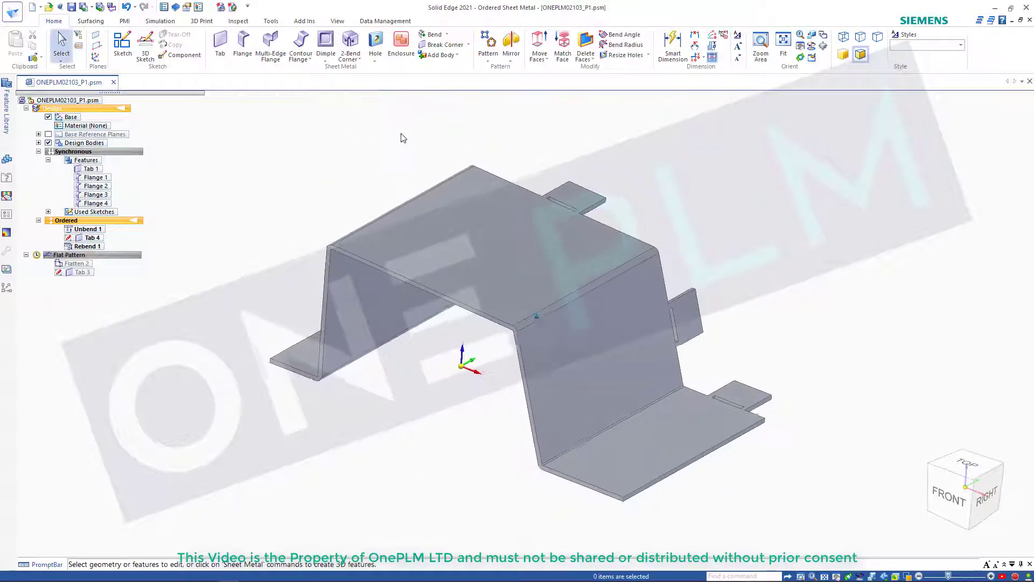
Switch the model to the flat pattern and delete the Tab 3 feature from it.
right_click(81, 276)
key("Escape")
left_click(70, 255)
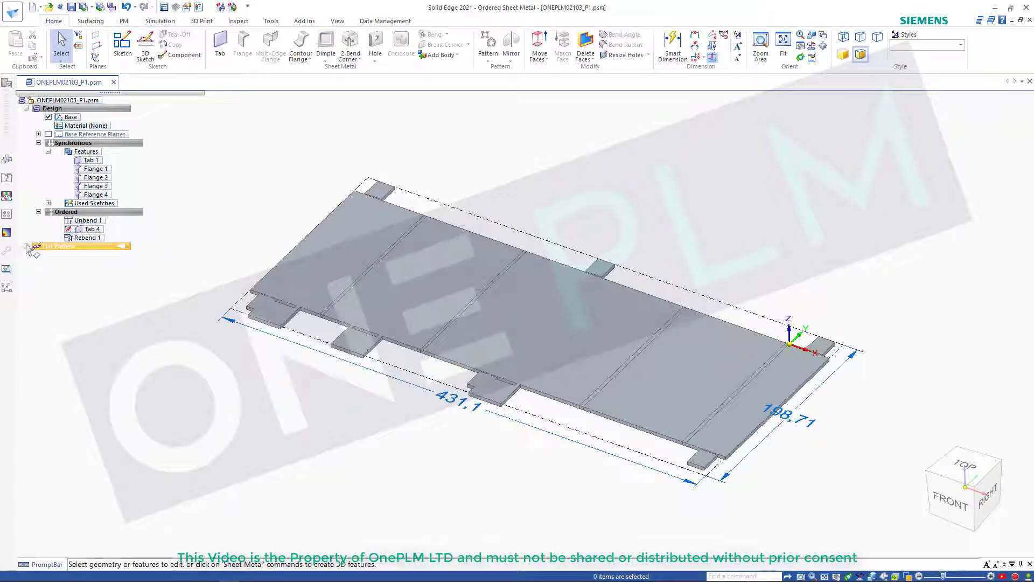
left_click(83, 265)
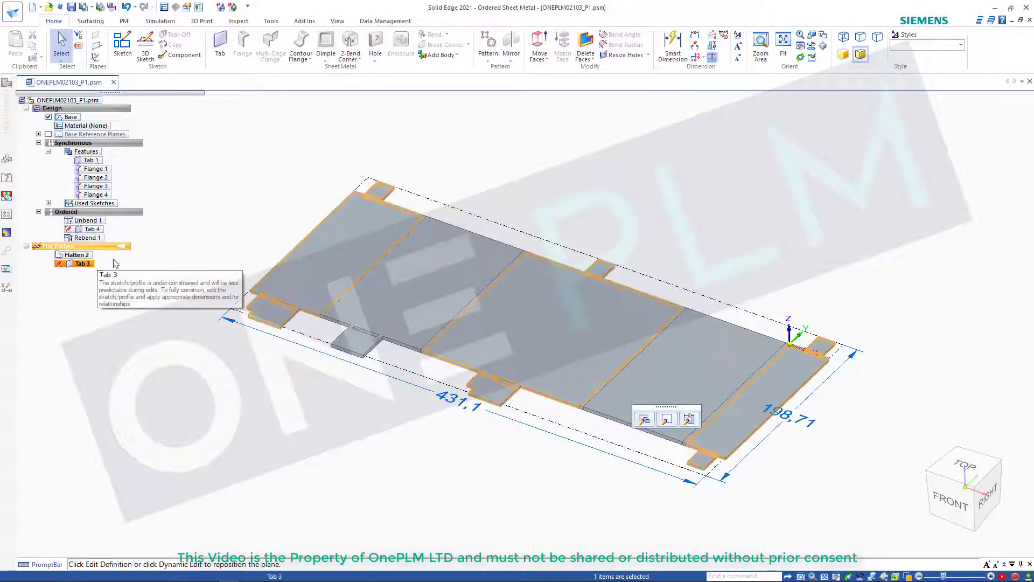
key("Delete")
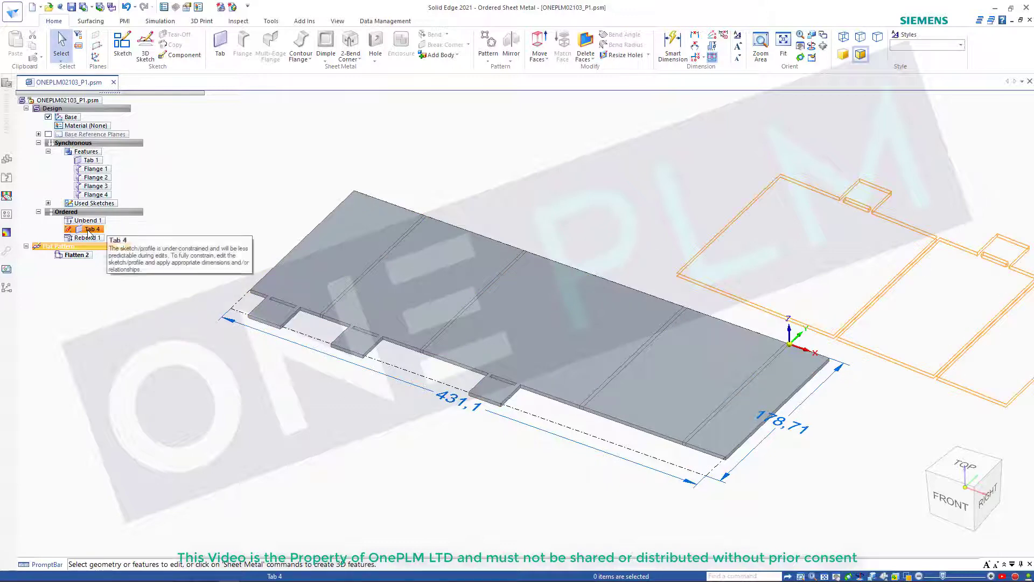
Return to the Ordered environment and delete the Tab 4, Unbend 1 and Rebend 1 features.
left_click(104, 212)
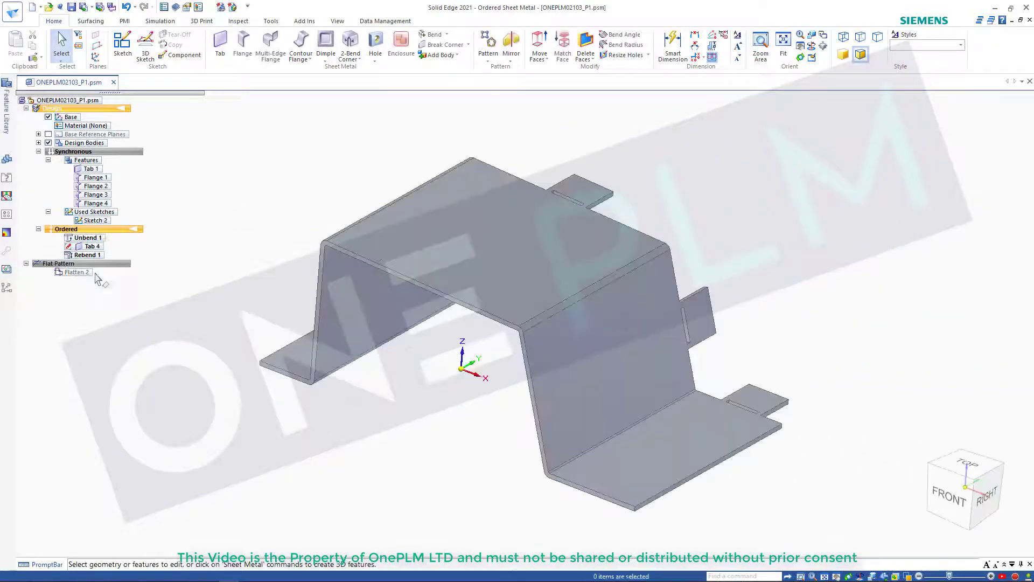
left_click(92, 246)
key("Delete")
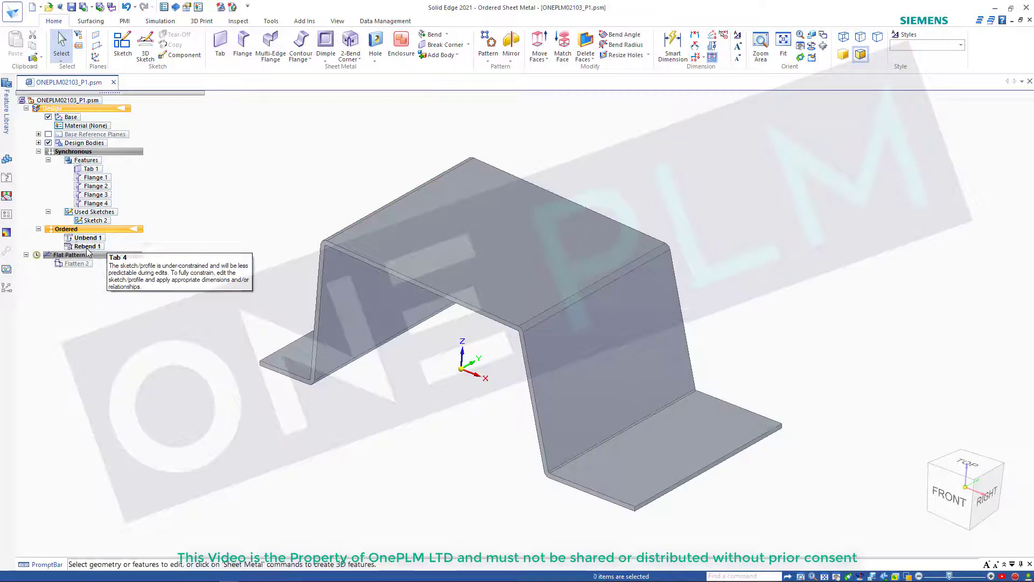
left_click(89, 238)
key("Delete")
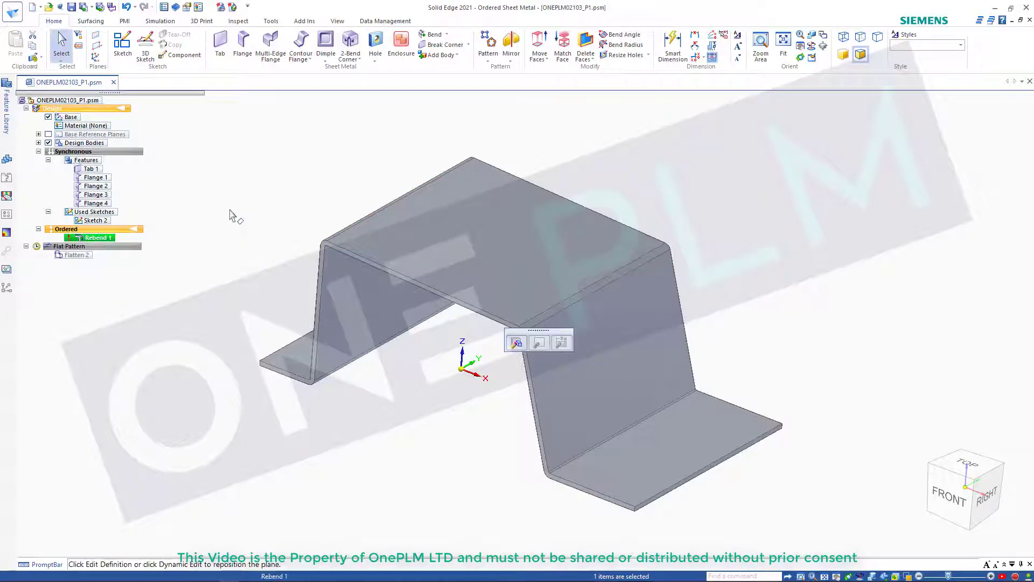
left_click(98, 238)
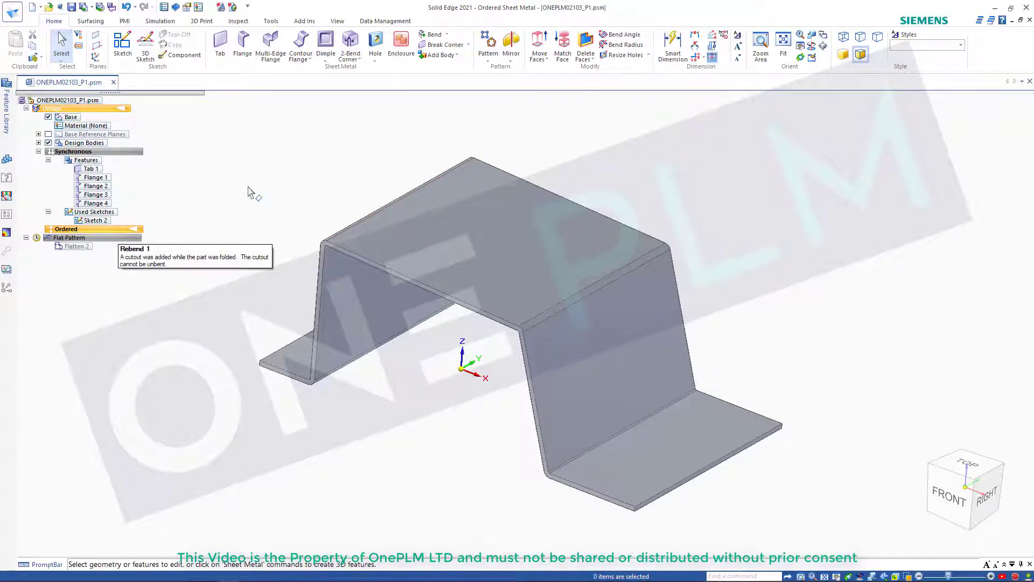
key("Delete")
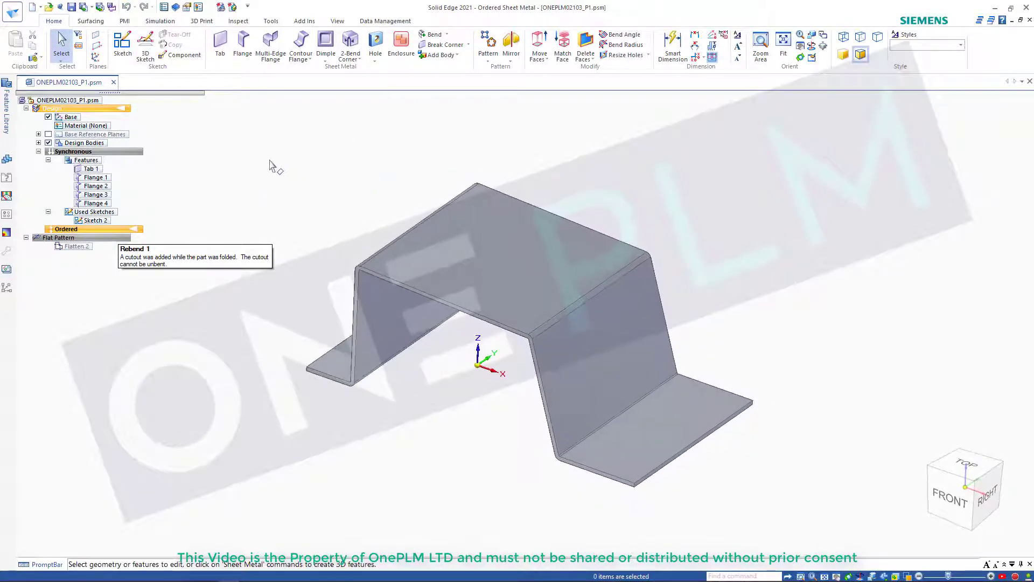
Create a new document from the ISO metric sheet metal template and transition it to Ordered.
key("ctrl+n")
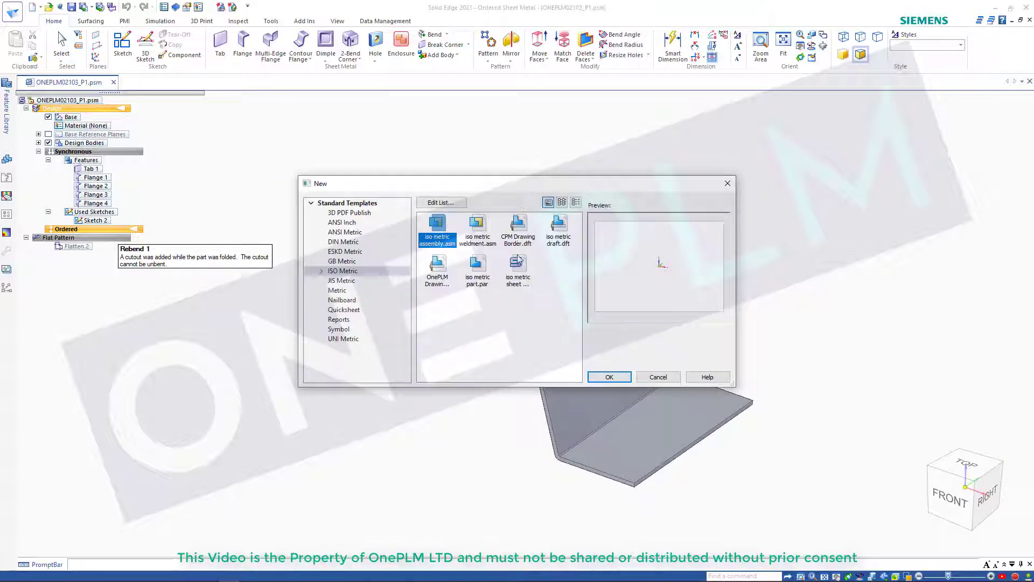
left_click(519, 262)
left_click(607, 379)
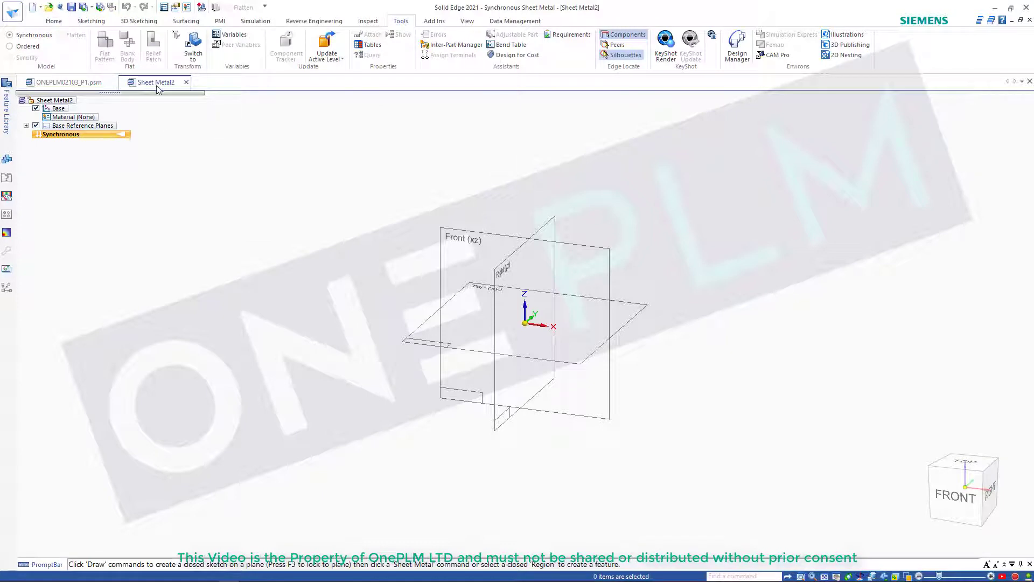
right_click(69, 140)
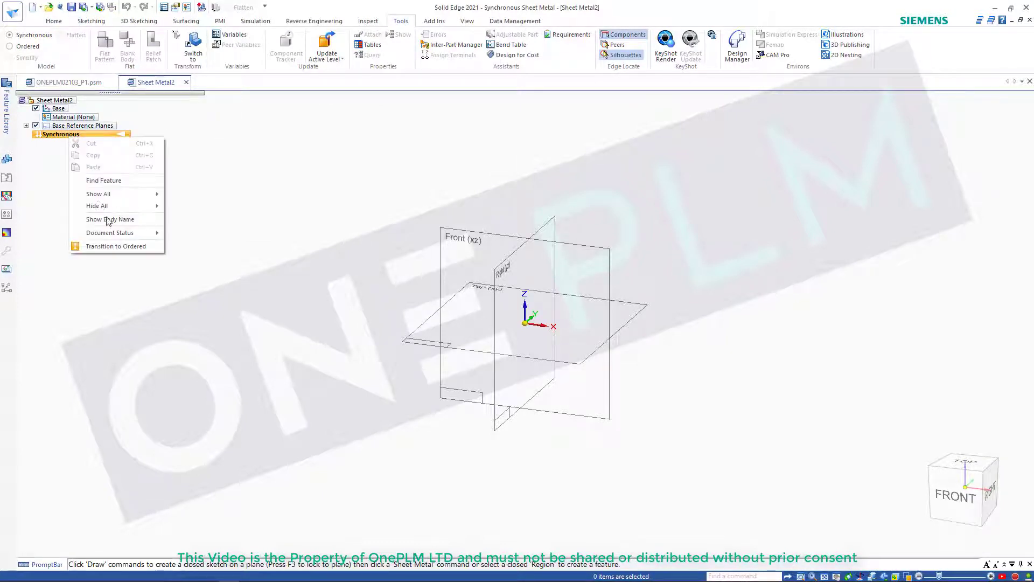
left_click(130, 246)
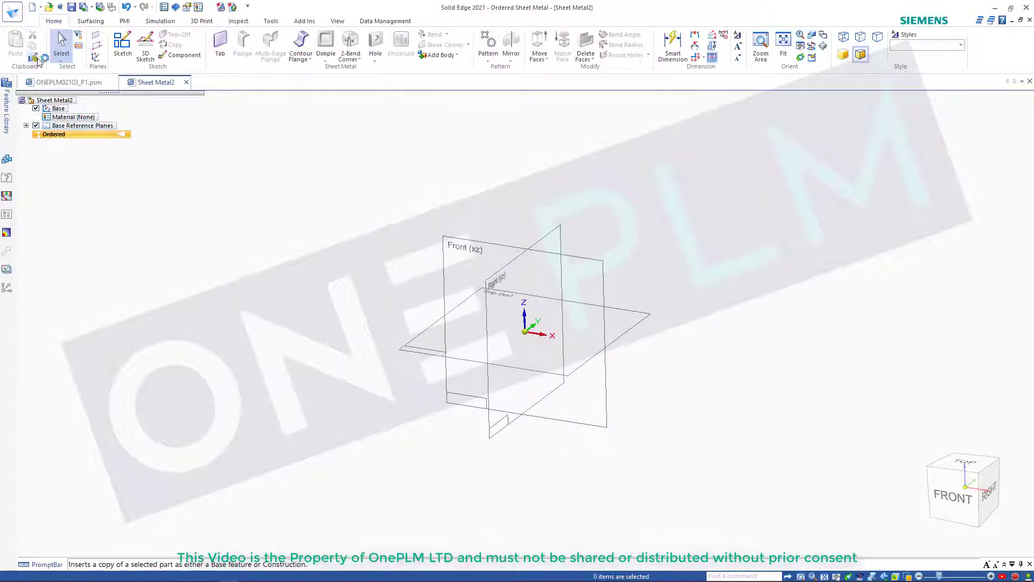
Insert a part copy of the sheet metal document ONEPLM02103_P1.psm from the Sheet Metal folder.
left_click(36, 58)
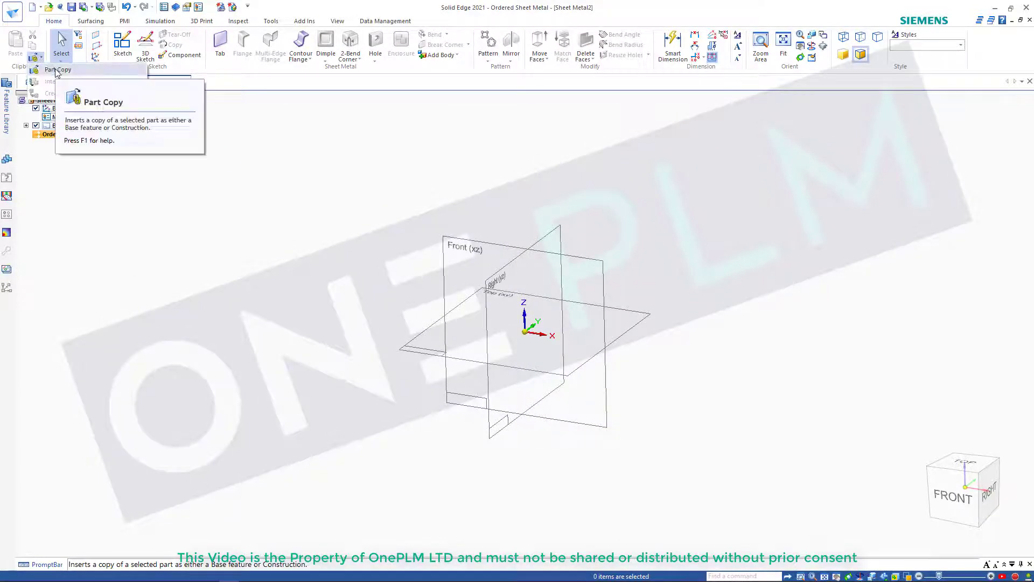
left_click(58, 71)
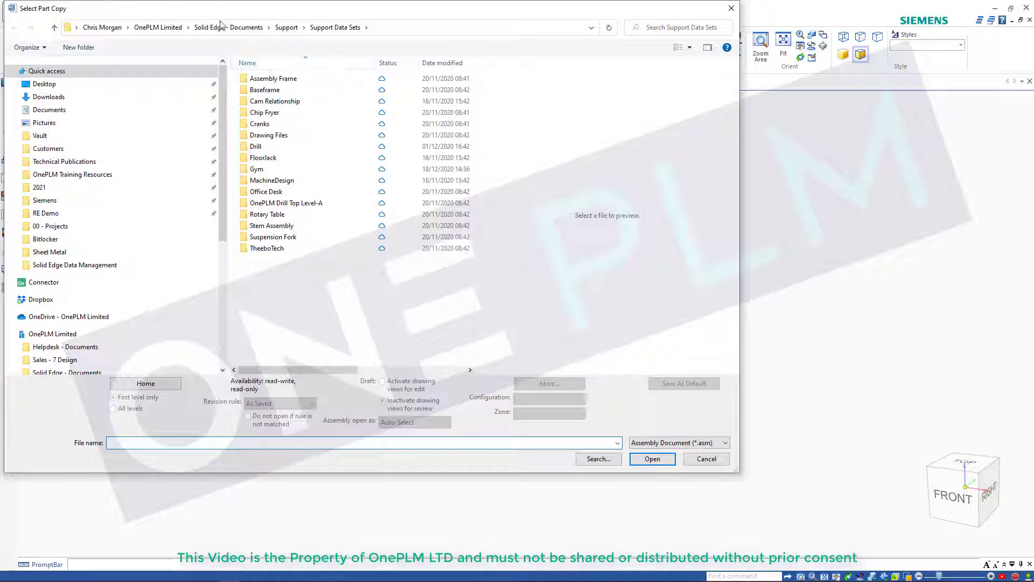
left_click(50, 252)
left_click(679, 442)
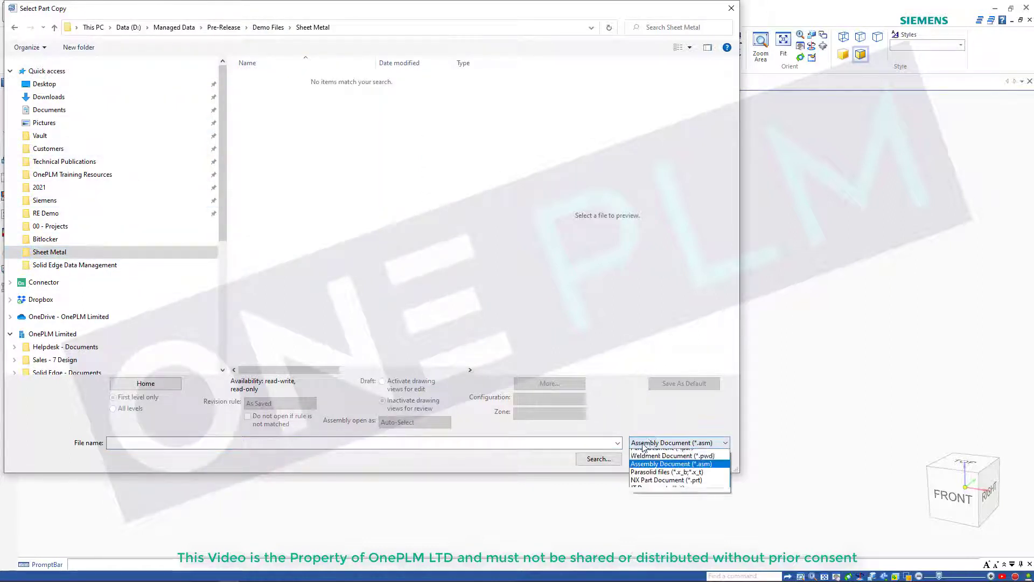
left_click(666, 459)
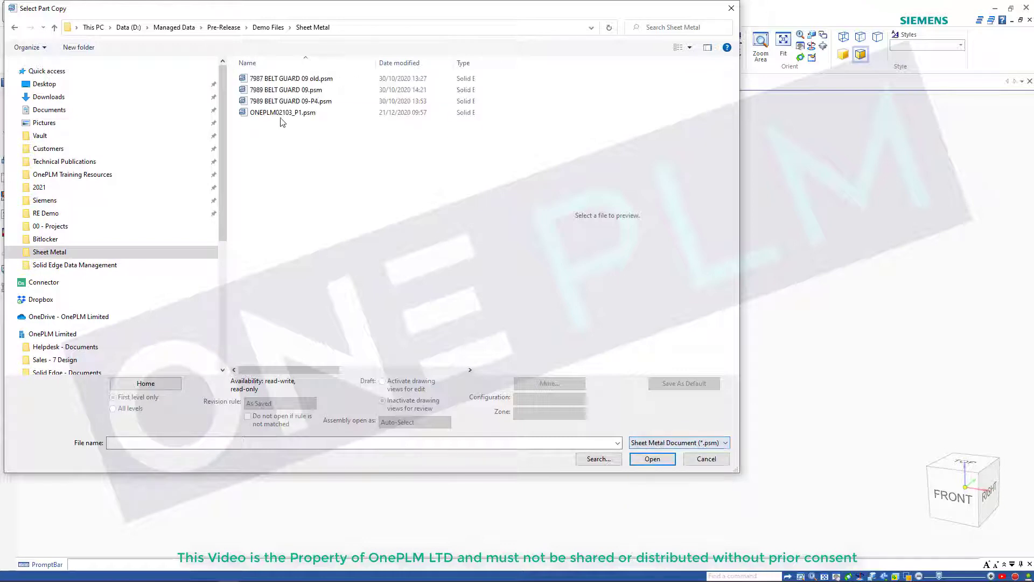
left_click(283, 112)
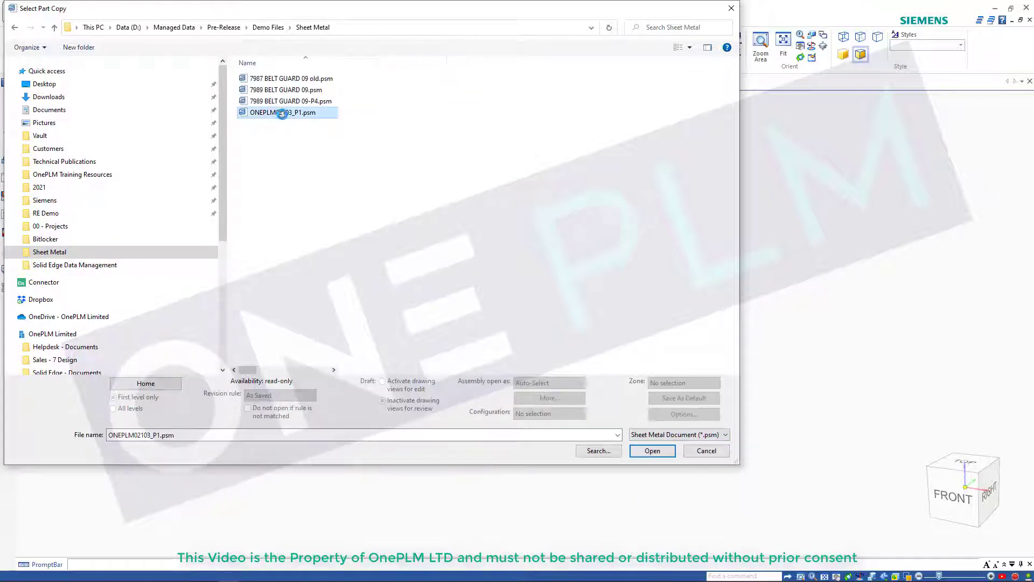
left_click(649, 451)
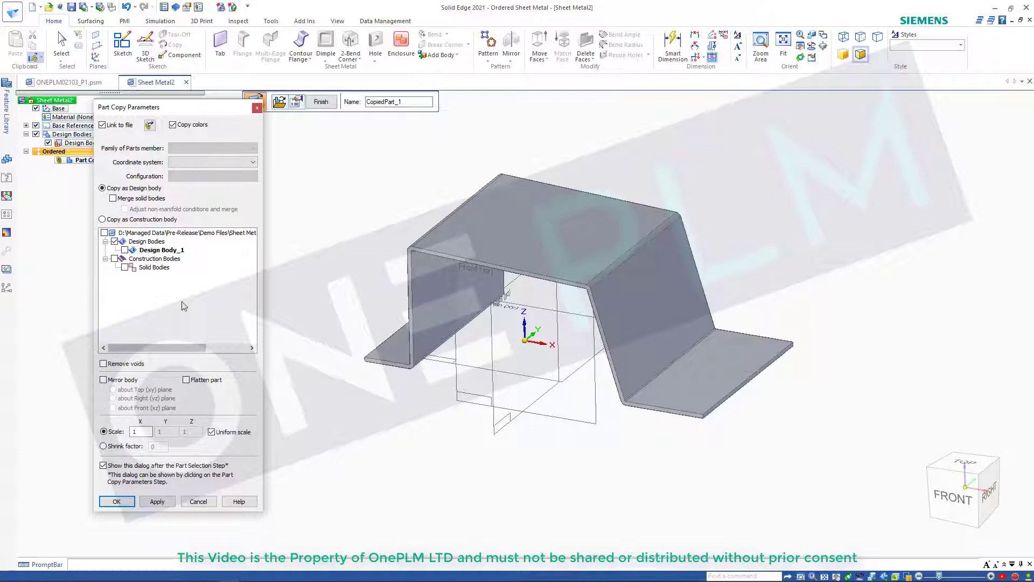
Set the part copy to a flattened part in the copy parameters and finish the feature.
left_click(186, 379)
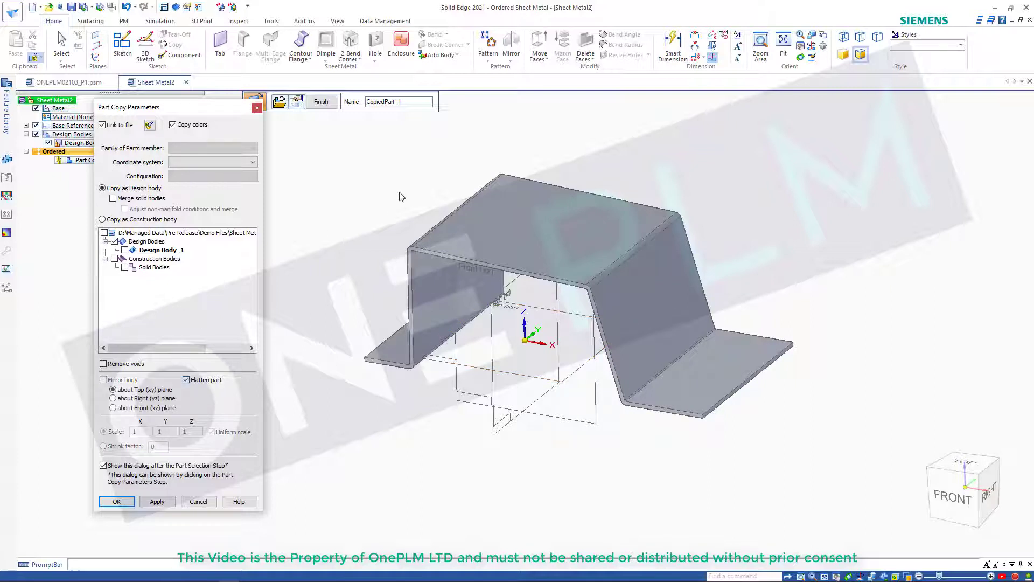
left_click(170, 505)
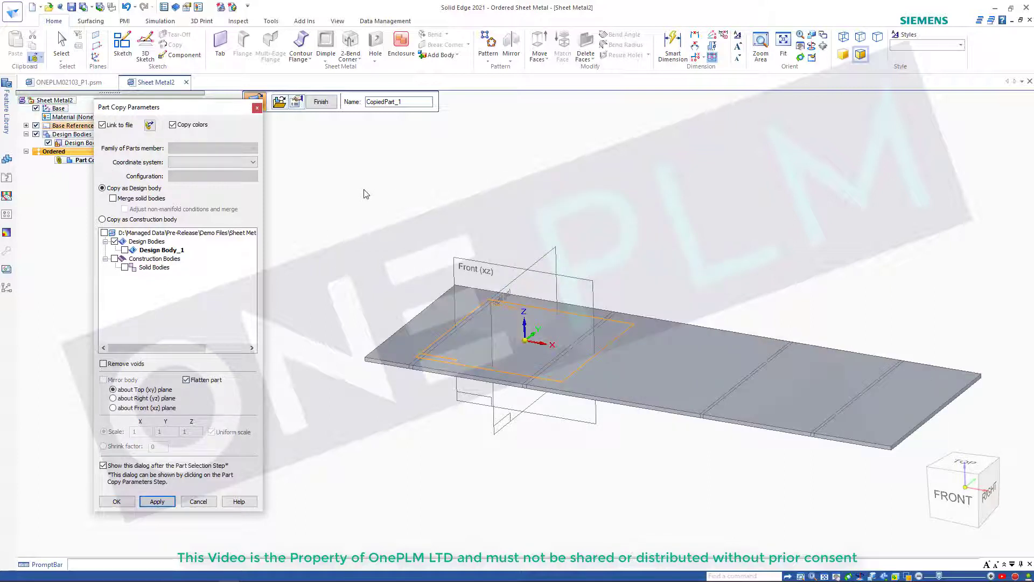
left_click(118, 503)
left_click(321, 102)
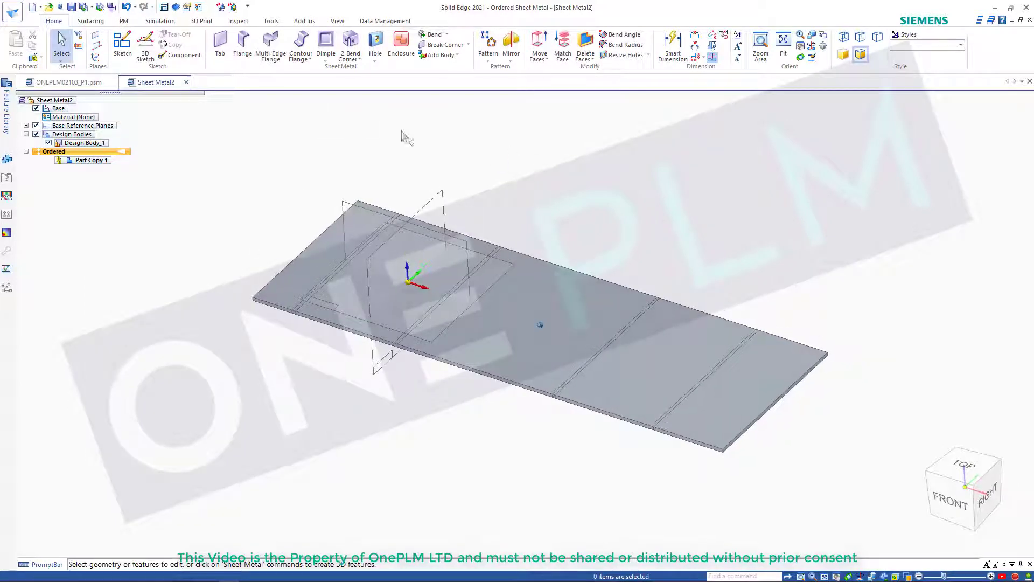
left_click(271, 20)
left_click(74, 35)
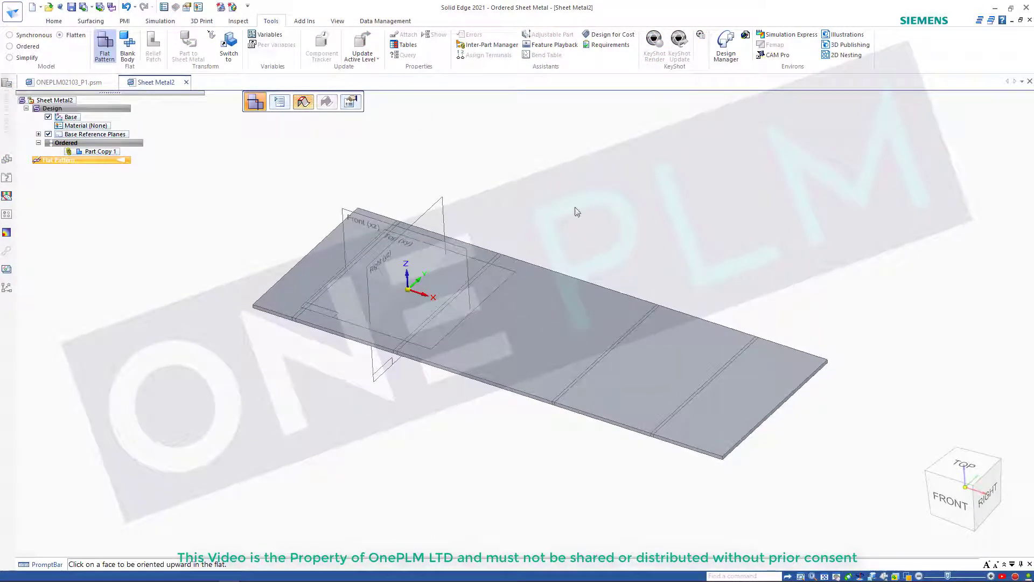
left_click(54, 21)
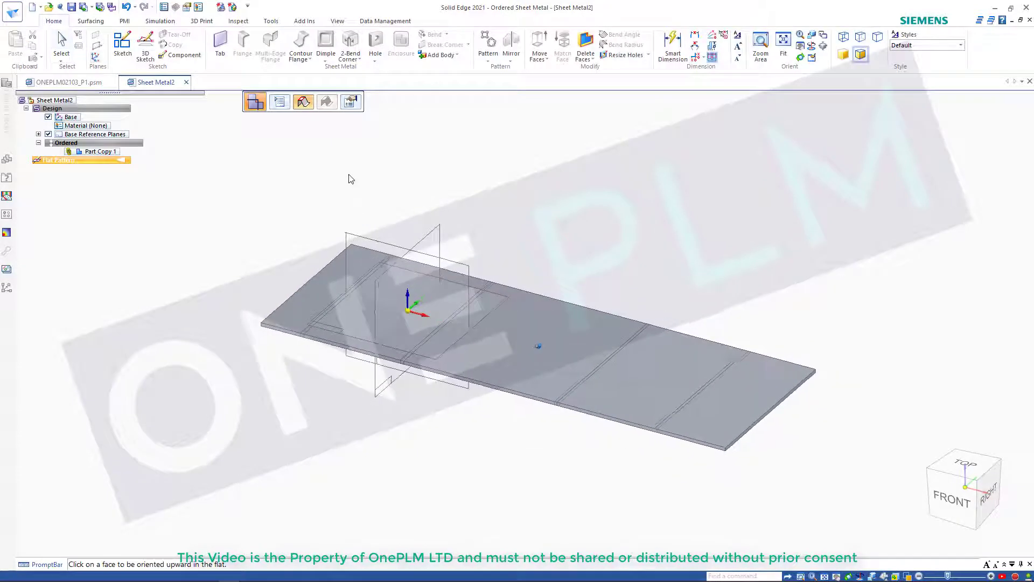
left_click(220, 43)
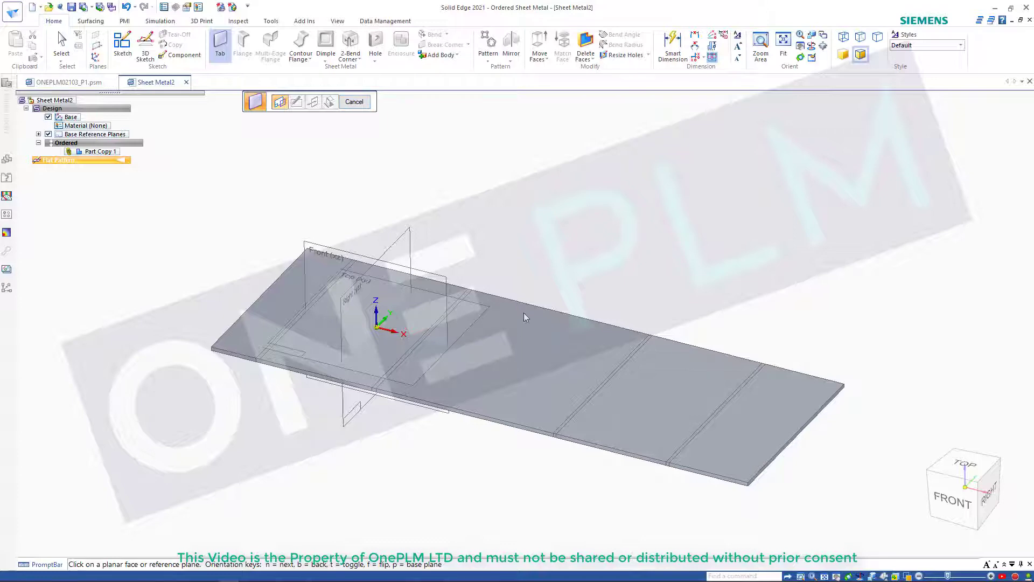
middle_click_drag(524, 312, 528, 374)
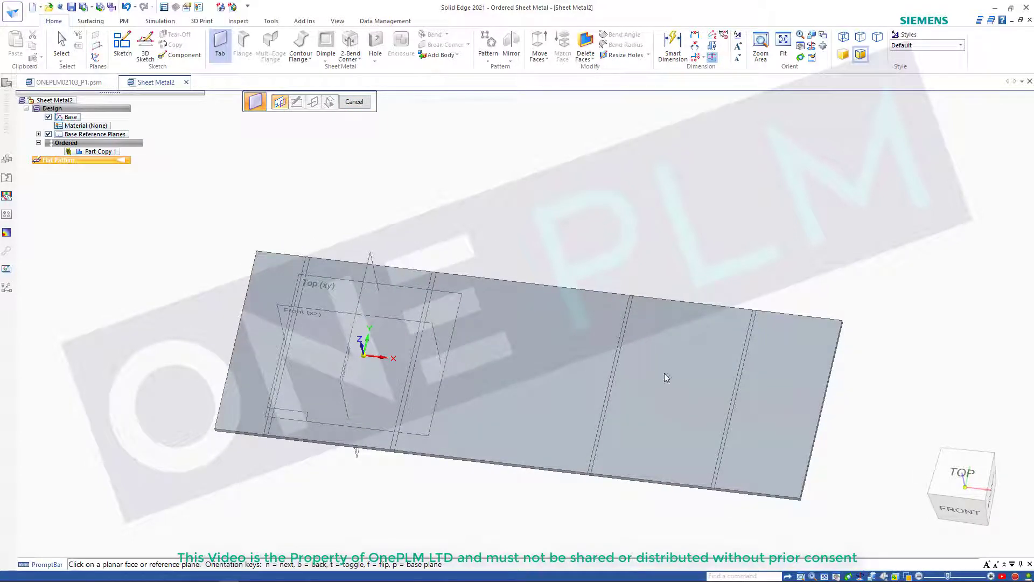
left_click(347, 103)
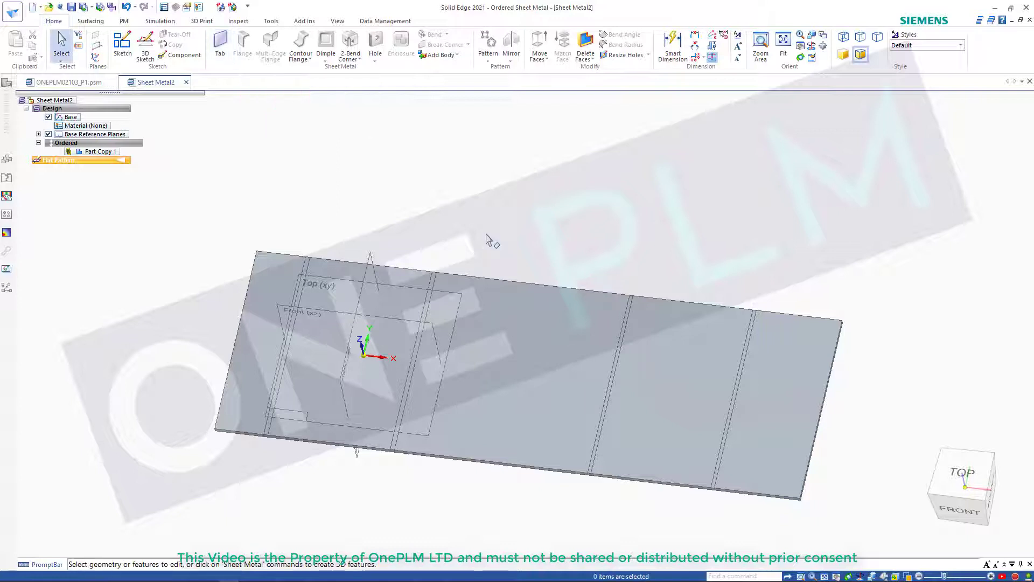
middle_click_drag(492, 236, 458, 151)
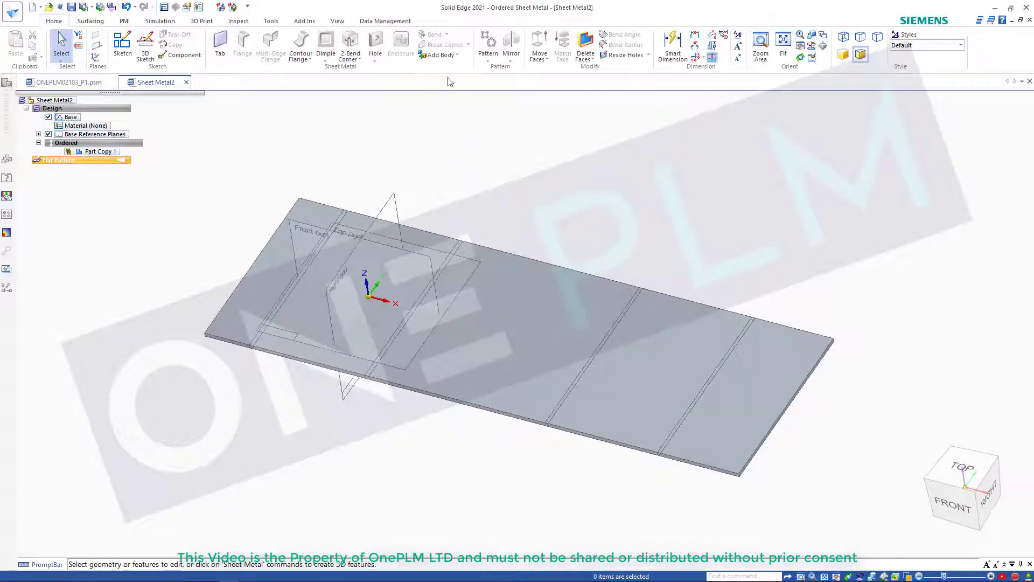
left_click(458, 55)
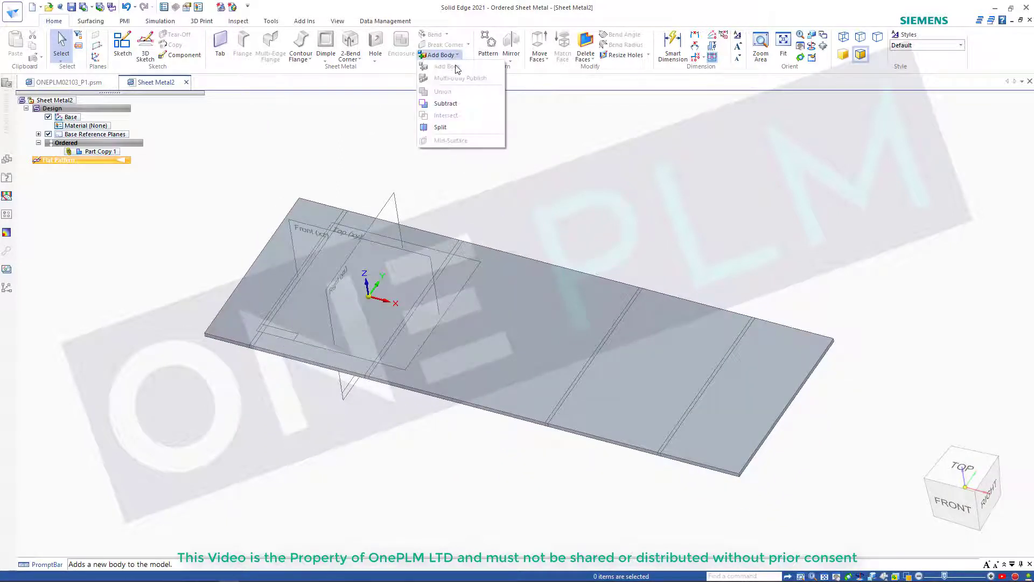
left_click(400, 127)
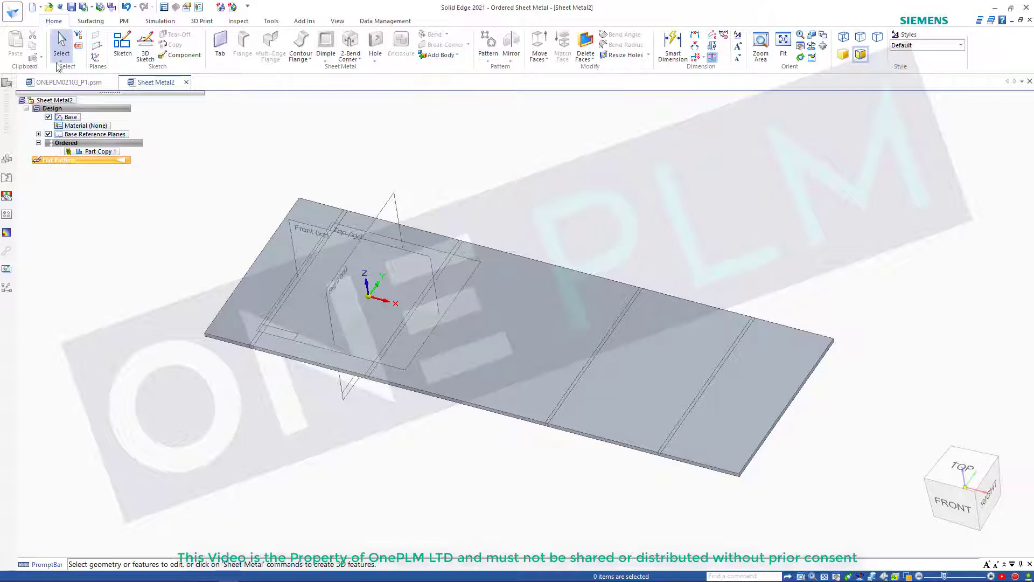
left_click(271, 21)
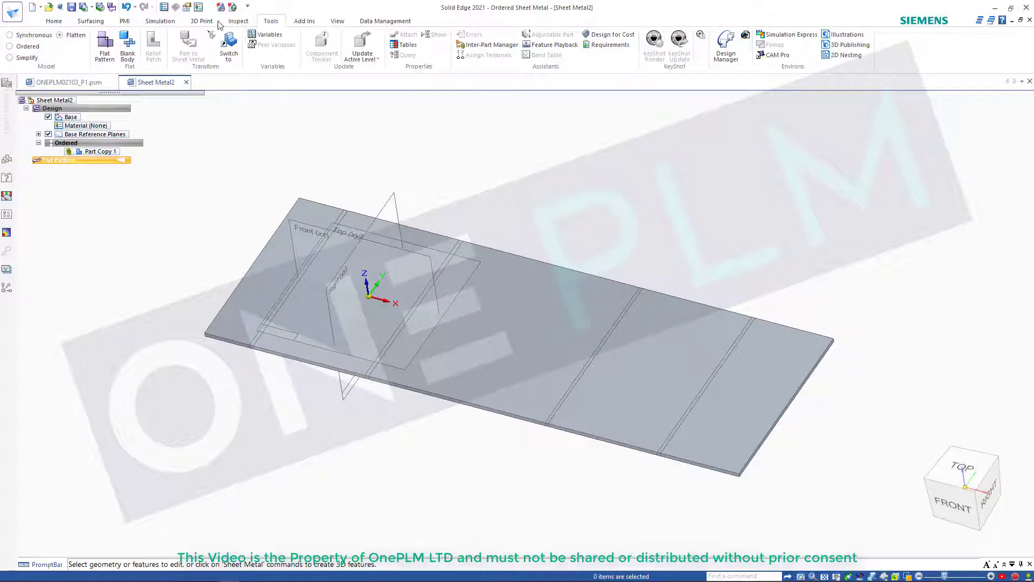
left_click(26, 47)
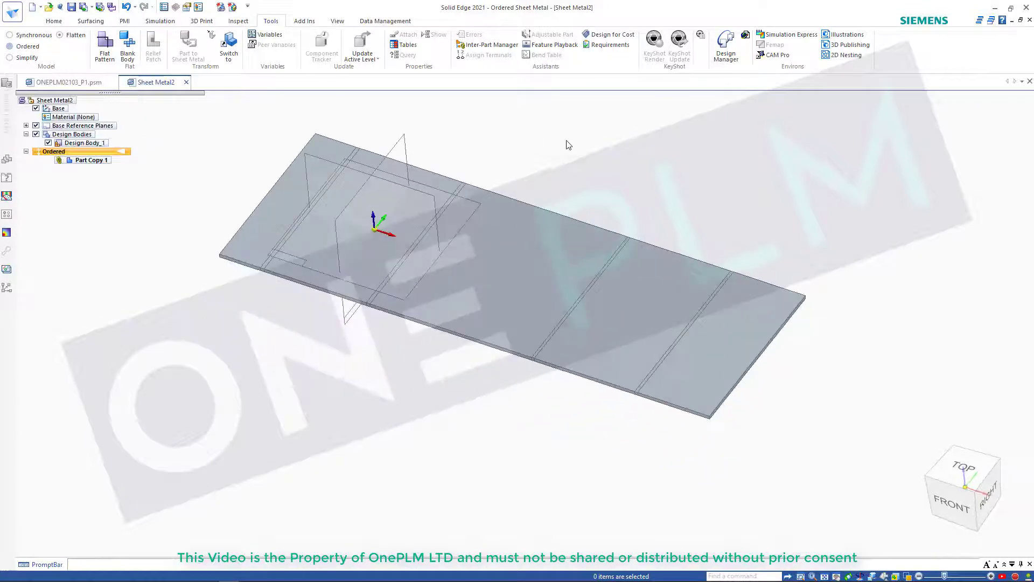
Add a new sheet metal body to the ordered model, keeping the proposed body names.
left_click(56, 21)
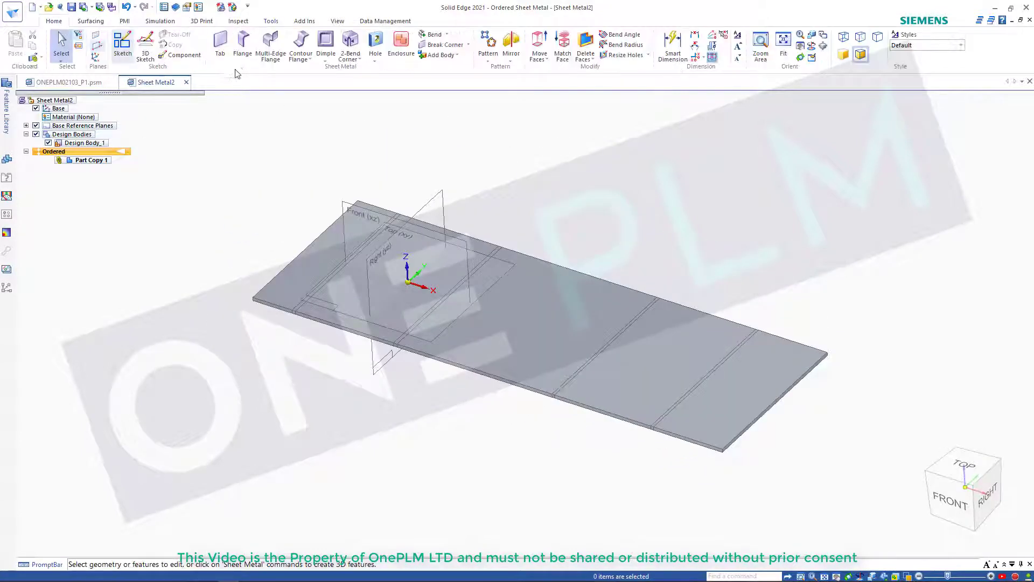
left_click(222, 47)
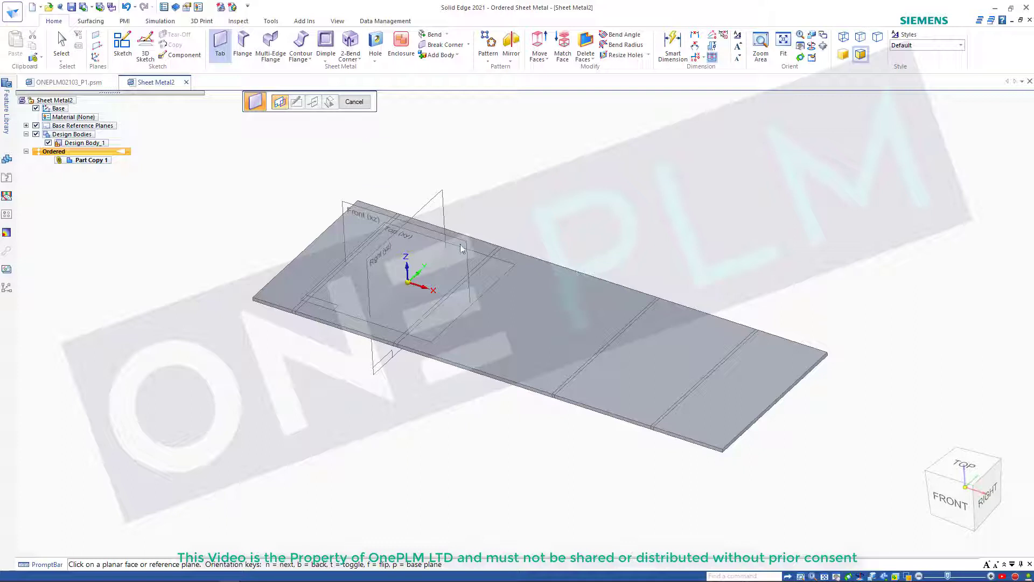
left_click(442, 54)
left_click(448, 66)
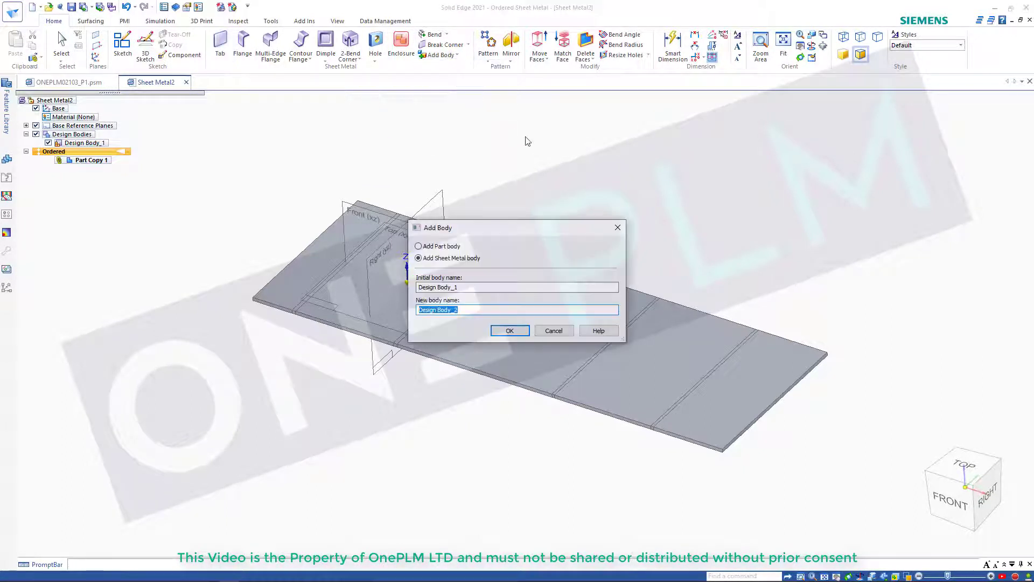
left_click(509, 330)
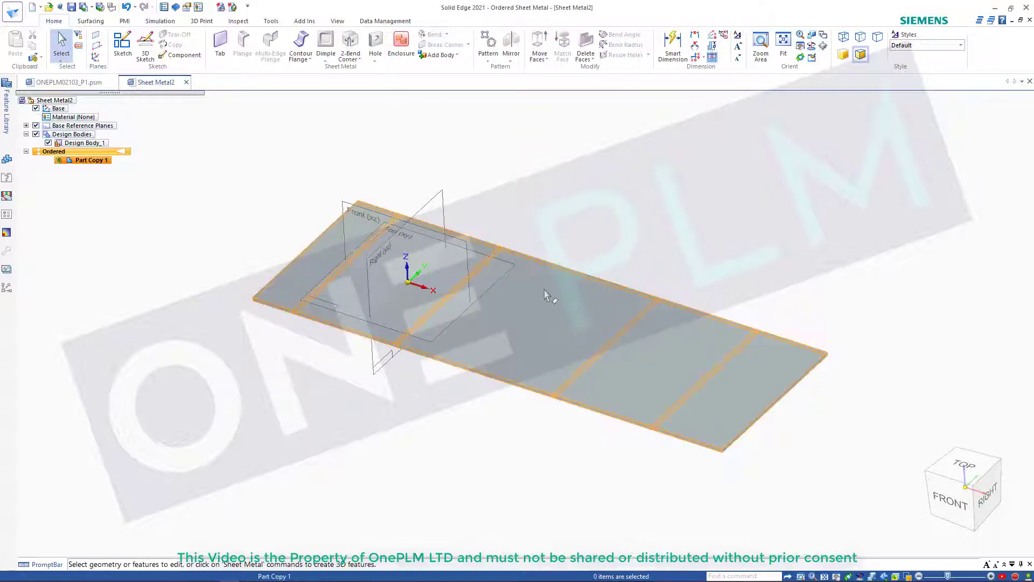
Start a tab on the flattened part's top face and sketch a three-sided rectangle about 29 mm wide above the middle panel's upper edge.
left_click(220, 45)
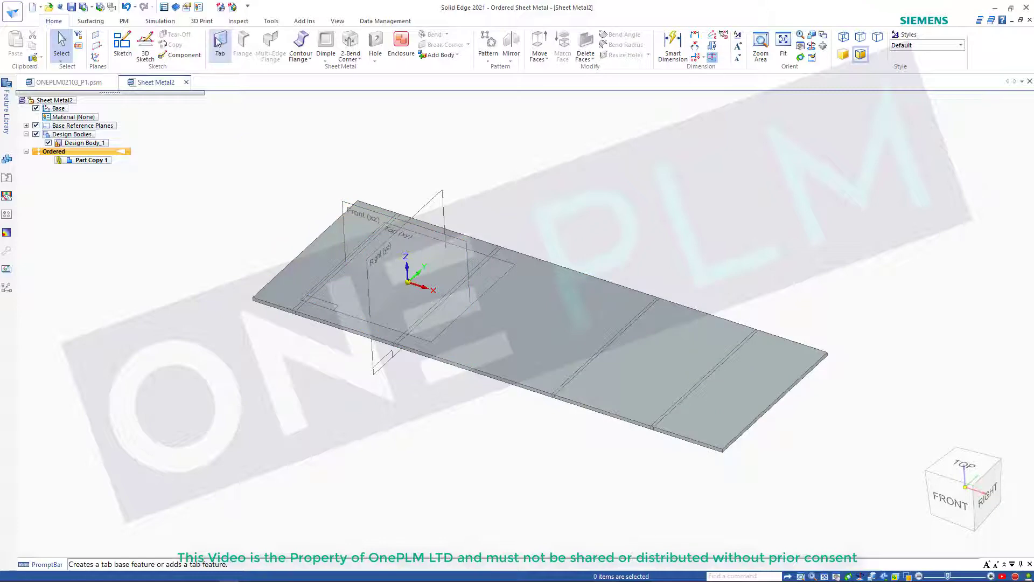
left_click(558, 303)
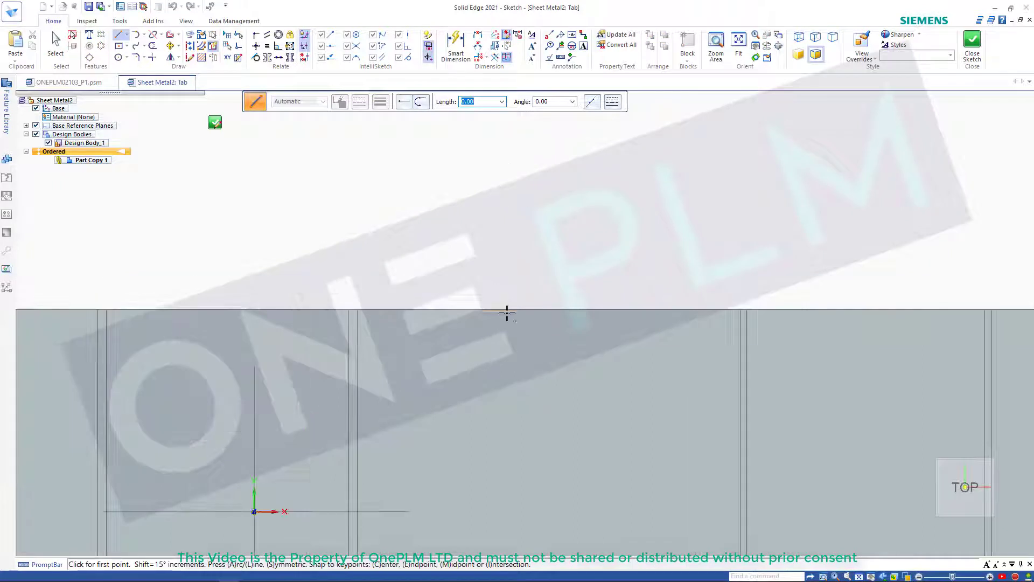
left_click(504, 309)
left_click(505, 249)
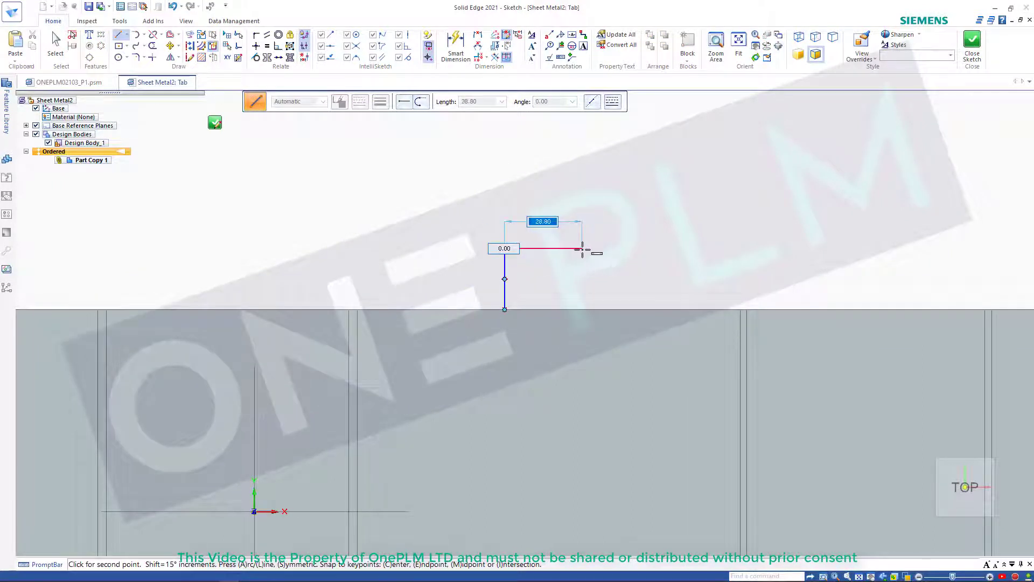
left_click(583, 249)
scroll(583, 287, "up", 2)
left_click(582, 322)
scroll(568, 318, "up", 2)
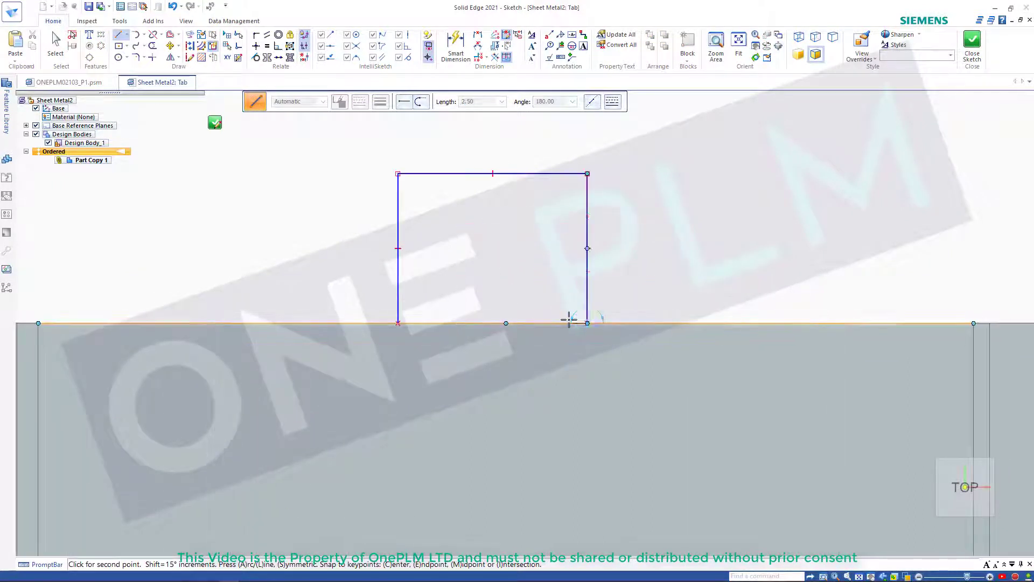
Close the tab profile along the part edge with a recess about 3.3 mm deep between two short feet.
left_click(567, 322)
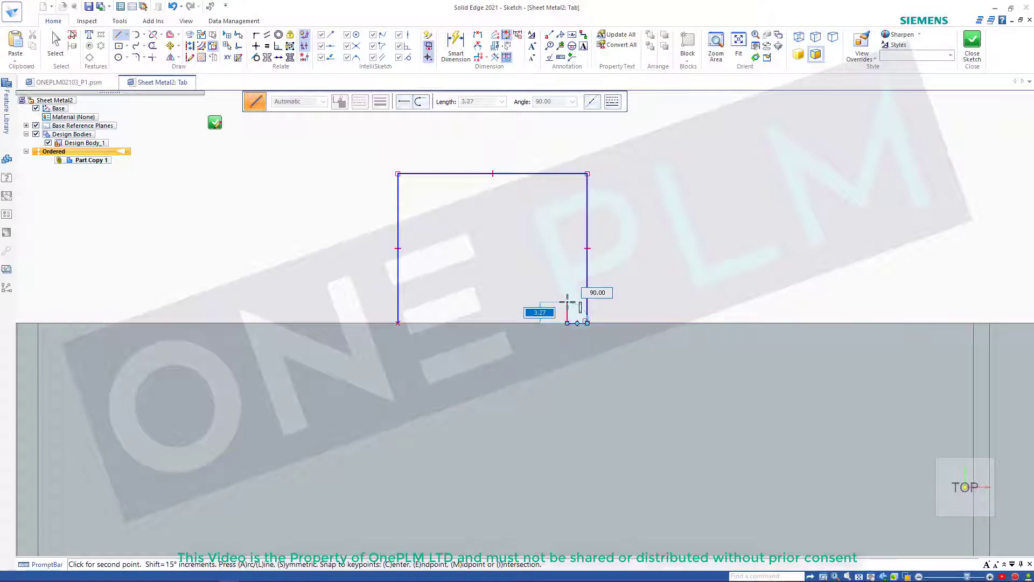
left_click(421, 302)
left_click(421, 323)
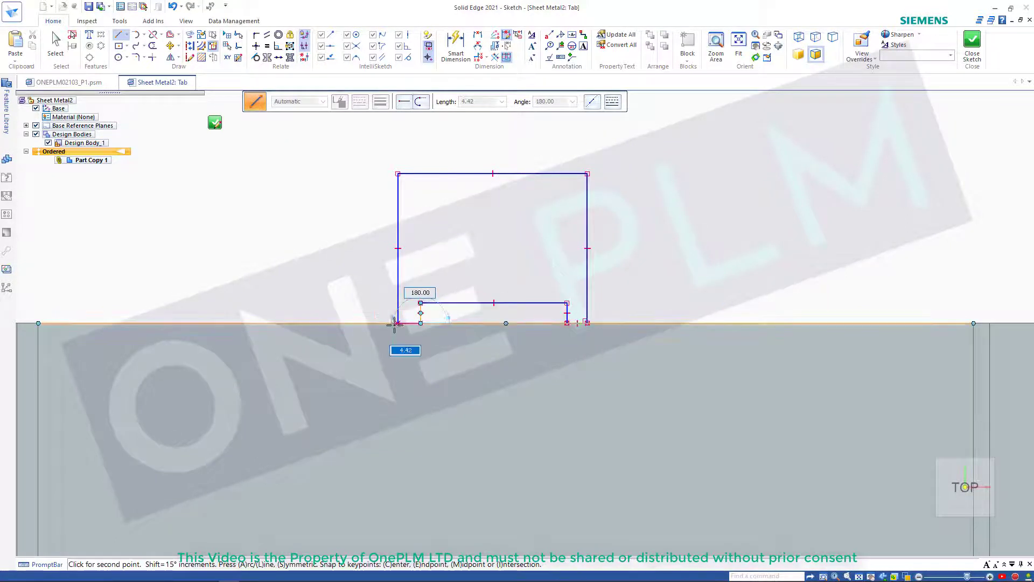
left_click(399, 323)
scroll(557, 265, "down", 5)
key("Escape")
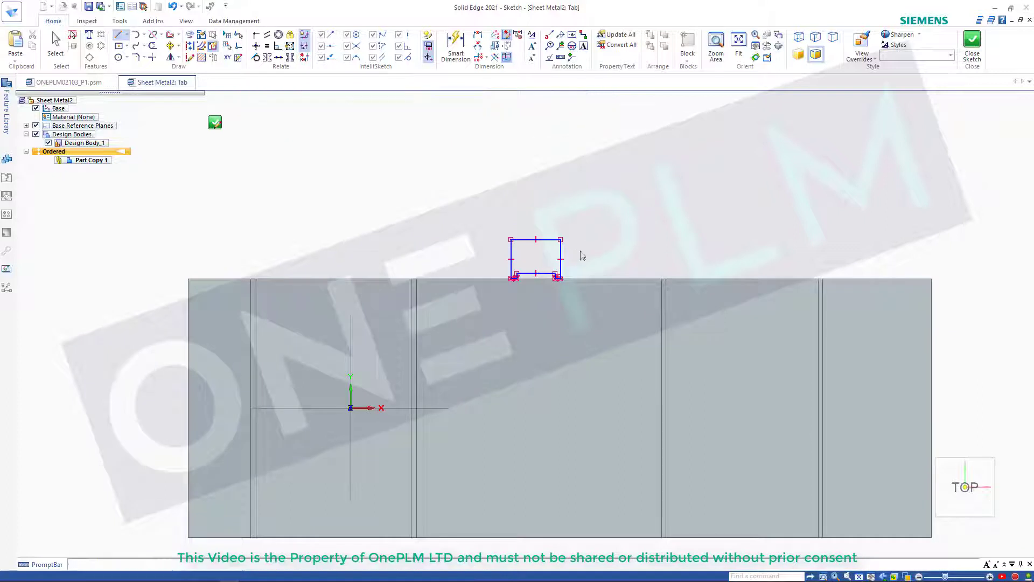
Mirror the tab profile about the part's horizontal centreline to create a copy at the opposite edge.
left_click(169, 46)
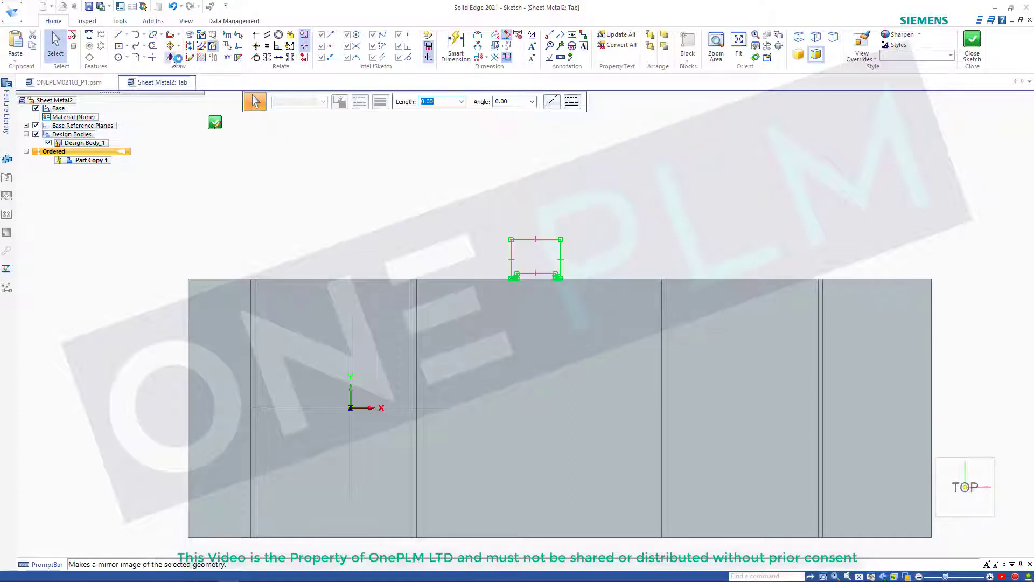
left_click(171, 57)
left_click(417, 408)
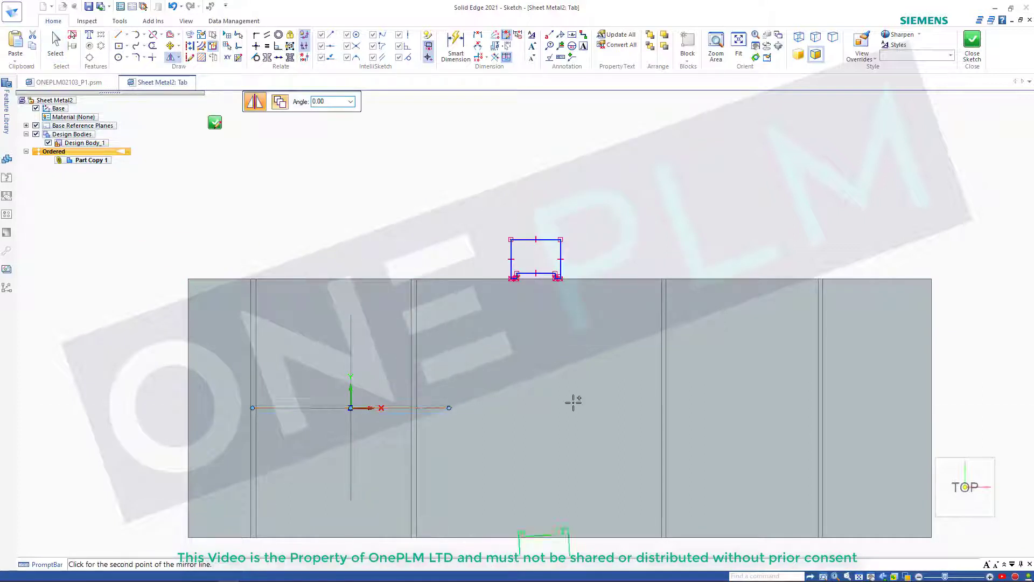
left_click(663, 407)
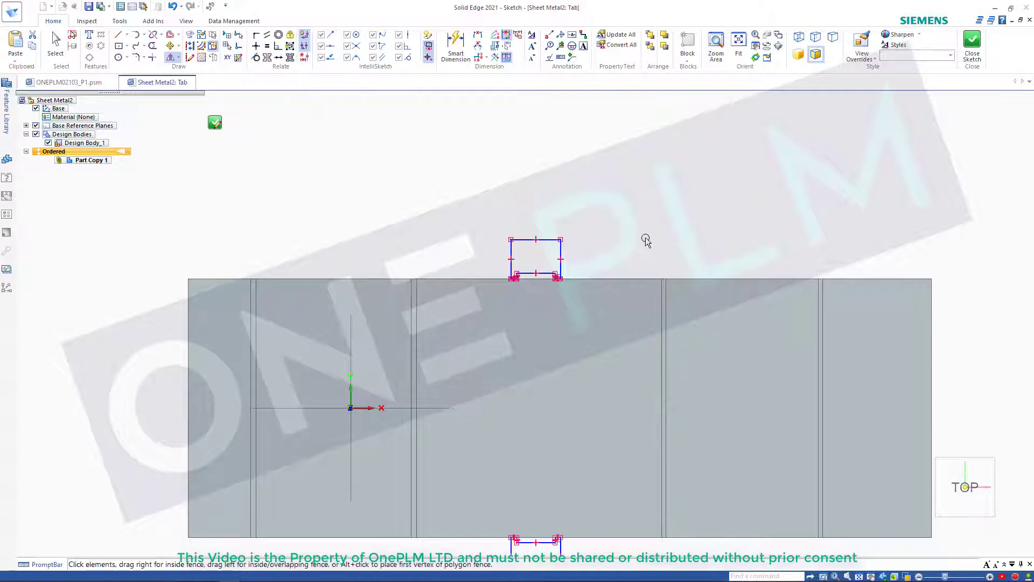
key("Escape")
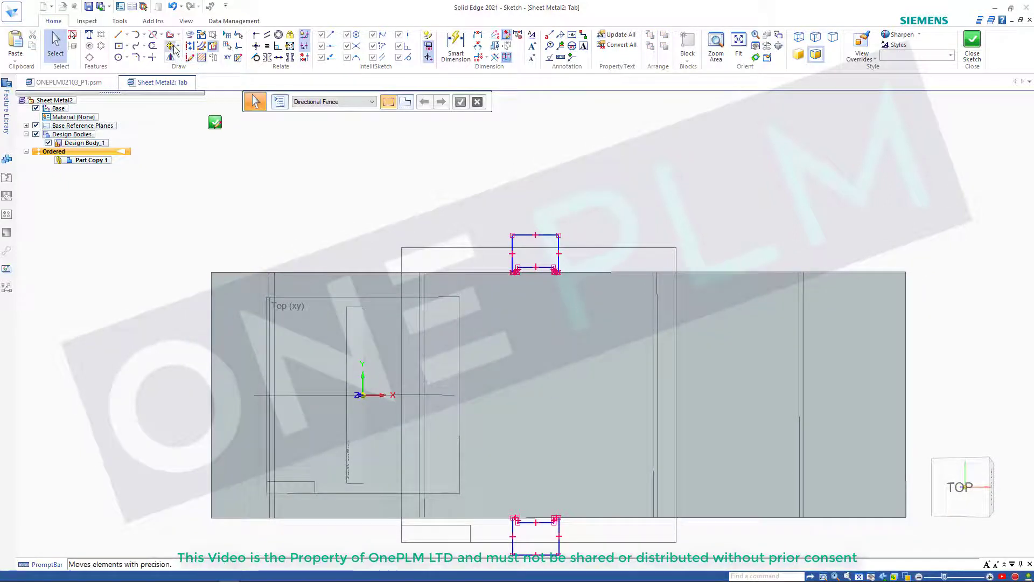
Copy both tab profiles horizontally from the middle panel to the neighbouring panel in the positive X direction.
left_click(170, 46)
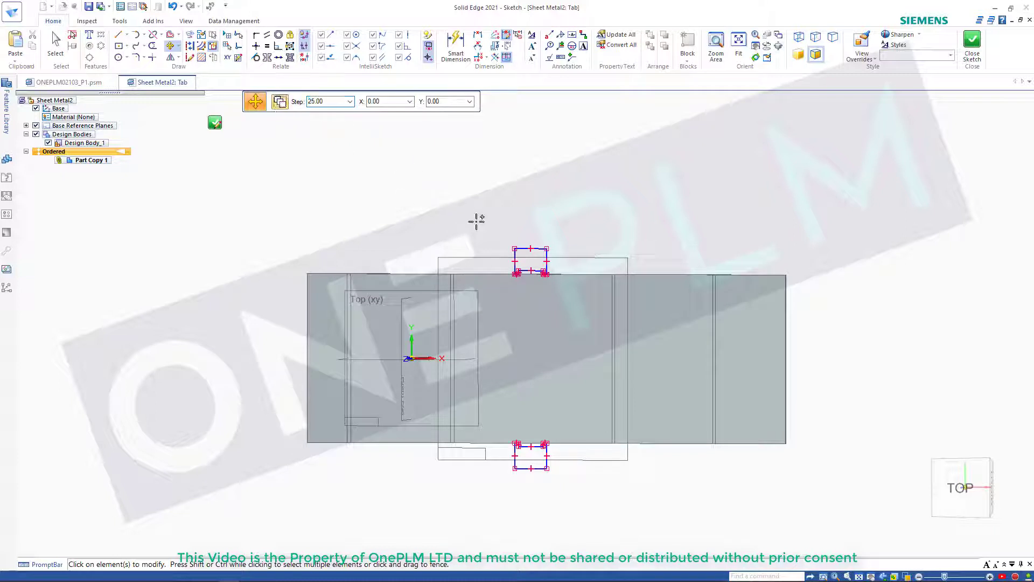
left_click_drag(489, 234, 588, 516)
left_click(516, 468)
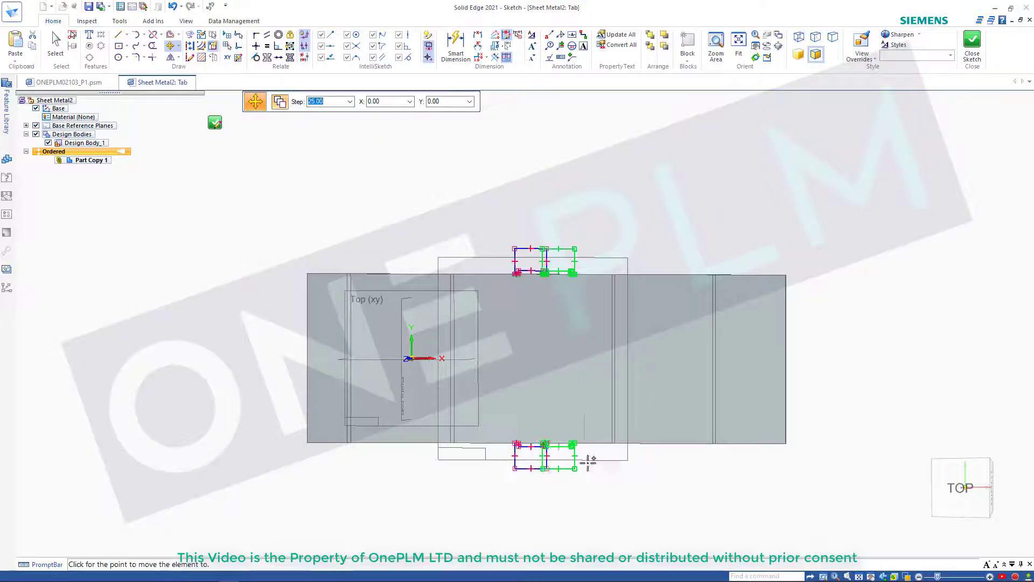
left_click(610, 372)
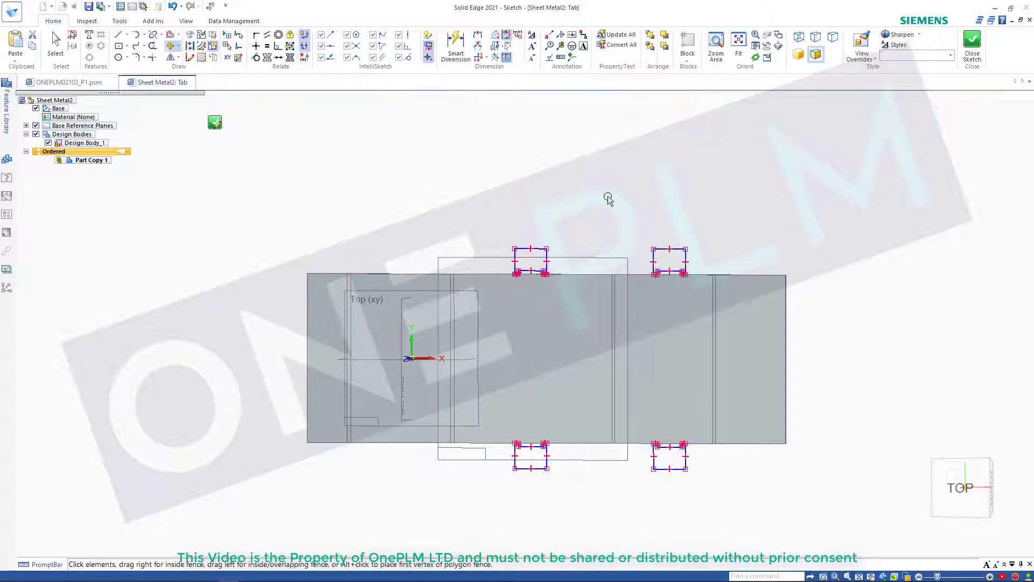
Close the sketch and try to create the four tabs with the material on the lower side.
left_click(972, 48)
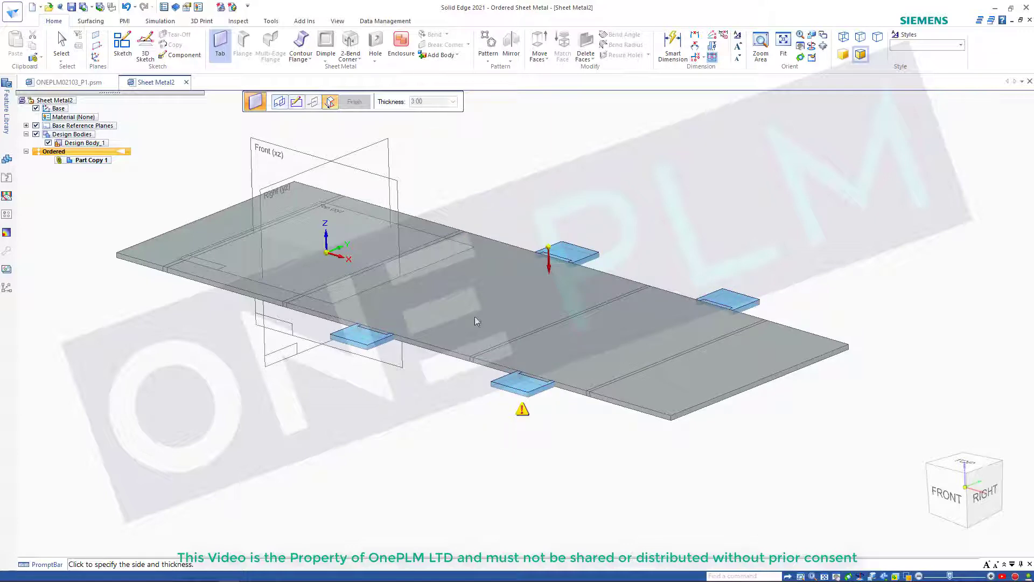
scroll(477, 321, "down", 1)
scroll(463, 436, "up", 2)
left_click(468, 444)
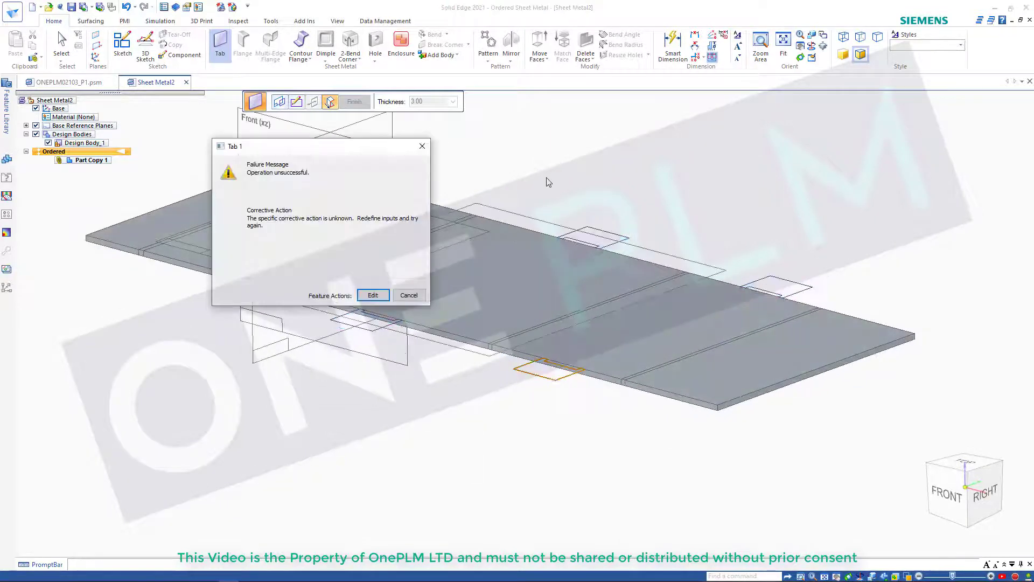
Edit the tab feature and try defining its material side again.
left_click(373, 296)
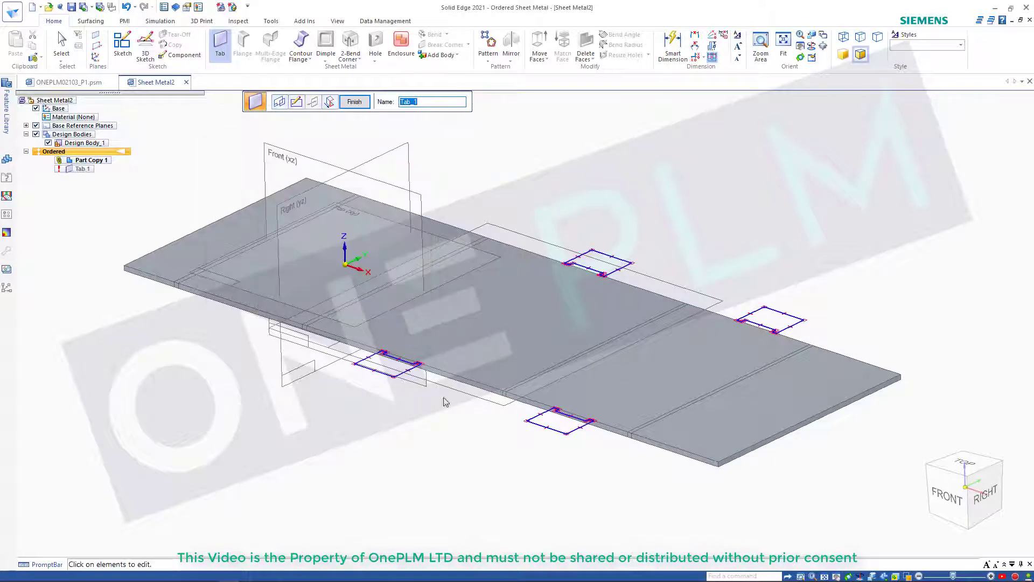
left_click(330, 102)
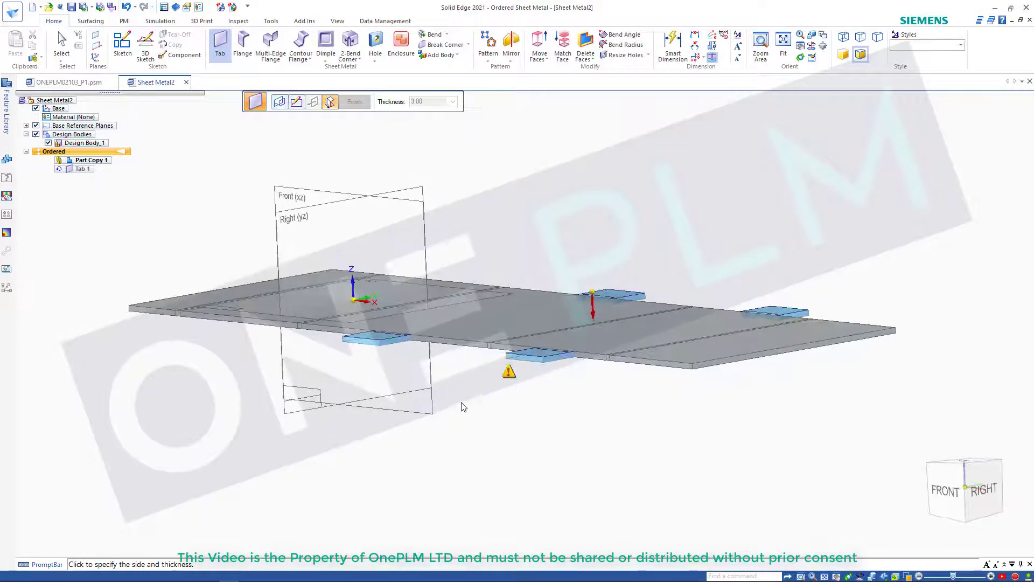
left_click(464, 414)
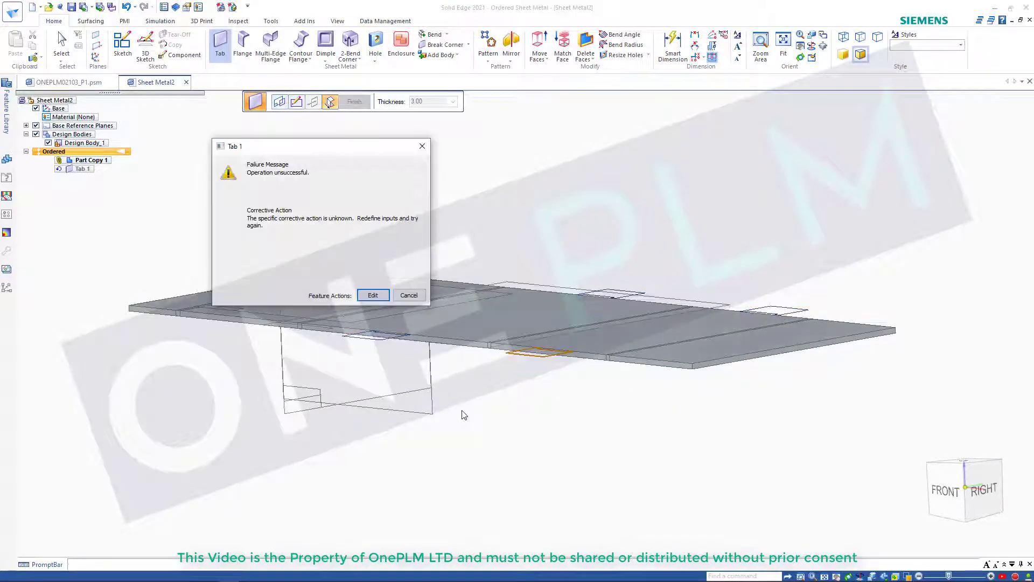
Edit the failed tab's profile, deleting both lower outlines and the upper outline on the neighbouring panel to keep only the middle panel's upper tab.
left_click(372, 296)
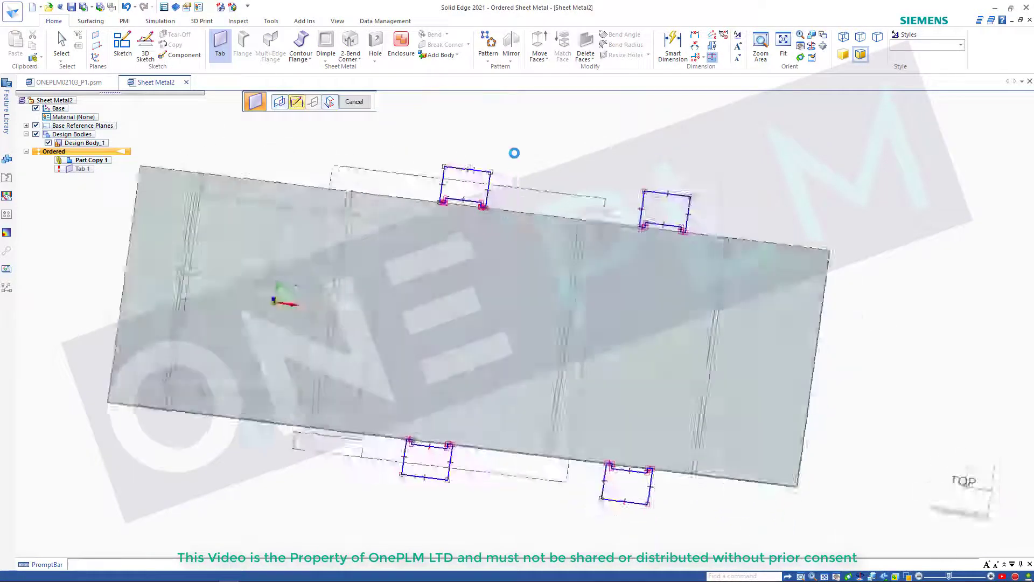
left_click(553, 343)
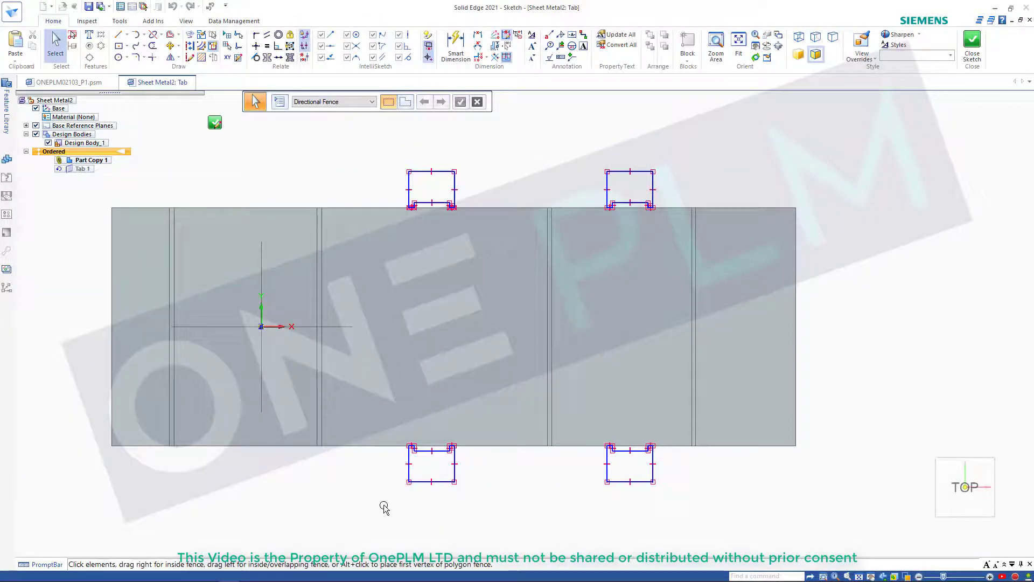
left_click_drag(383, 505, 681, 411)
key("Delete")
left_click_drag(554, 146, 705, 248)
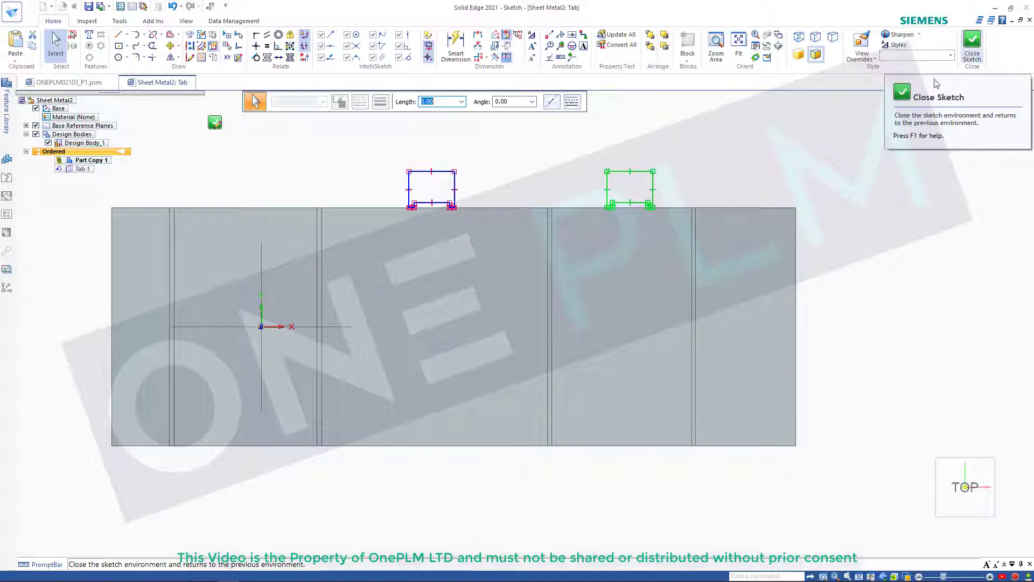
left_click(534, 184)
left_click_drag(578, 139, 681, 237)
key("Delete")
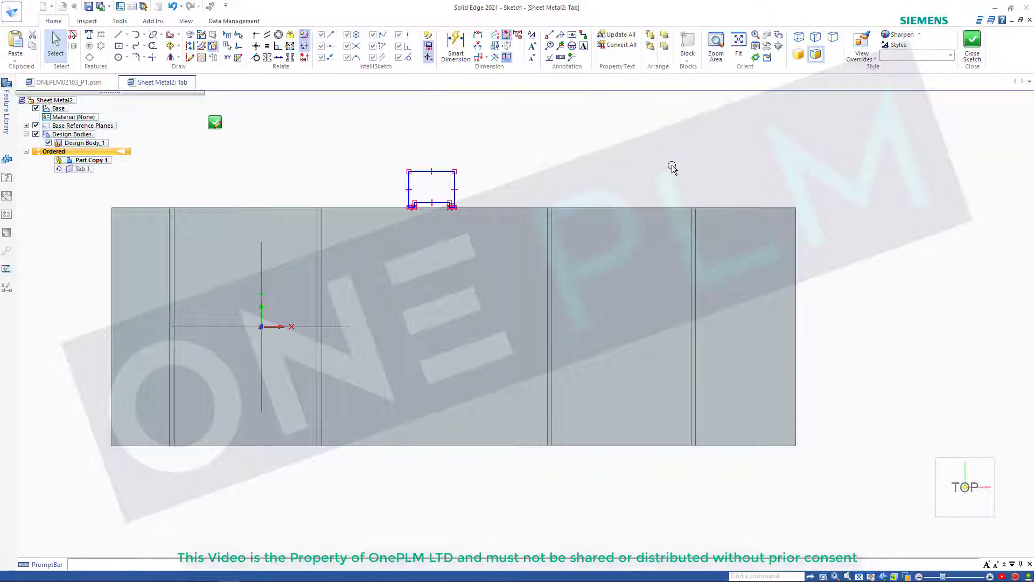
Close the sketch and finish the single tab feature on the middle panel's upper edge.
left_click(973, 46)
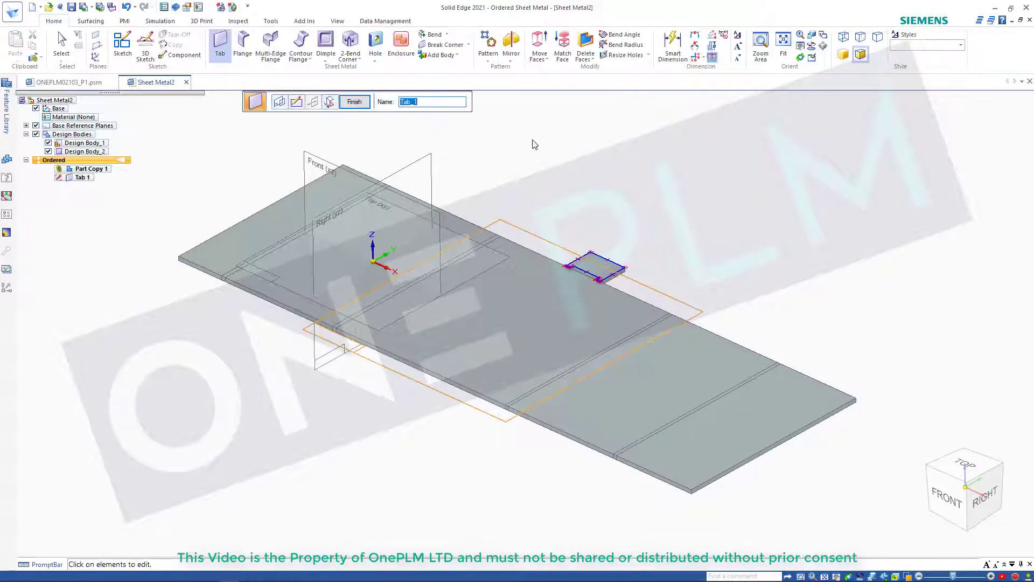
left_click(358, 103)
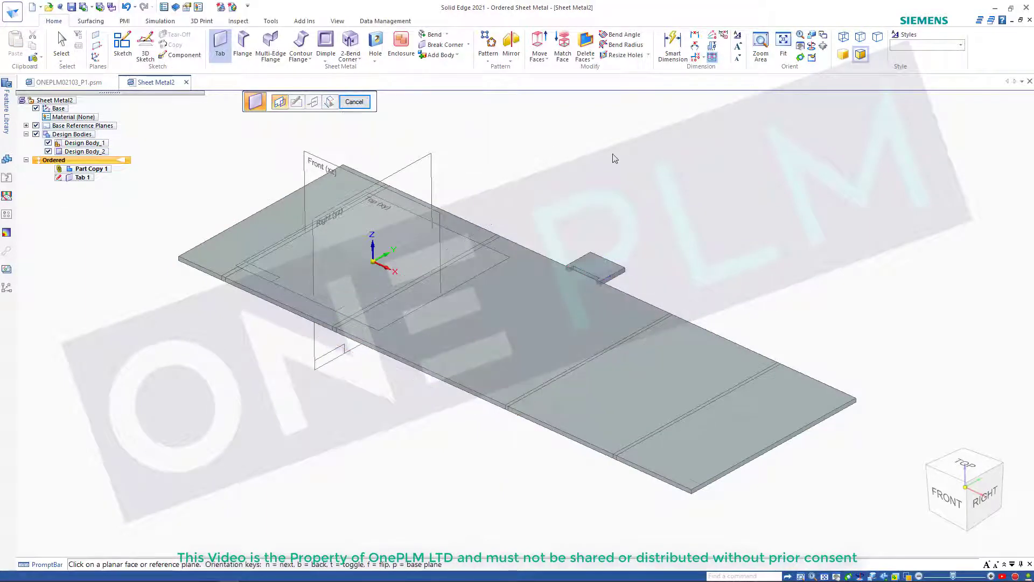
left_click(354, 102)
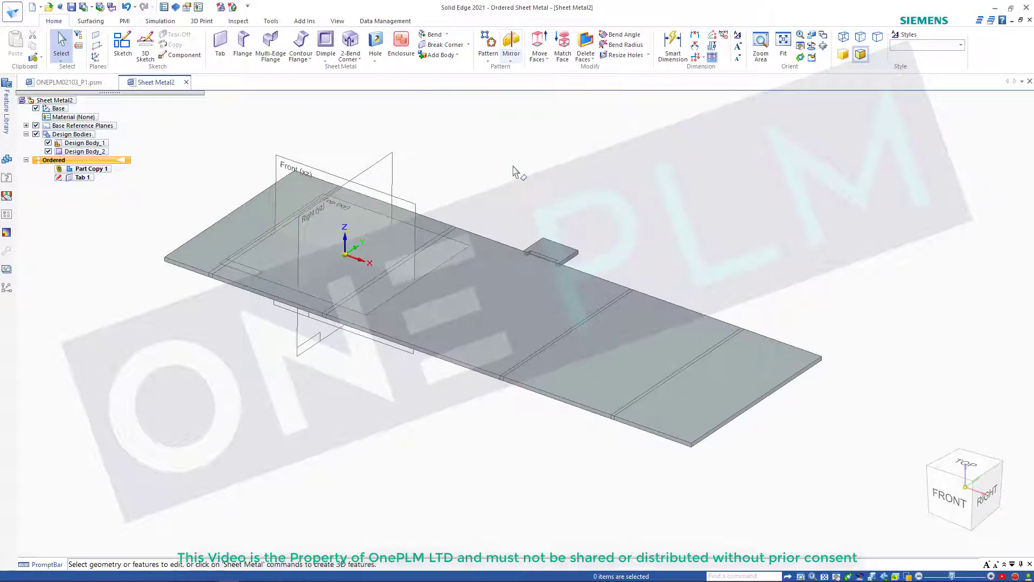
Mirror the tab feature about the Front (xz) plane to the opposite long edge of the flattened part.
left_click(511, 62)
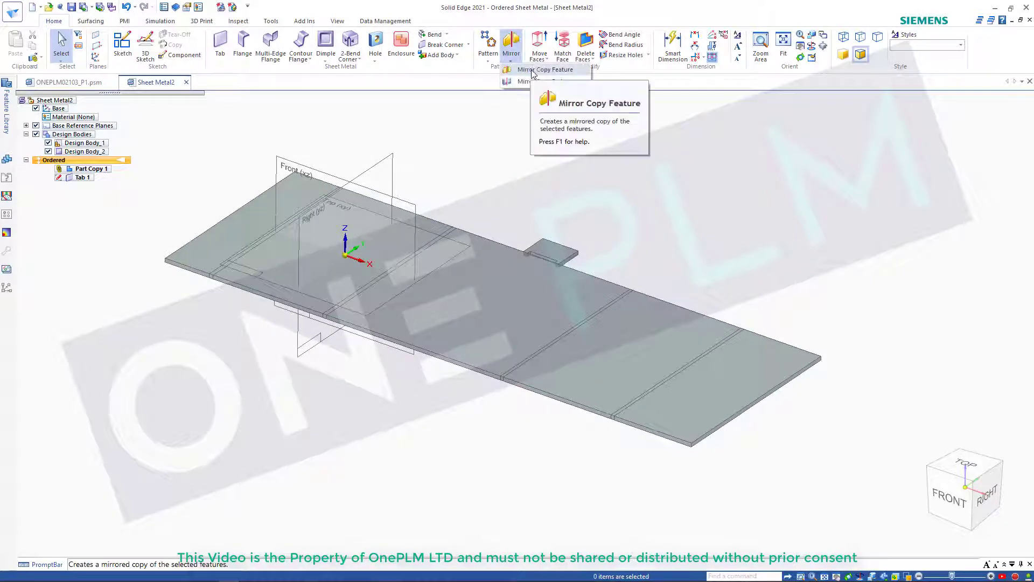
left_click(521, 70)
left_click(564, 256)
right_click(558, 165)
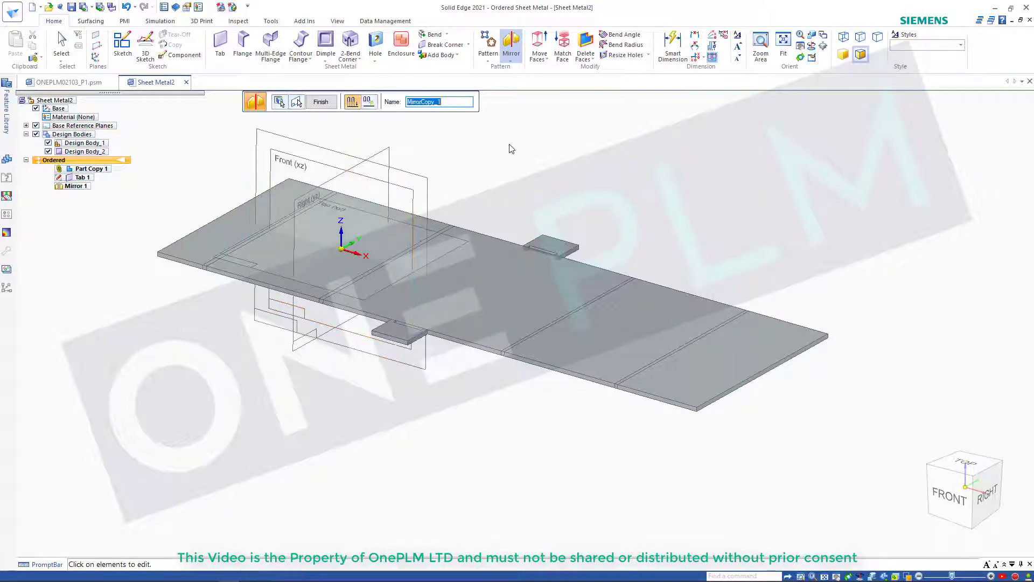
left_click(321, 102)
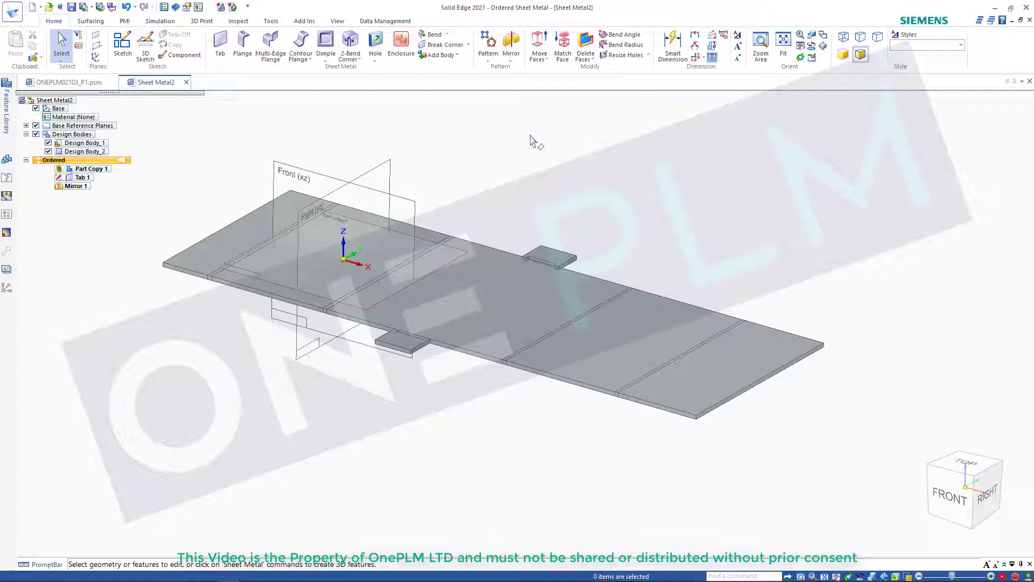
left_click(489, 61)
left_click(497, 69)
left_click(548, 262)
right_click(470, 194)
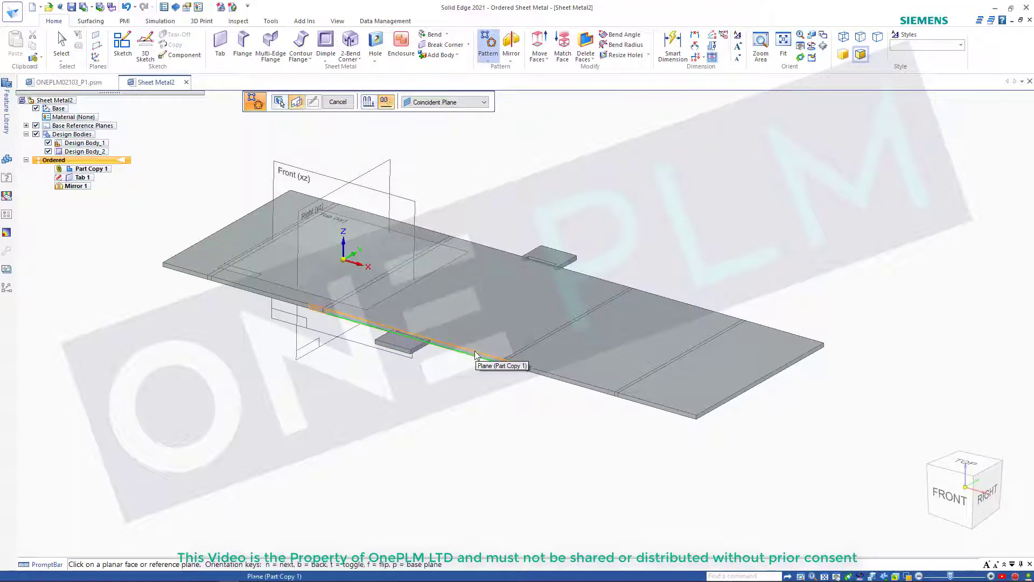
Define an along-curve pattern of the tab and its mirrored copy, following the part's long front edge anchored at its negative X end.
left_click(488, 60)
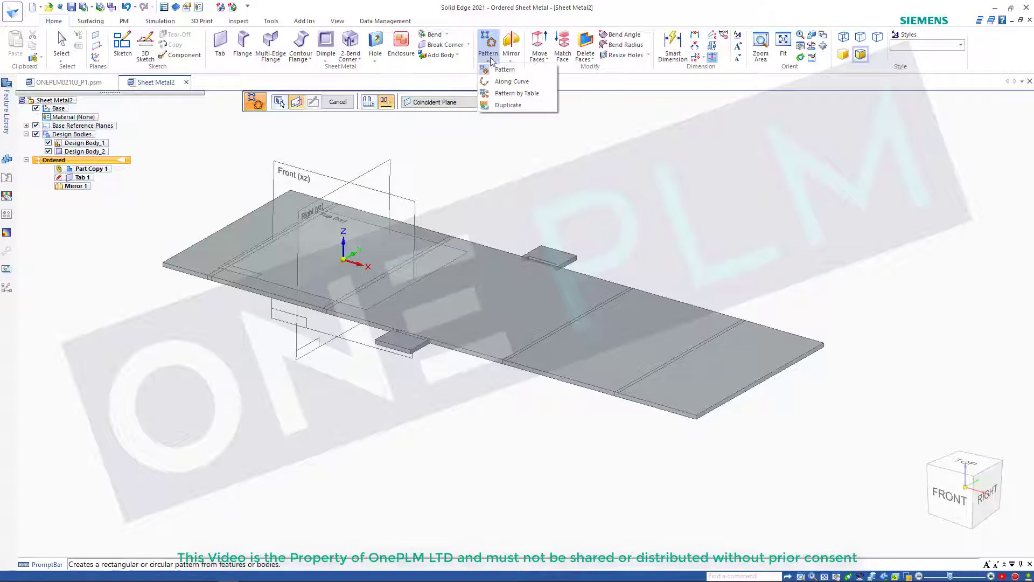
left_click(506, 81)
left_click(552, 255)
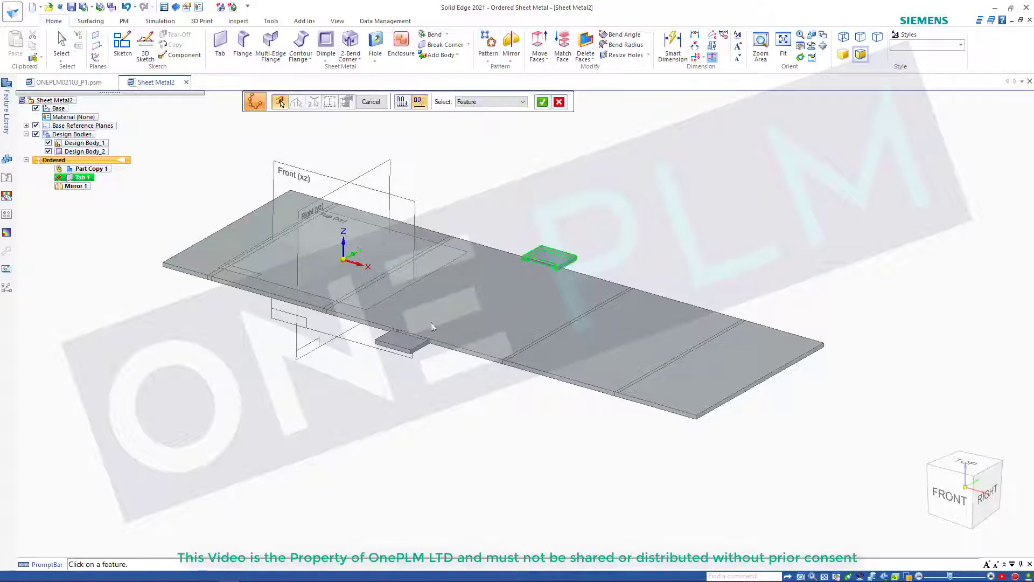
right_click(500, 195)
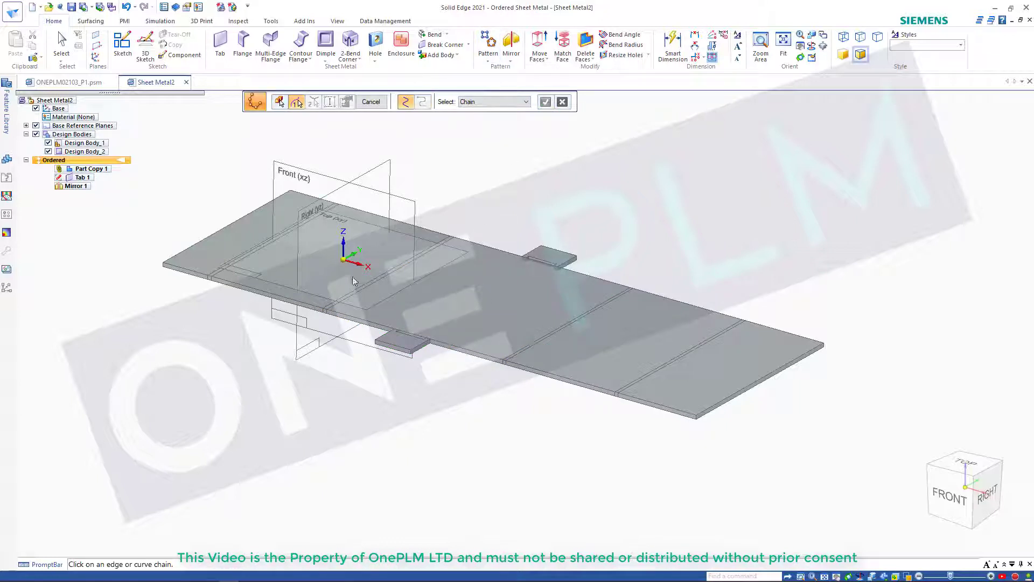
left_click(487, 362)
right_click(536, 201)
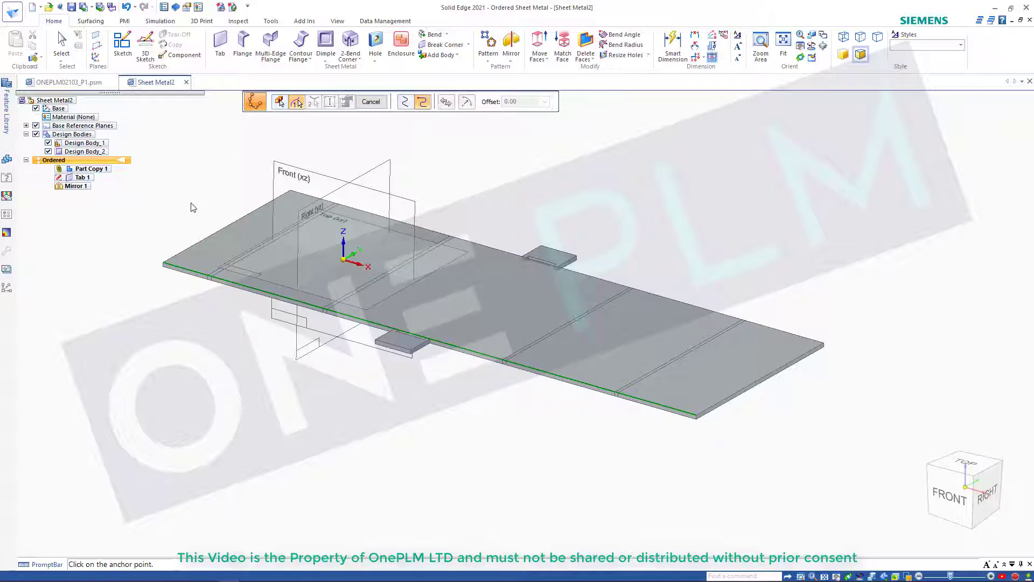
left_click(163, 264)
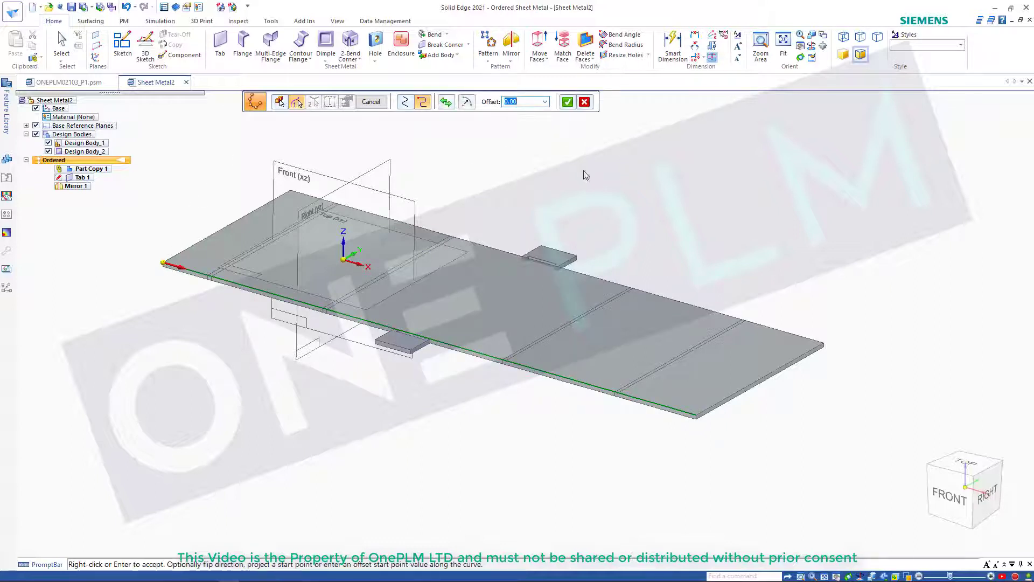
left_click(569, 104)
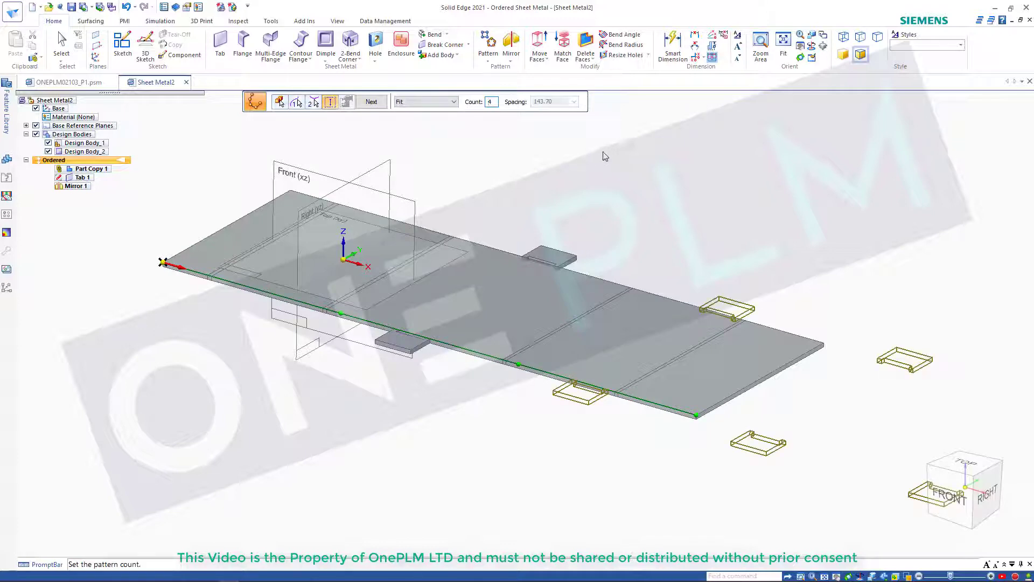
Set the along-curve pattern to Fixed with a count of 4 and a spacing of 50.
scroll(551, 155, "down", 3)
left_click(430, 102)
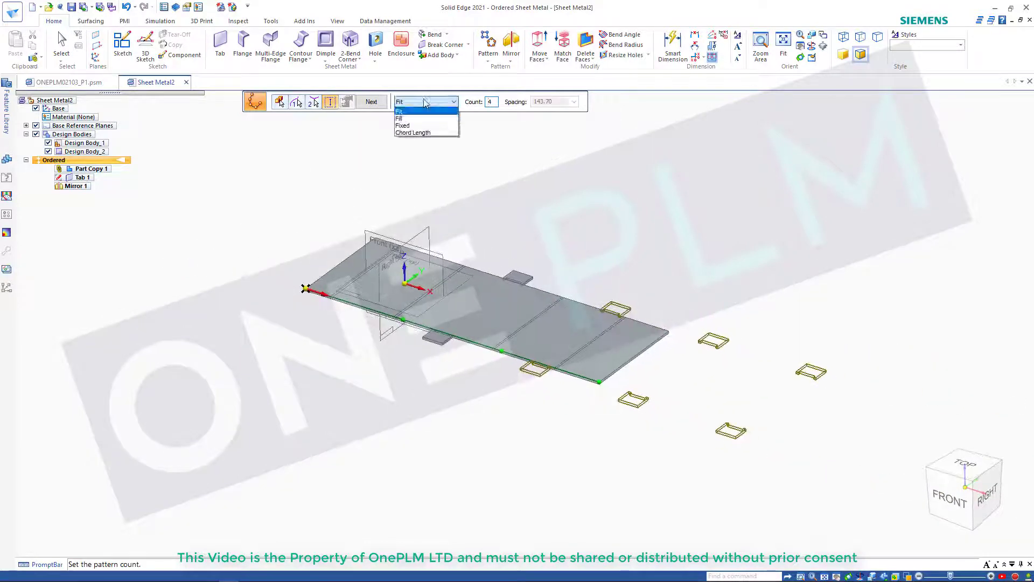
left_click(412, 127)
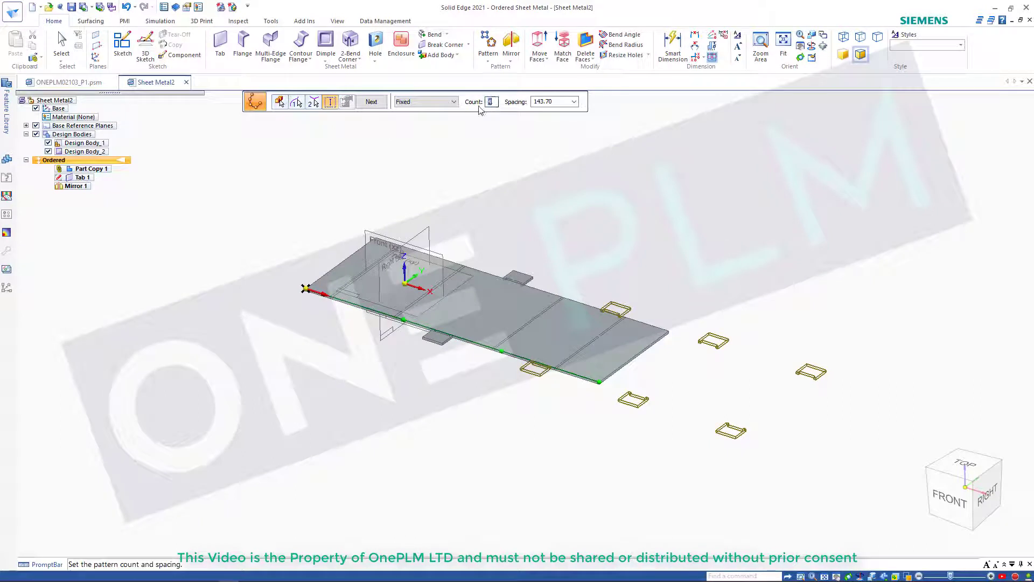
type("2")
key("Tab")
type("50")
key("Tab")
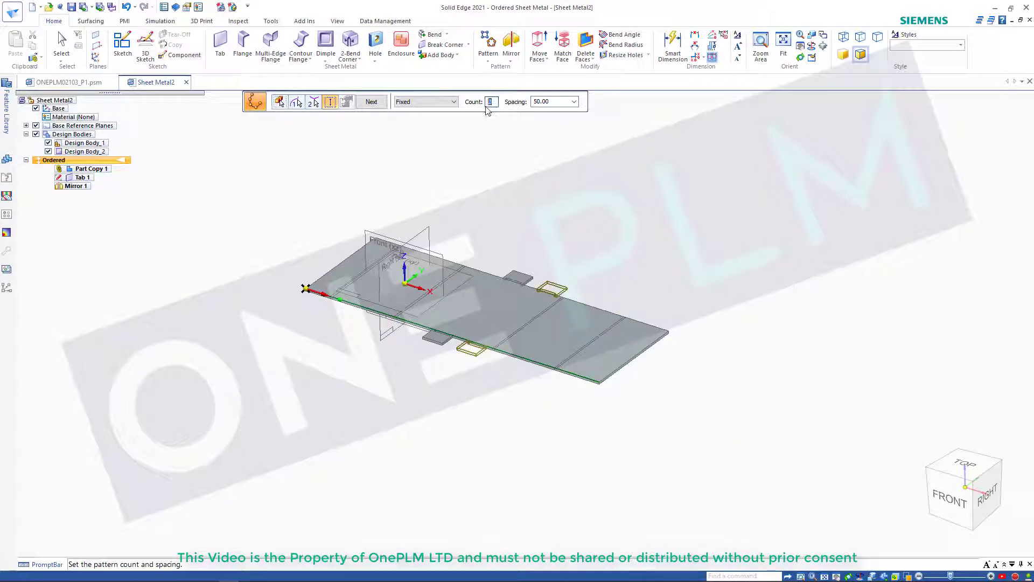
type("4")
key("Tab")
Set the tab pattern's spacing to 48 and finish the pattern.
scroll(592, 117, "up", 5)
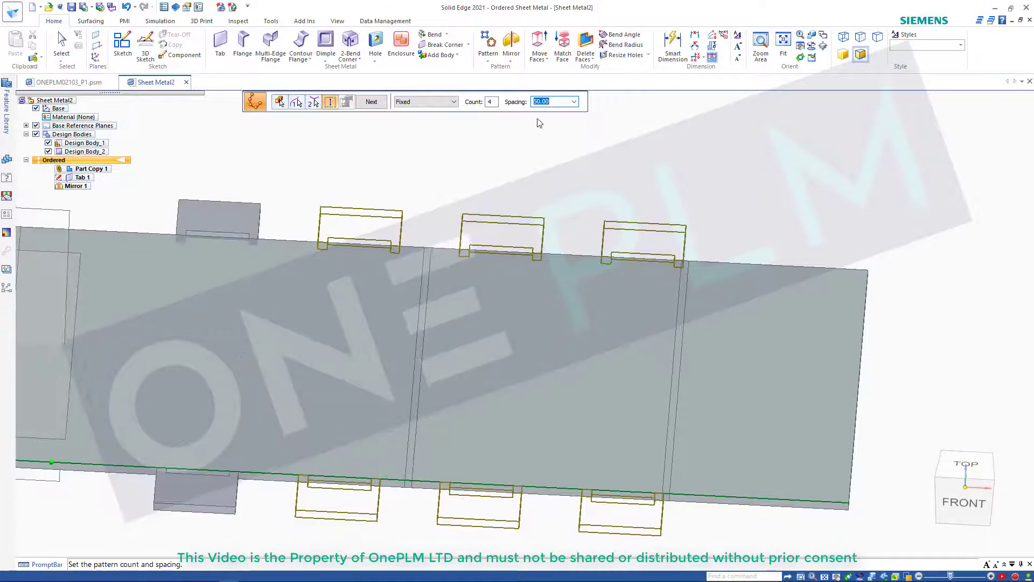
type("48")
key("Tab")
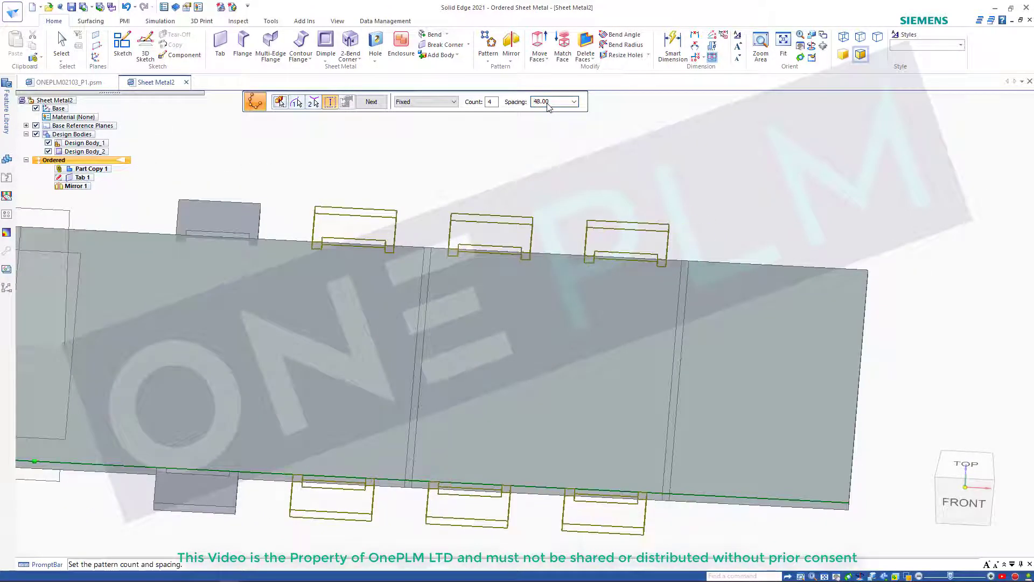
left_click(379, 103)
left_click(371, 102)
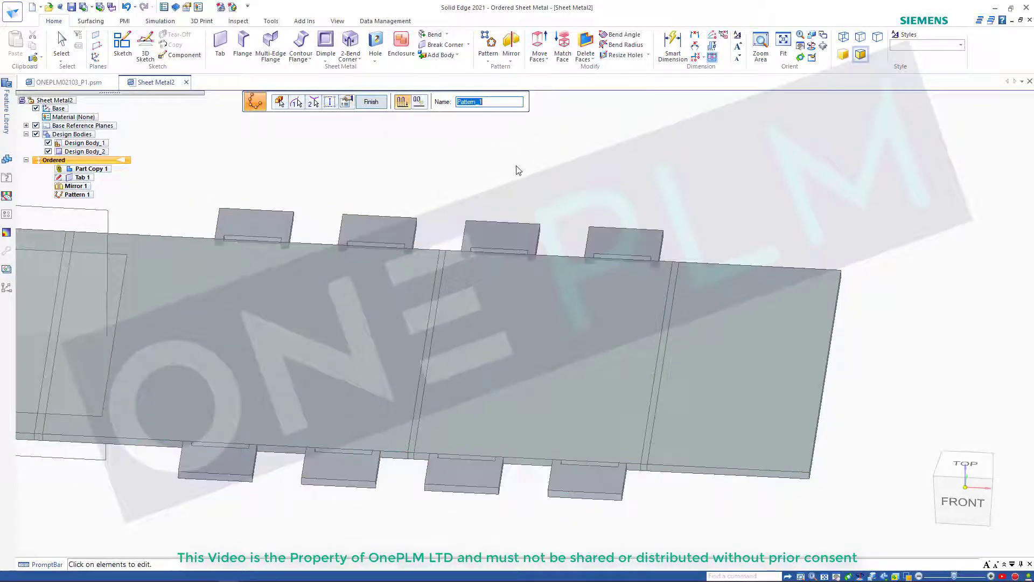
left_click(373, 103)
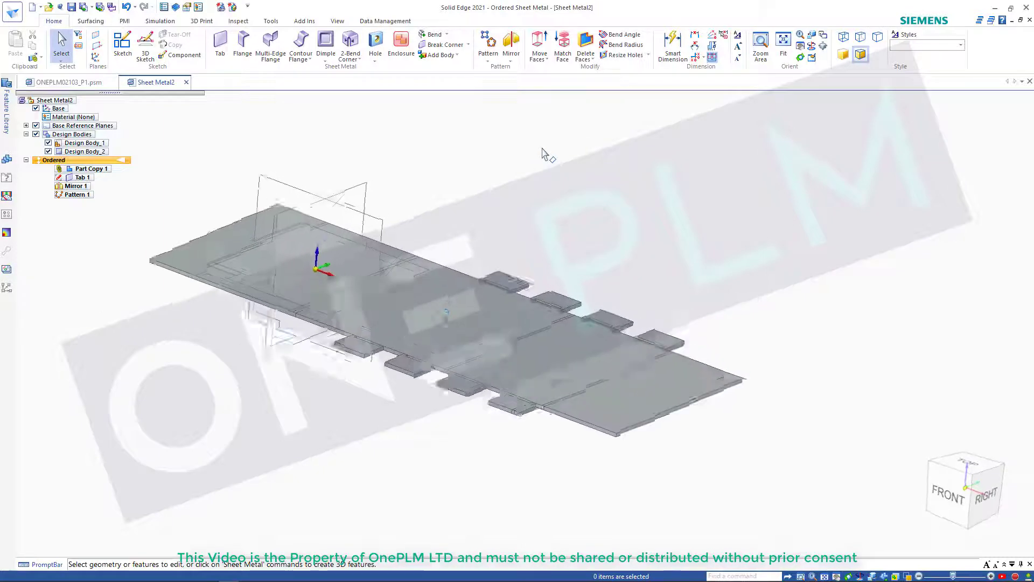
Unite the flattened plate with the tab body using the Union command.
middle_click_drag(514, 196, 515, 167)
left_click(441, 56)
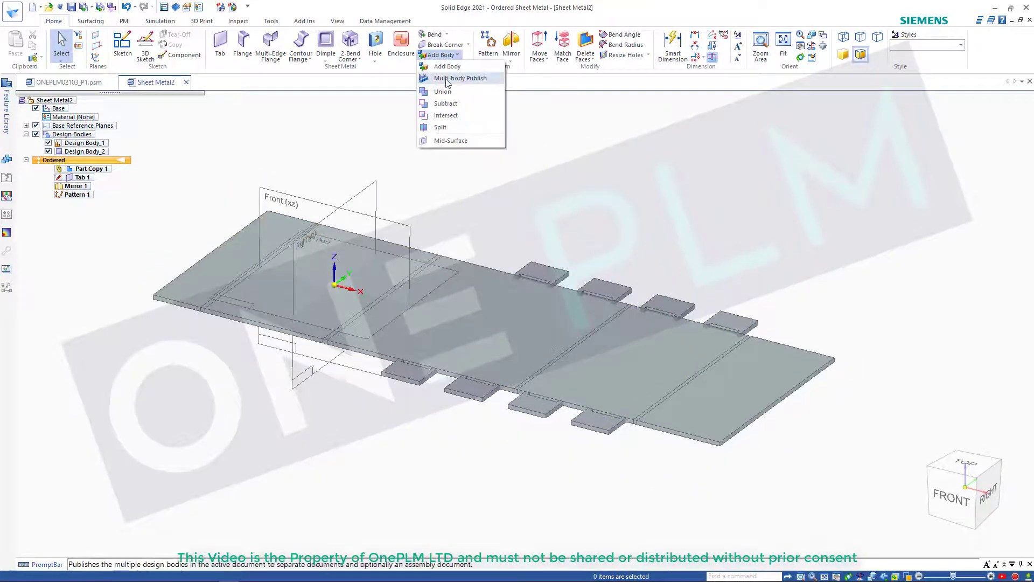
left_click(441, 93)
left_click(465, 308)
right_click(466, 308)
left_click(540, 275)
right_click(569, 231)
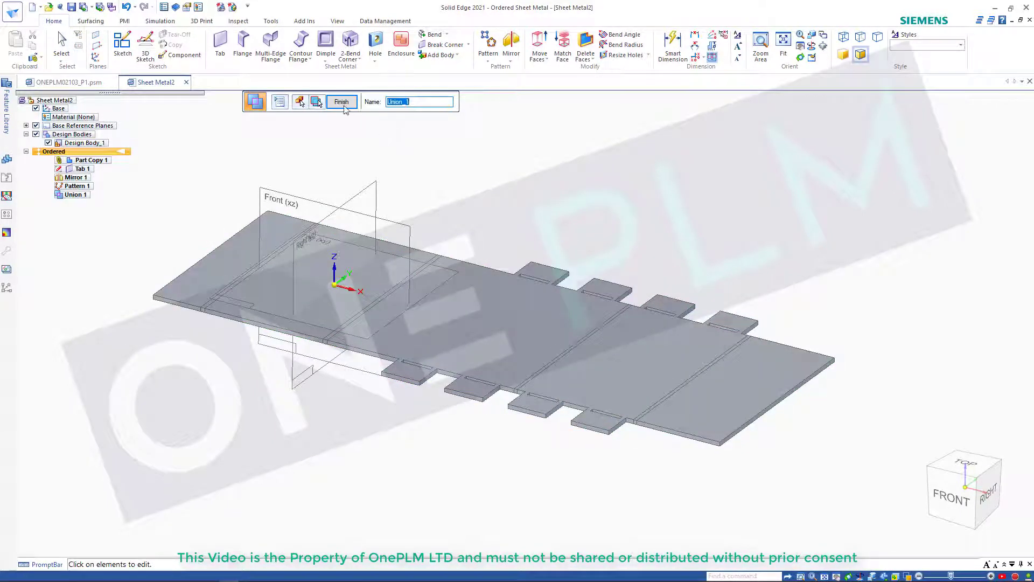
left_click(343, 104)
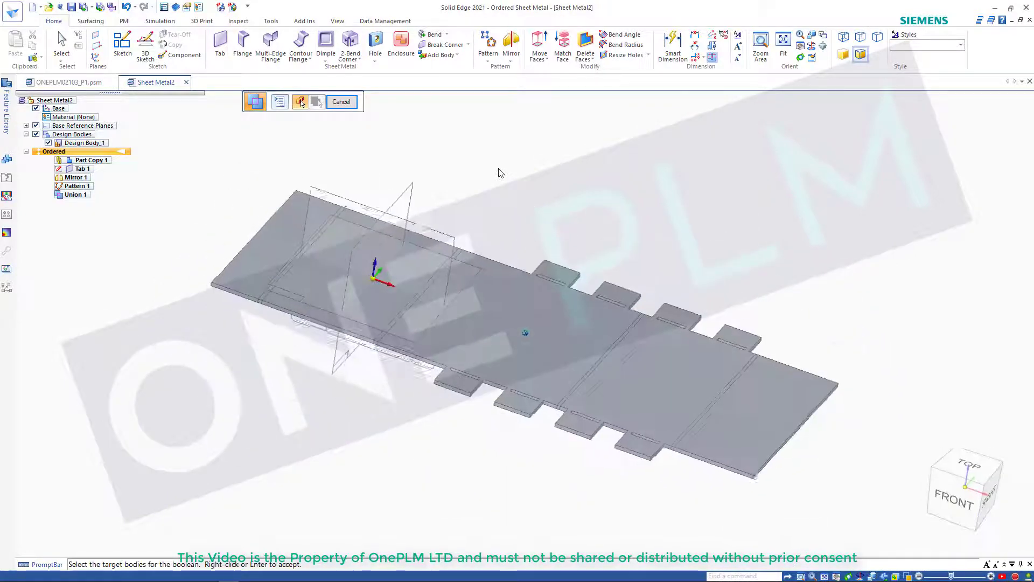
key("Escape")
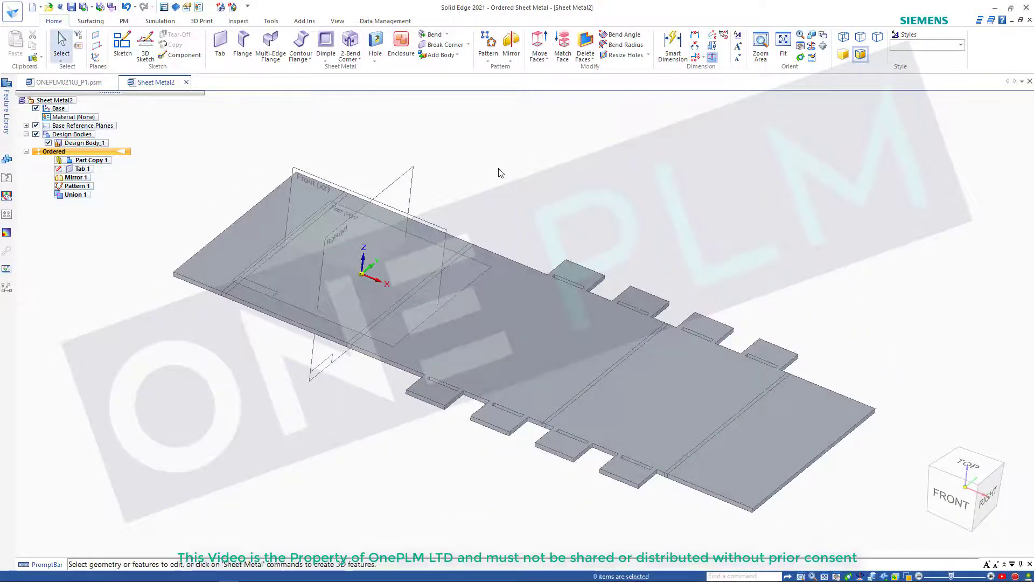
Save the new sheet metal document with all properties assigned, and check its part link status in the Component Tracker.
key("ctrl+t")
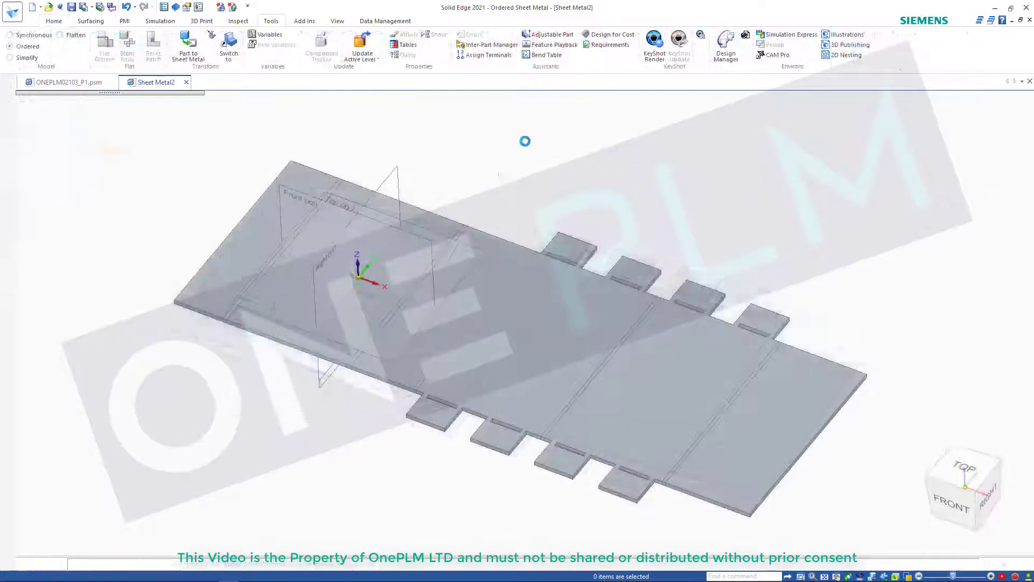
key("ctrl+s")
left_click(358, 237)
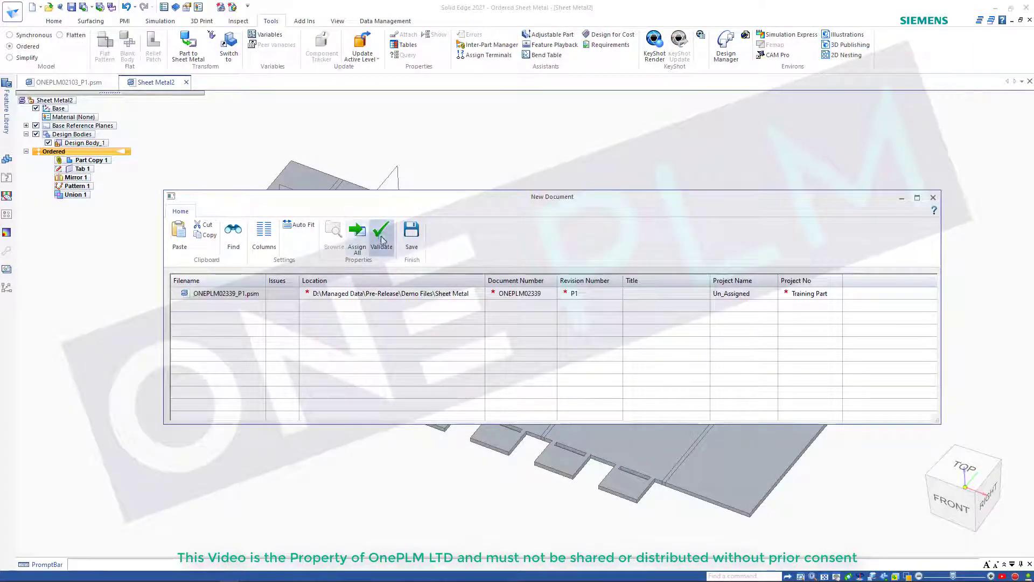
left_click(415, 235)
left_click(426, 275)
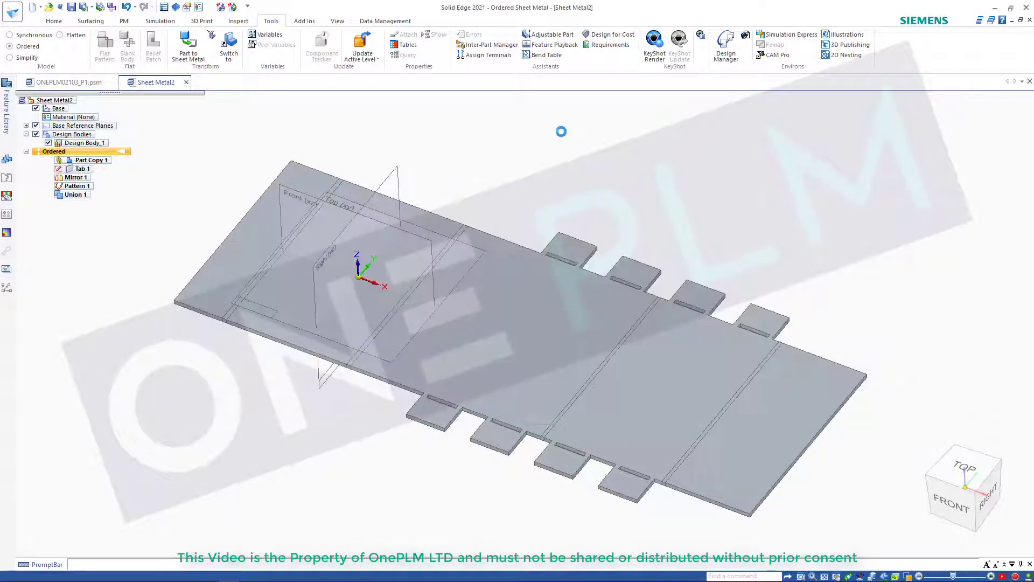
left_click(332, 57)
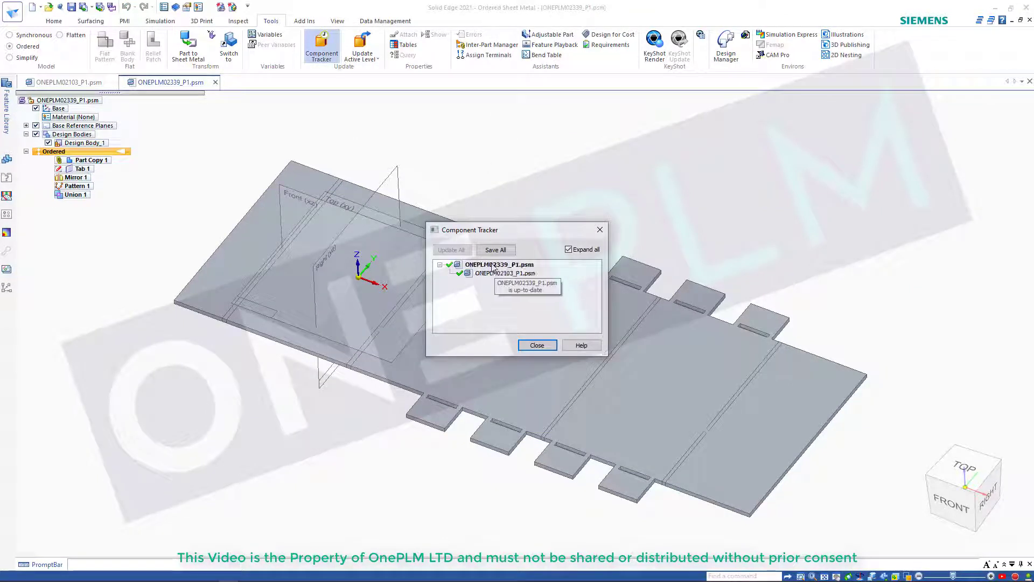
left_click(546, 346)
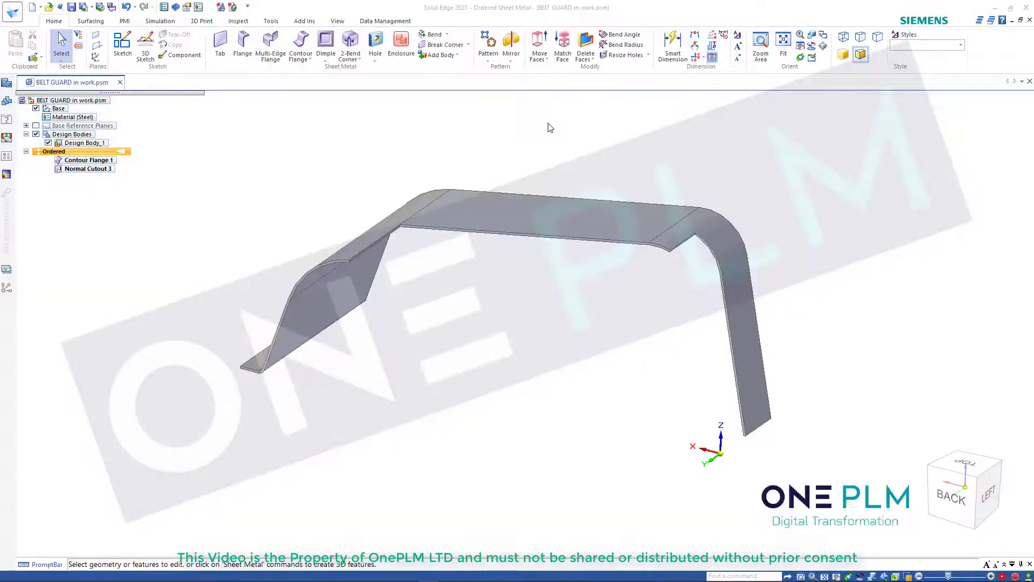
scroll(550, 128, "up", 2)
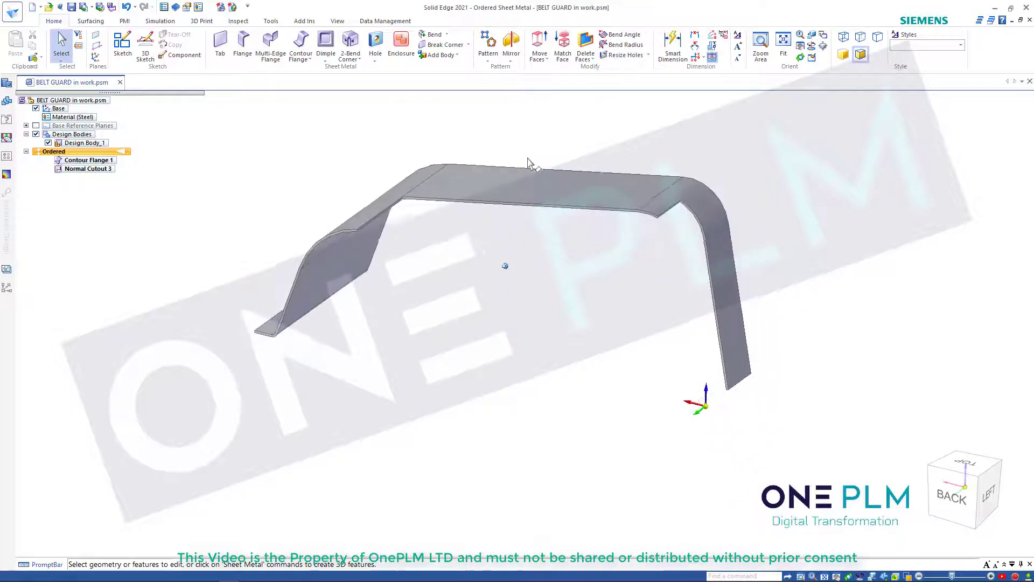
mouse_move(521, 164)
middle_mouse_down()
mouse_move(346, 289)
mouse_move(354, 261)
mouse_move(564, 323)
mouse_move(588, 318)
mouse_move(440, 268)
middle_mouse_up()
mouse_move(362, 272)
middle_mouse_down()
mouse_move(473, 305)
mouse_move(409, 294)
mouse_move(371, 272)
mouse_move(343, 283)
middle_mouse_up()
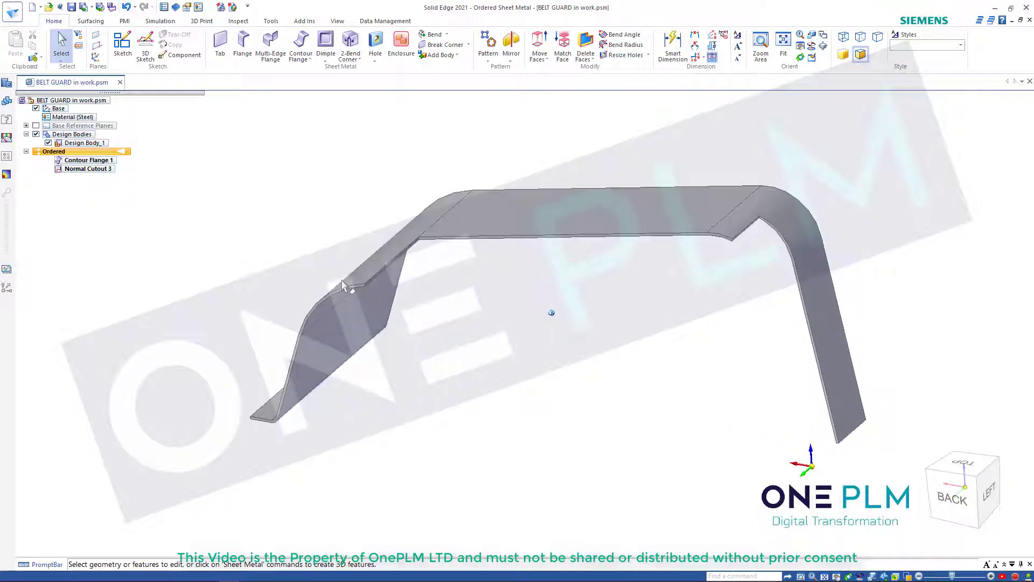
middle_click_drag(477, 417, 505, 410)
mouse_move(315, 394)
middle_mouse_down()
mouse_move(518, 356)
mouse_move(433, 276)
mouse_move(318, 118)
middle_mouse_up()
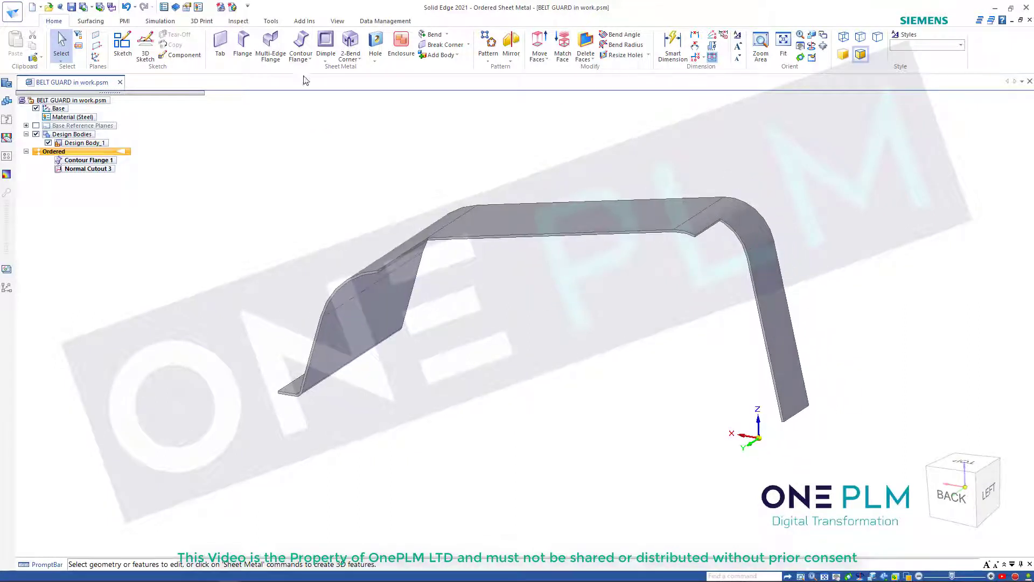
left_click(300, 42)
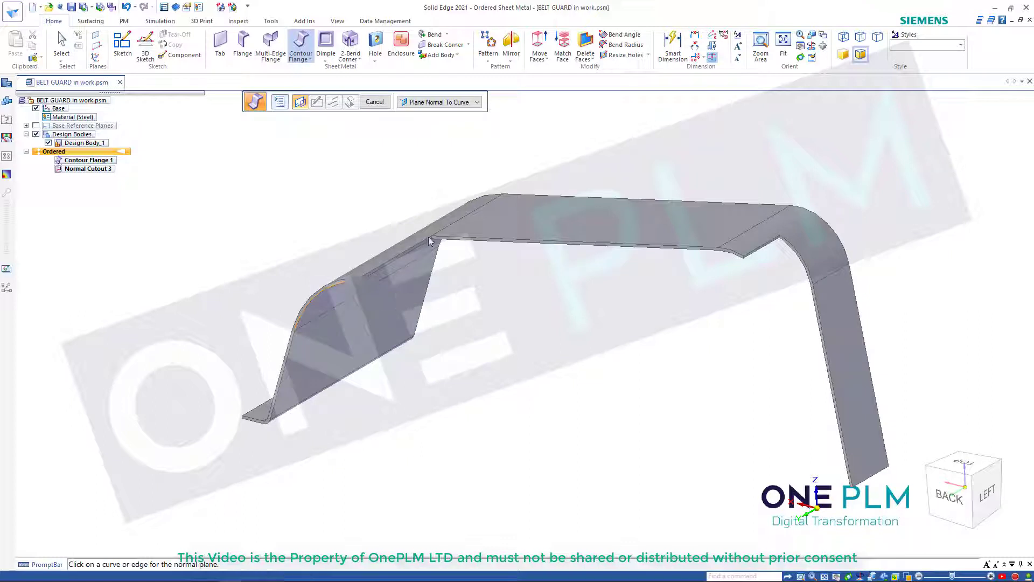
left_click(436, 103)
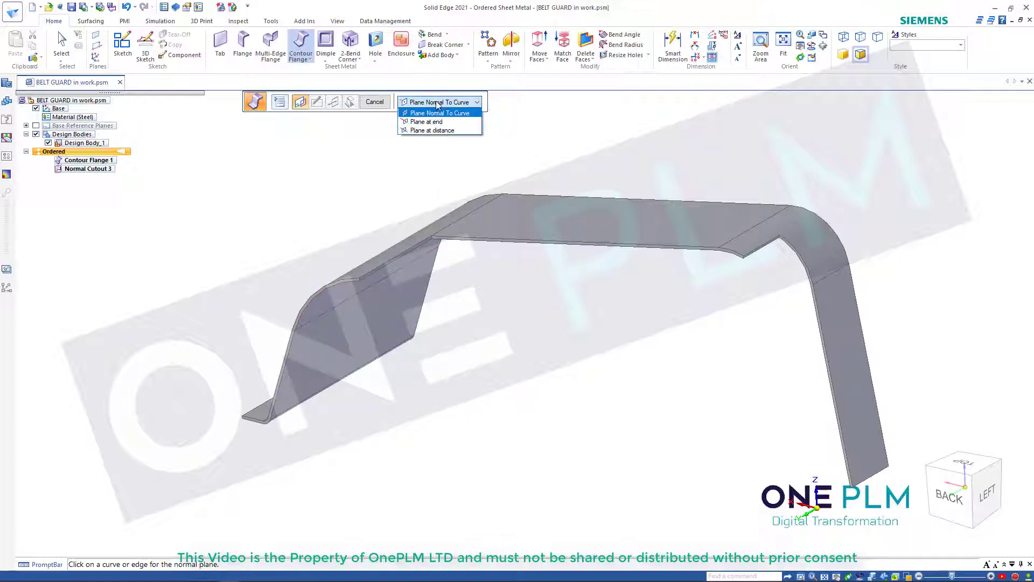
left_click(429, 122)
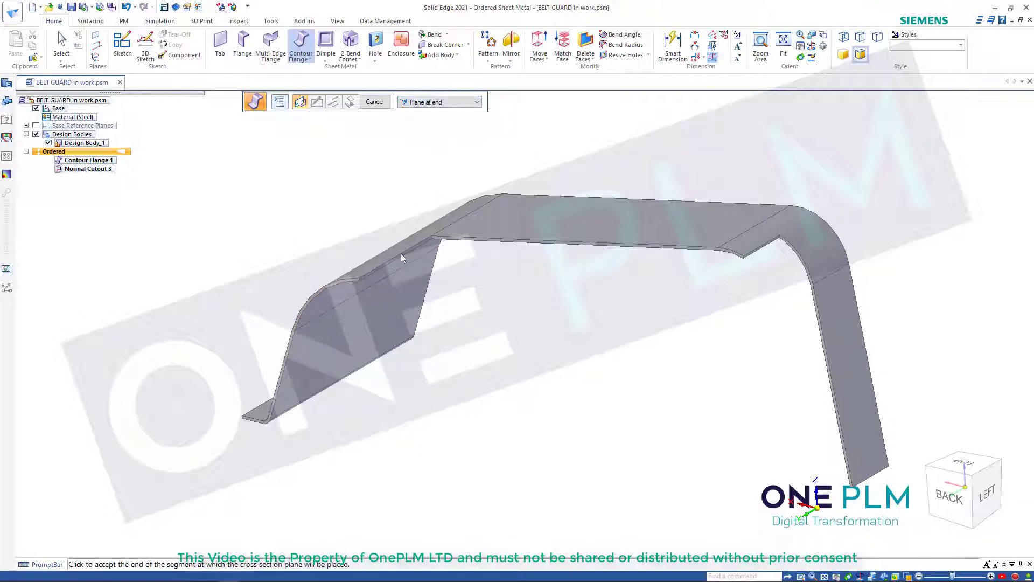
left_click(375, 102)
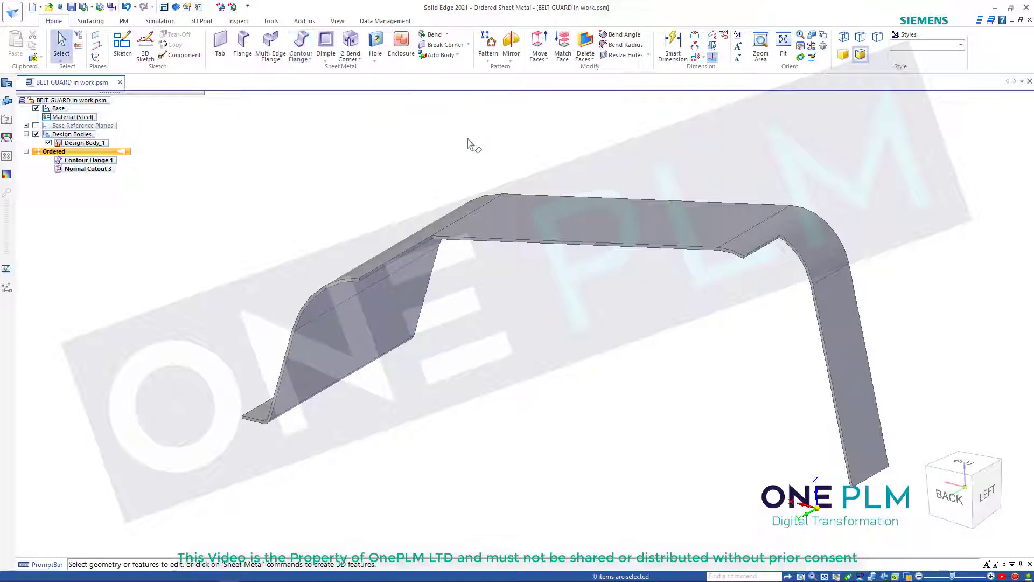
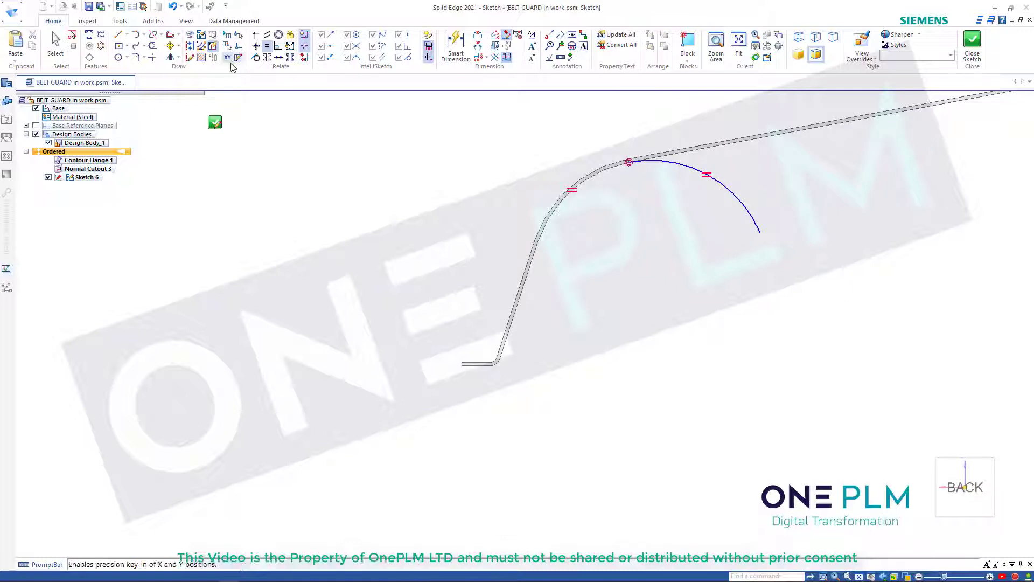
Sketch a line downward from the free end of the arc and constrain it to vertical.
left_click(118, 35)
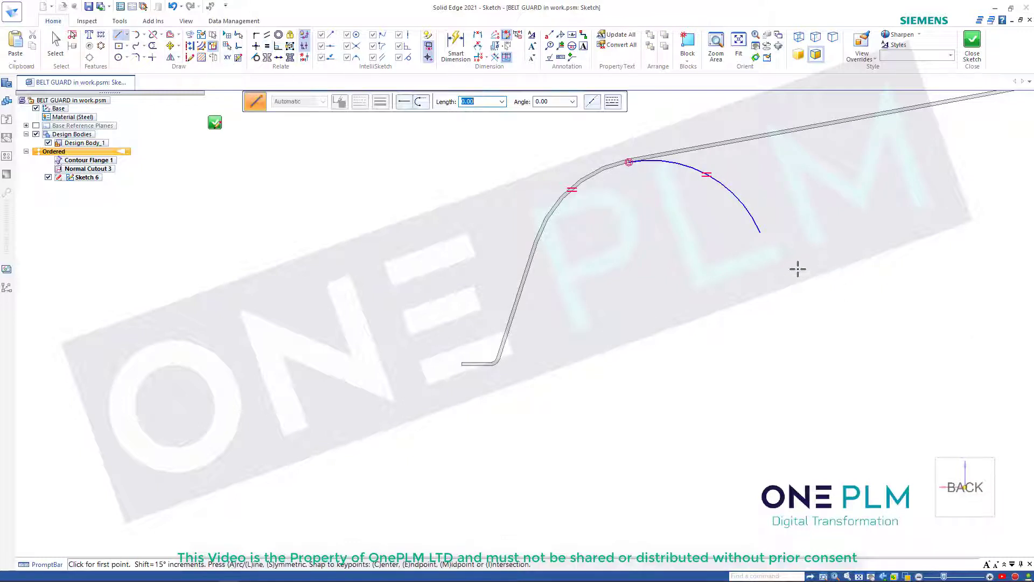
left_click(760, 233)
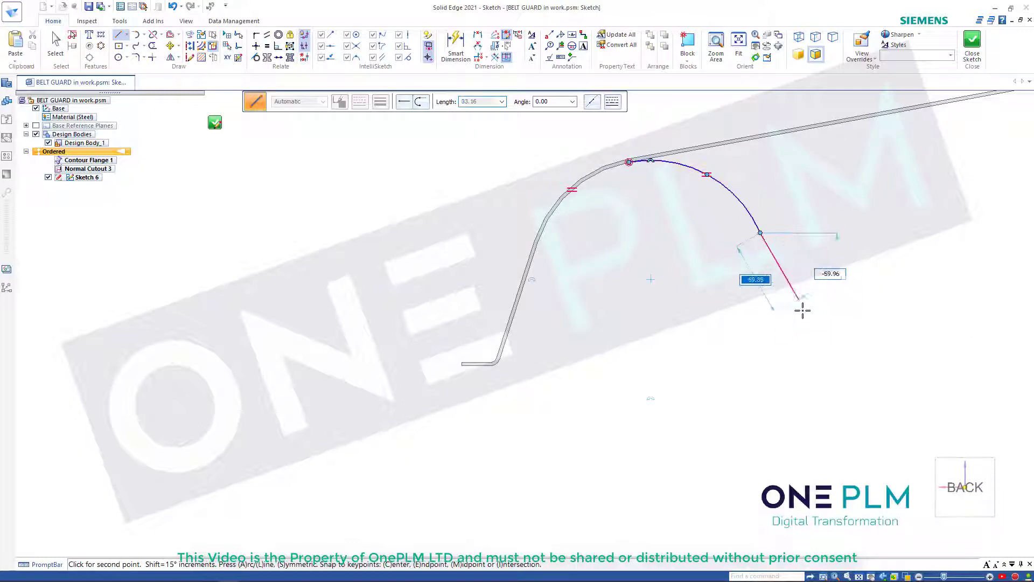
left_click(803, 339)
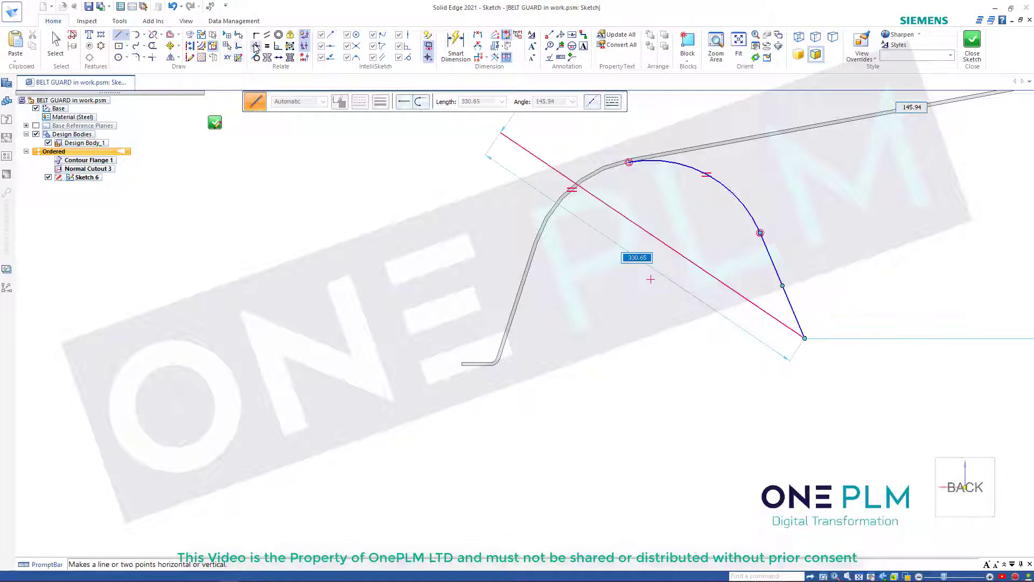
key("Escape")
left_click(771, 263)
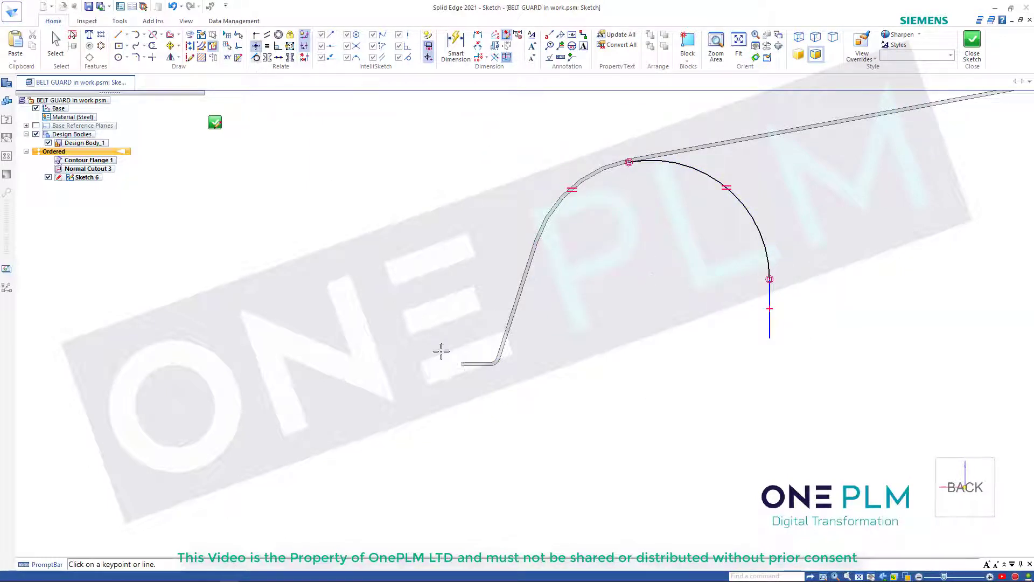
Align the vertical line's lower end horizontally with the bend at the guard's small bottom flange, and finish the sketch.
left_click(769, 339)
scroll(576, 301, "down", 4)
scroll(684, 260, "up", 5)
scroll(662, 281, "down", 1)
scroll(659, 281, "up", 1)
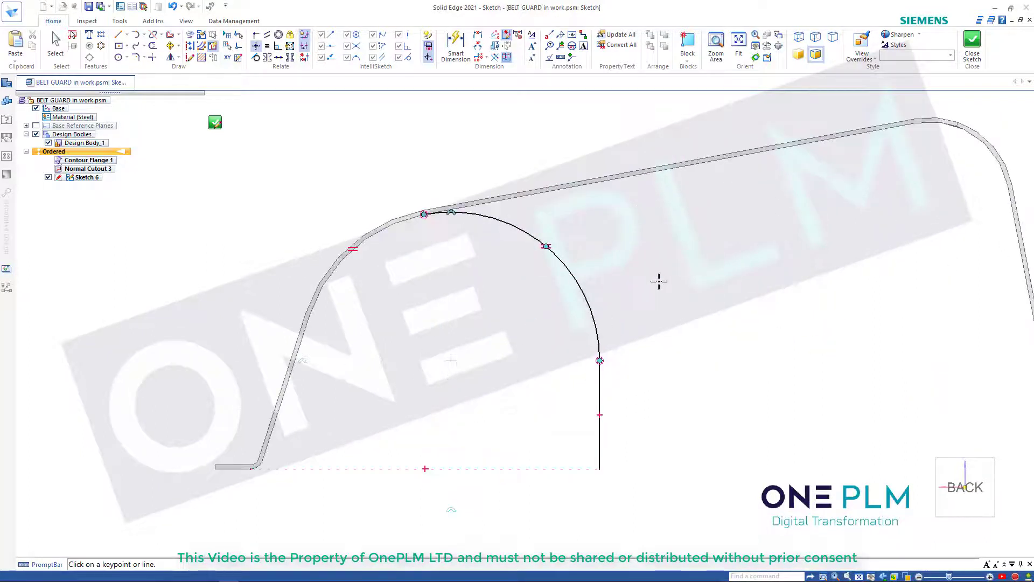
key("Escape")
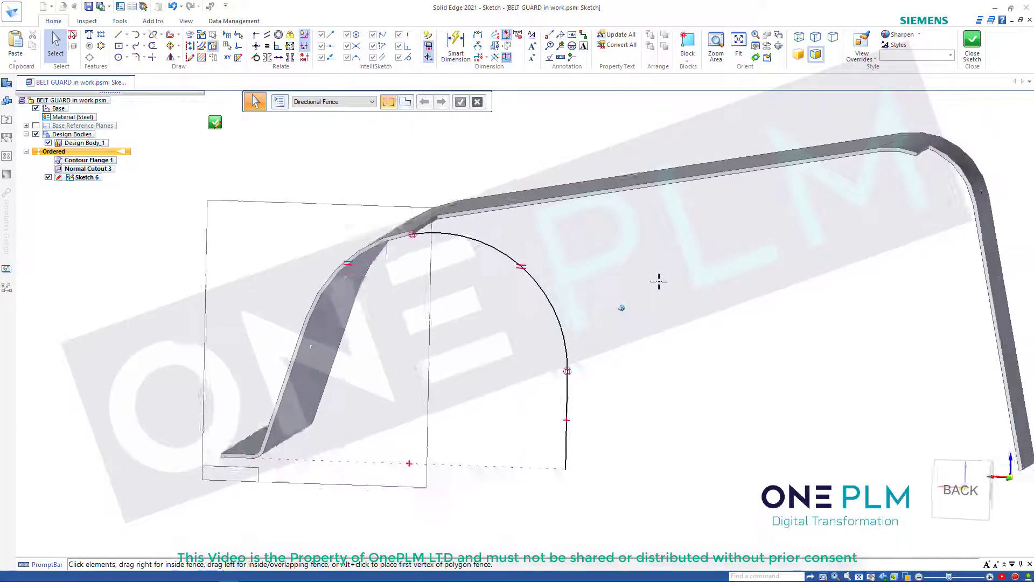
middle_click_drag(615, 307, 613, 295)
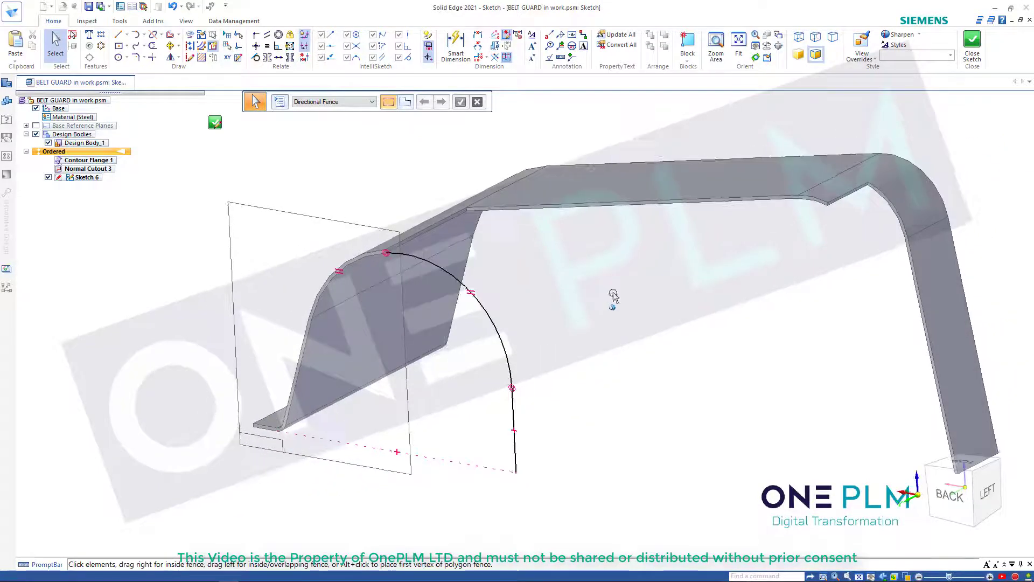
left_click(965, 45)
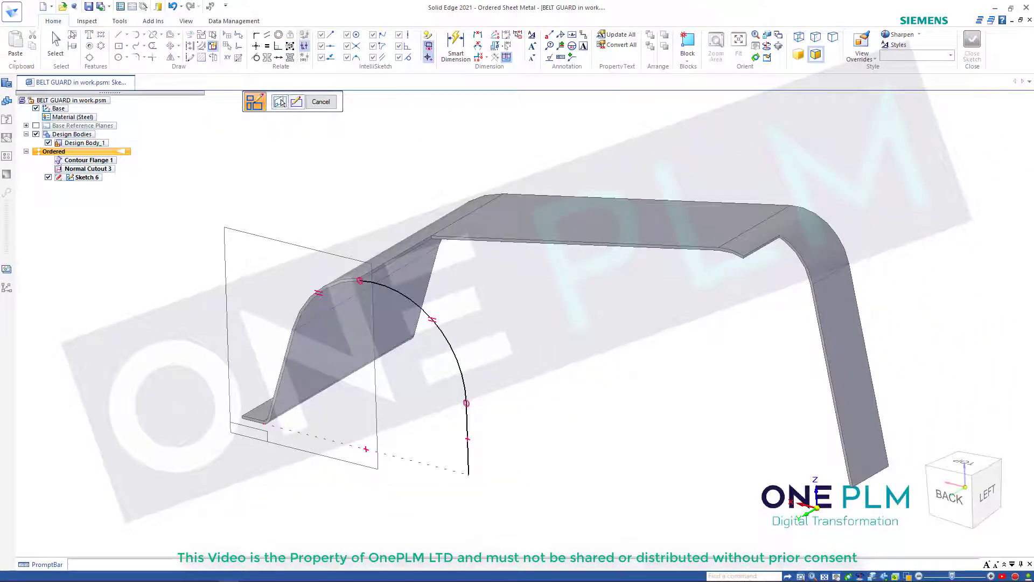
left_click(281, 102)
Create a contour flange from the arc-and-line sketch chain, extending it to the cutout's corner on the guard.
left_click(300, 43)
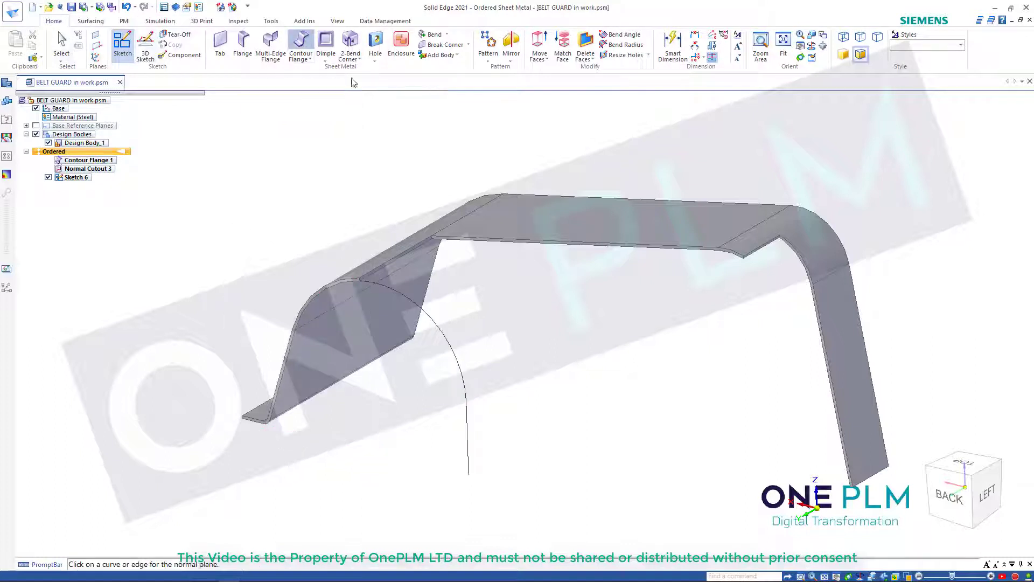
left_click(422, 102)
left_click(426, 113)
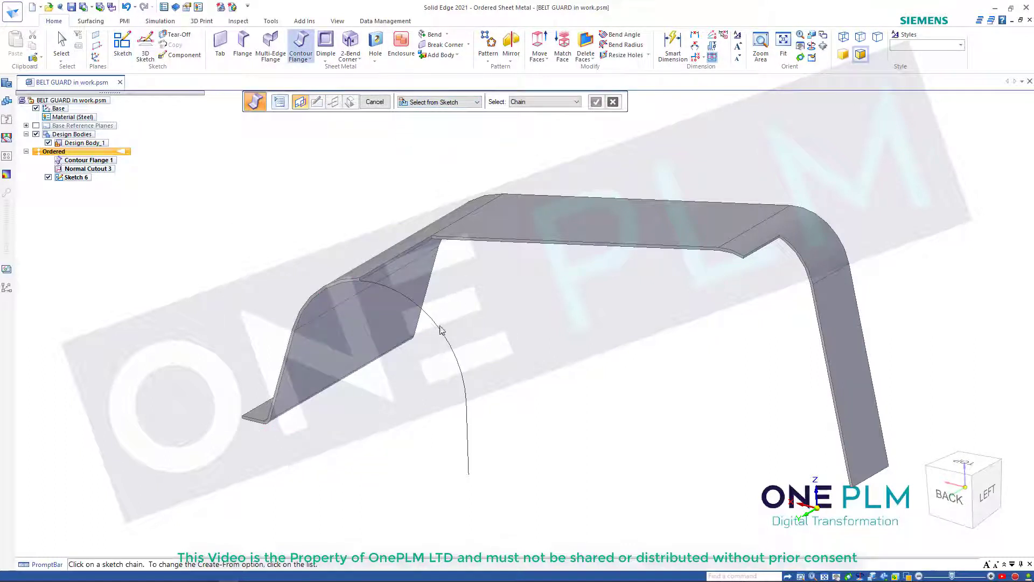
left_click(455, 349)
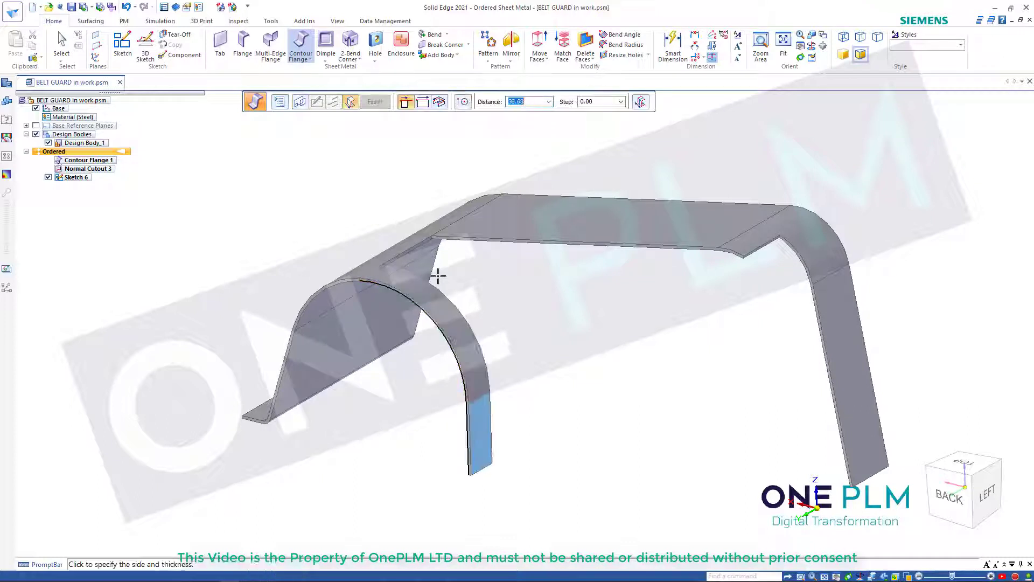
left_click(428, 232)
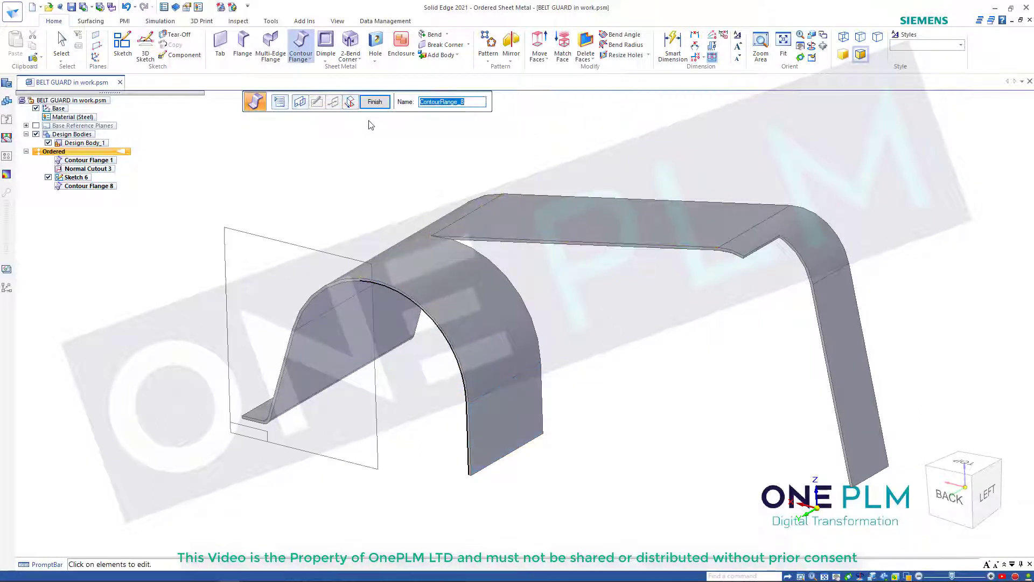
left_click(377, 102)
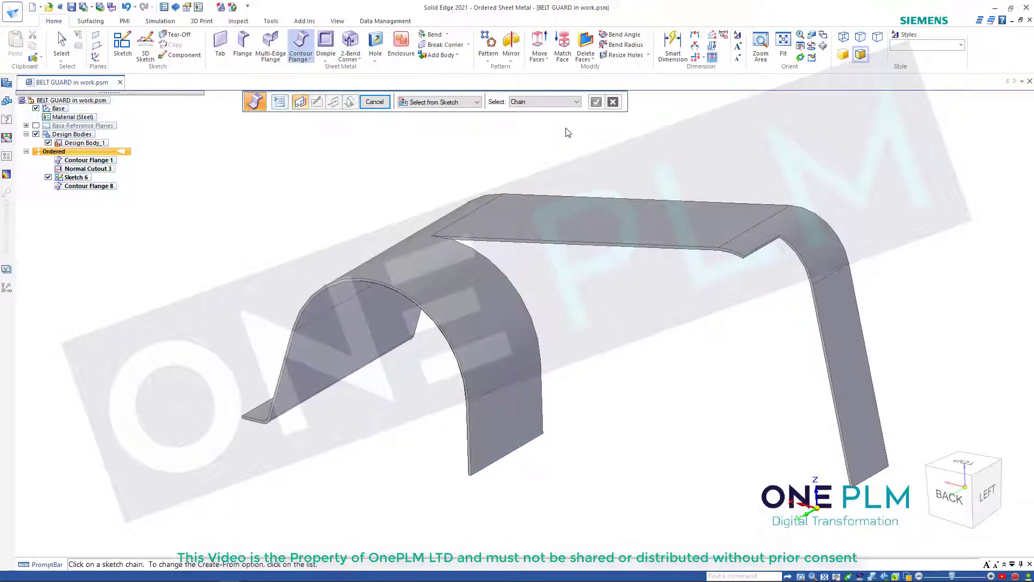
left_click(382, 102)
Try to flatten the part with the small bottom flange as the upward face and its short edge as reference.
left_click(271, 21)
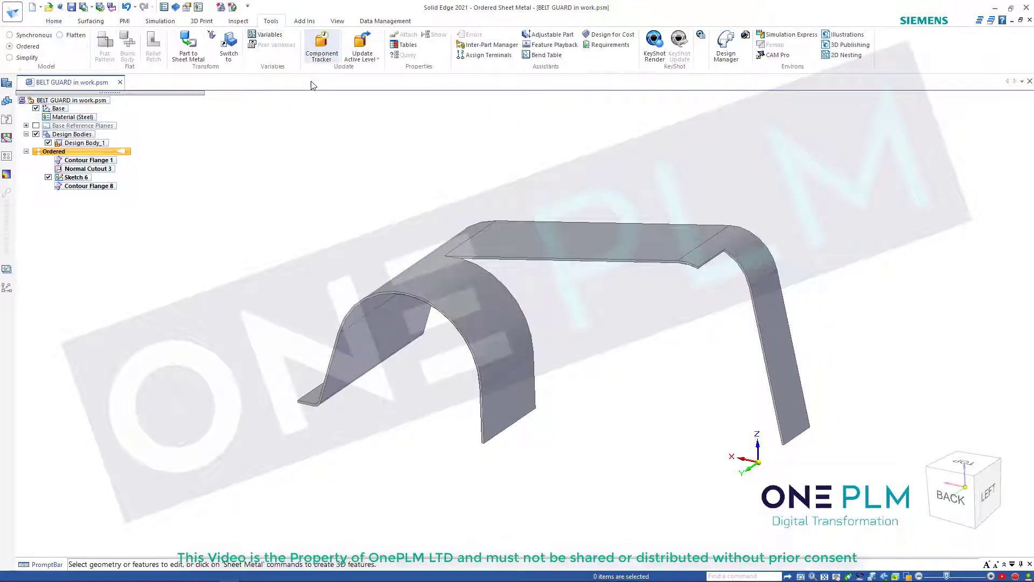
left_click(72, 35)
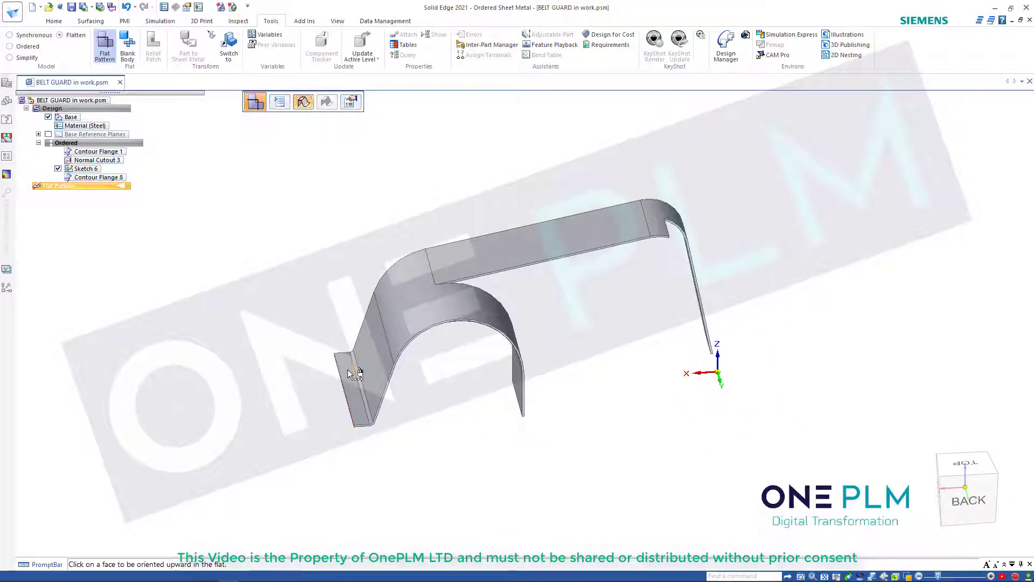
left_click(349, 373)
left_click(346, 354)
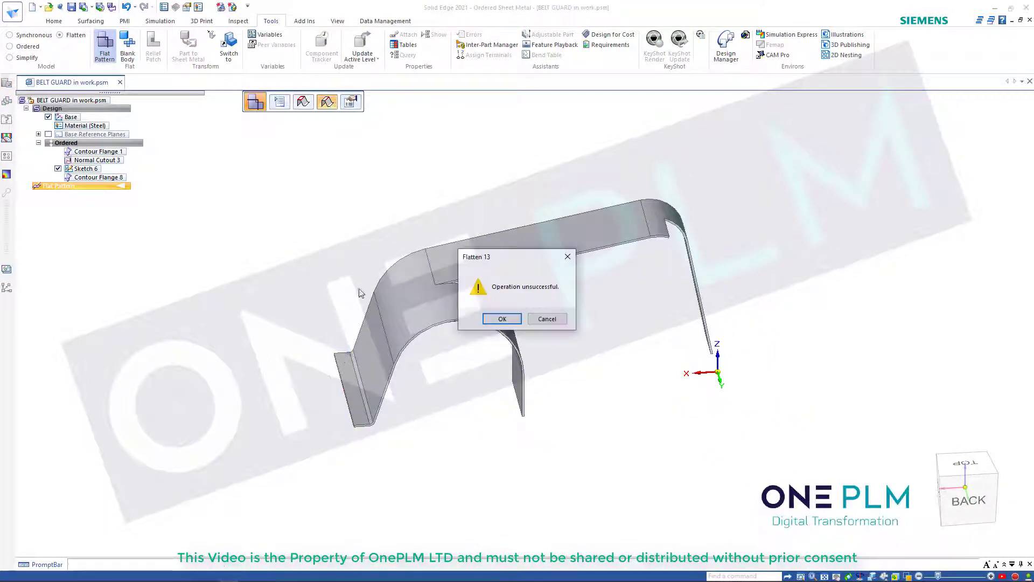
left_click(502, 319)
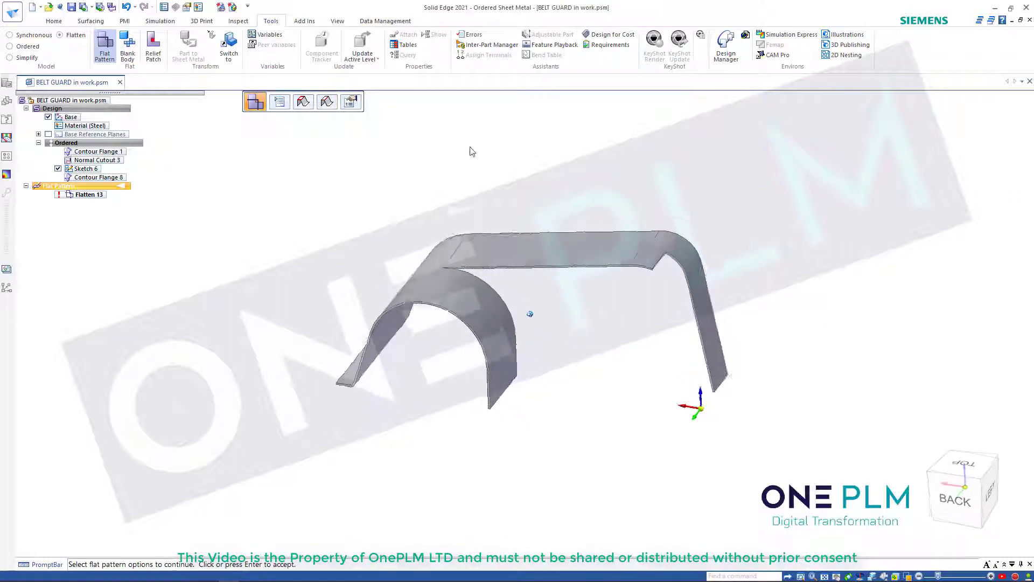
key("Escape")
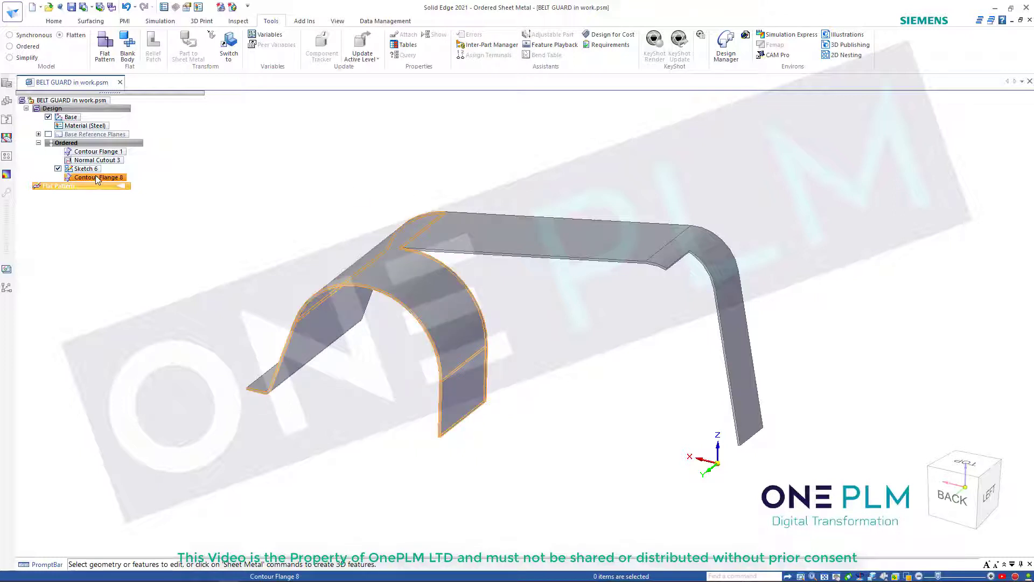
Return to the ordered model and delete the contour flange made from the arc-and-line sketch.
left_click(26, 46)
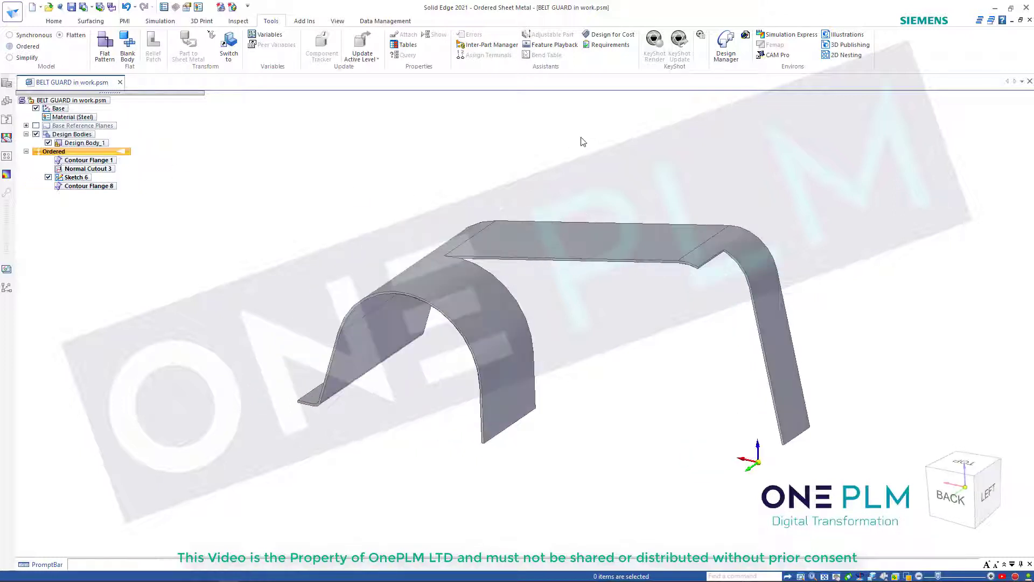
left_click(86, 186)
key("Delete")
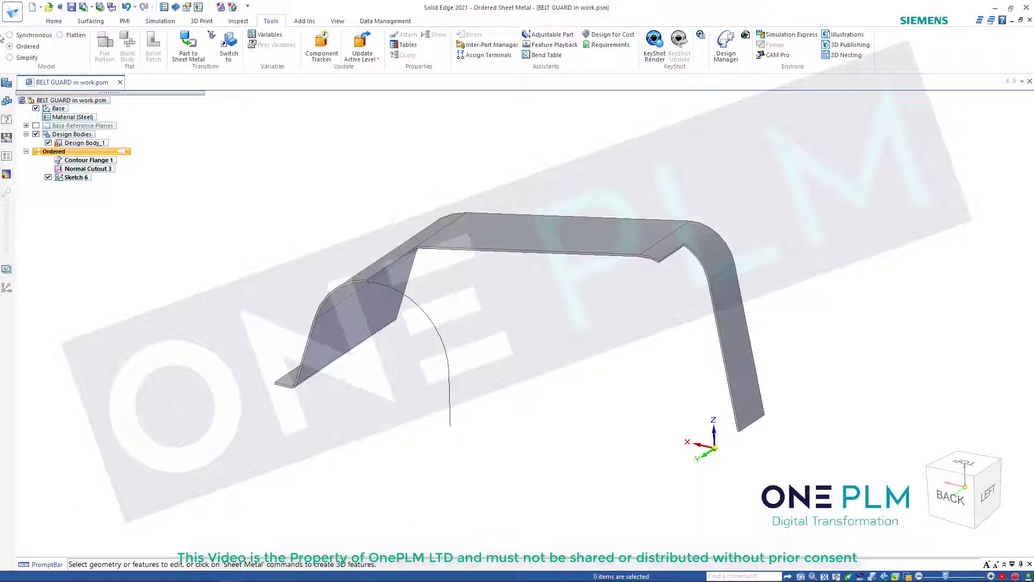
Add a new sheet metal body named Design Body_2 to the model.
left_click(53, 21)
left_click(441, 55)
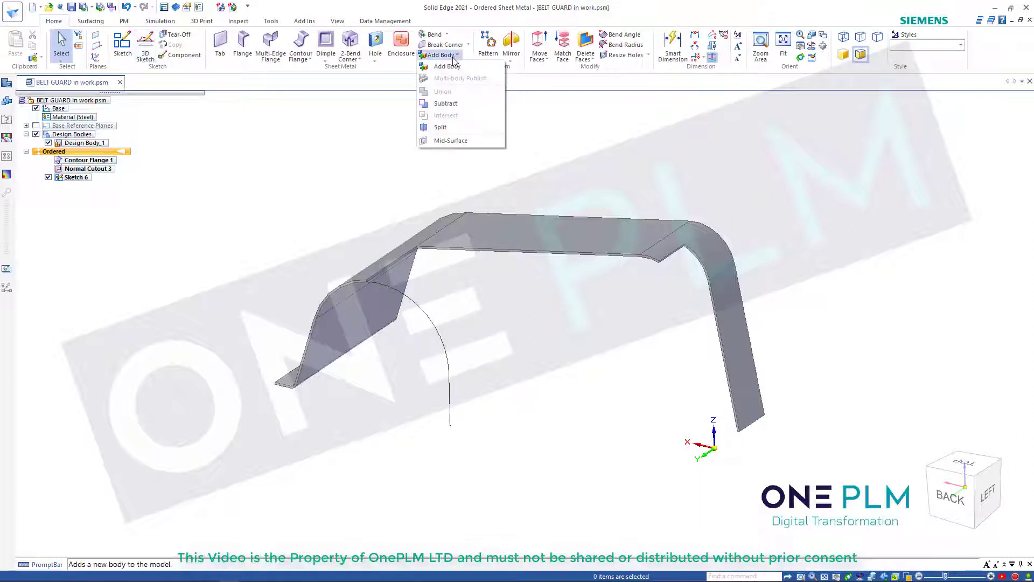
left_click(447, 66)
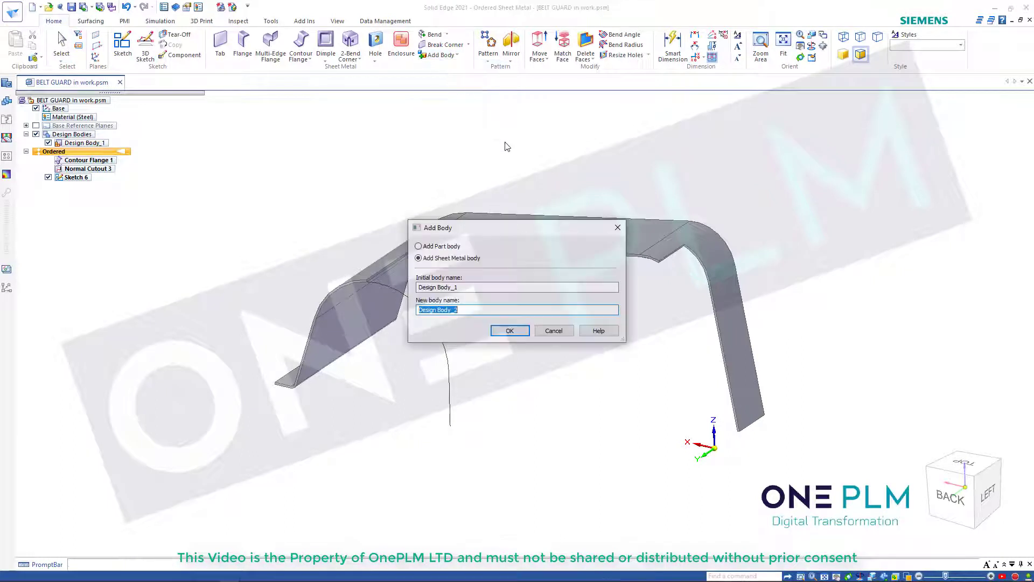
left_click(510, 330)
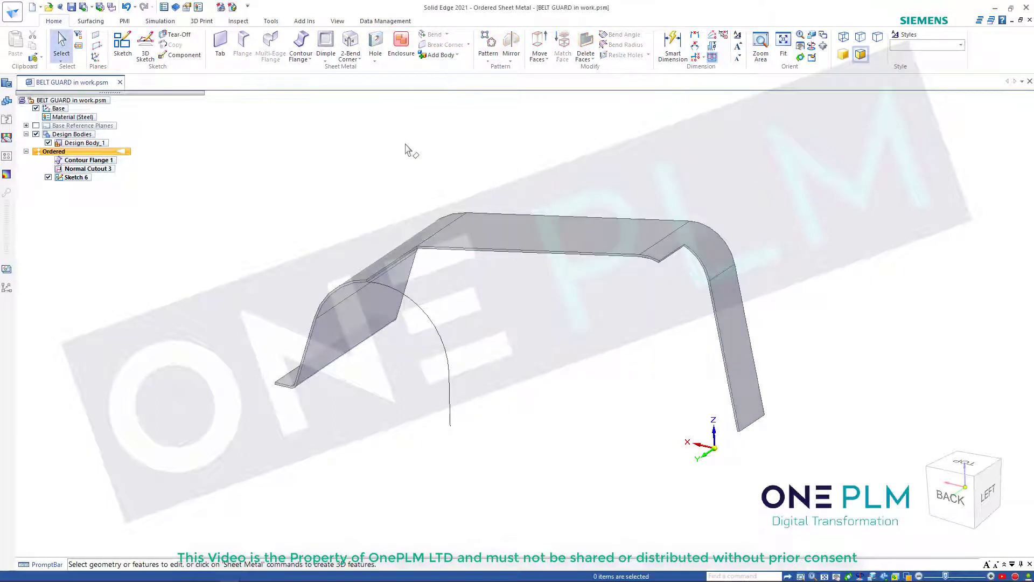
Create a contour flange in the new body from the sketch chain, thickened outward and extended 125 to the cutout's corner vertex.
left_click(300, 49)
left_click(429, 104)
left_click(425, 118)
left_click(413, 302)
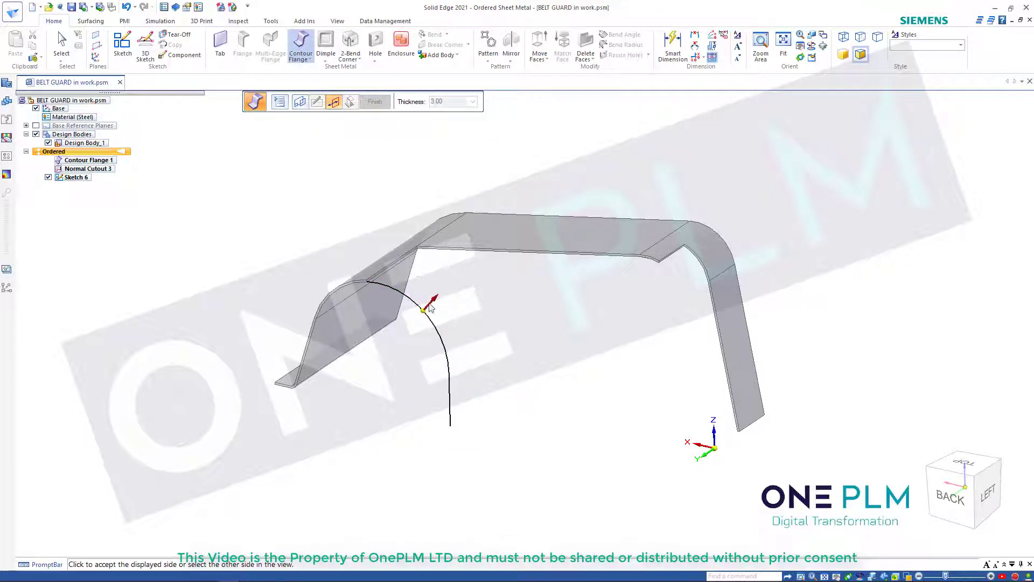
left_click(476, 276)
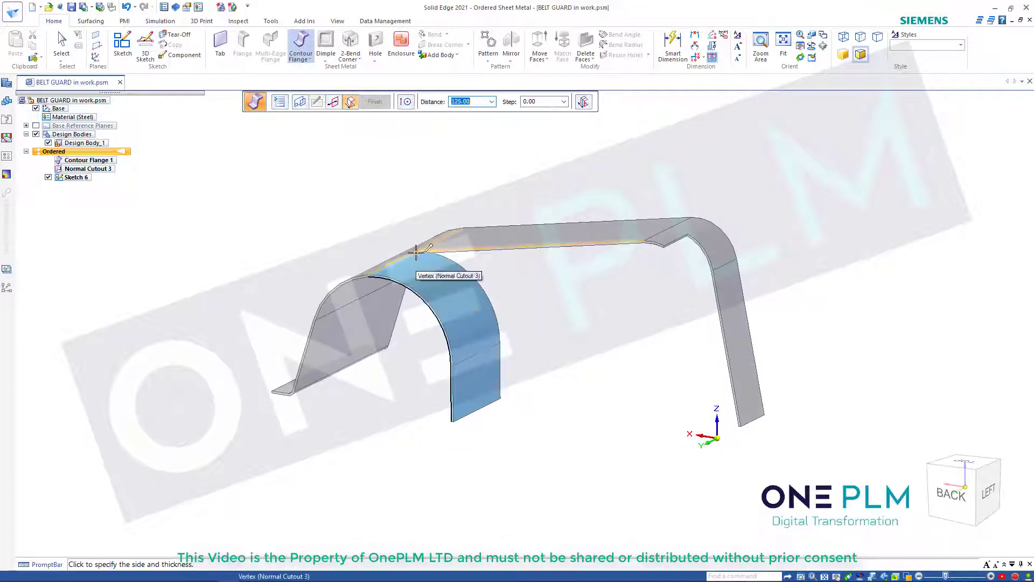
left_click(418, 251)
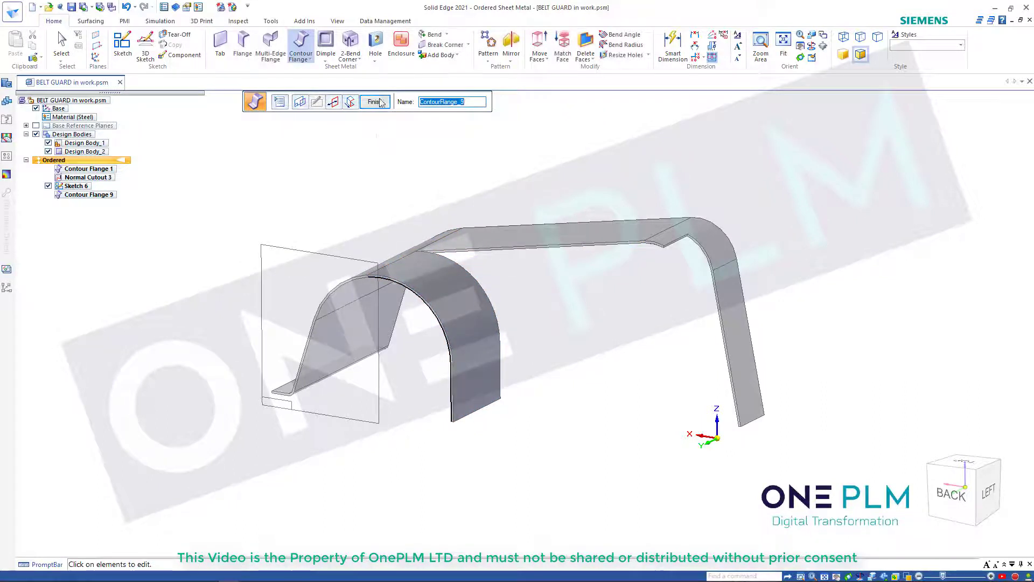
left_click(375, 102)
Unite the original guard body with the new contour flange body using the Union command.
middle_click_drag(500, 164, 464, 160)
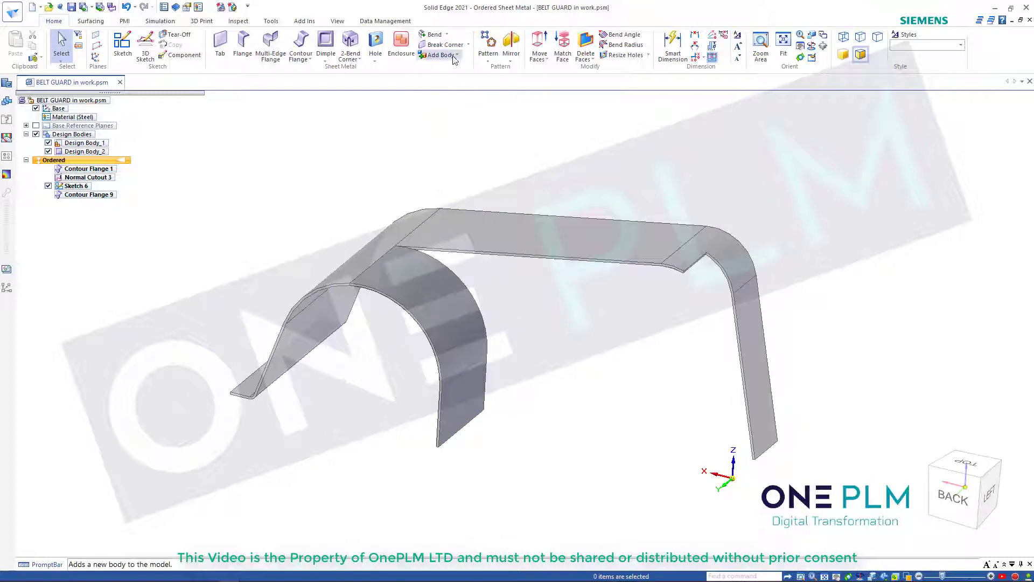
left_click(453, 55)
left_click(456, 93)
left_click(455, 232)
left_click(416, 278)
left_click(457, 224)
right_click(467, 157)
left_click(341, 101)
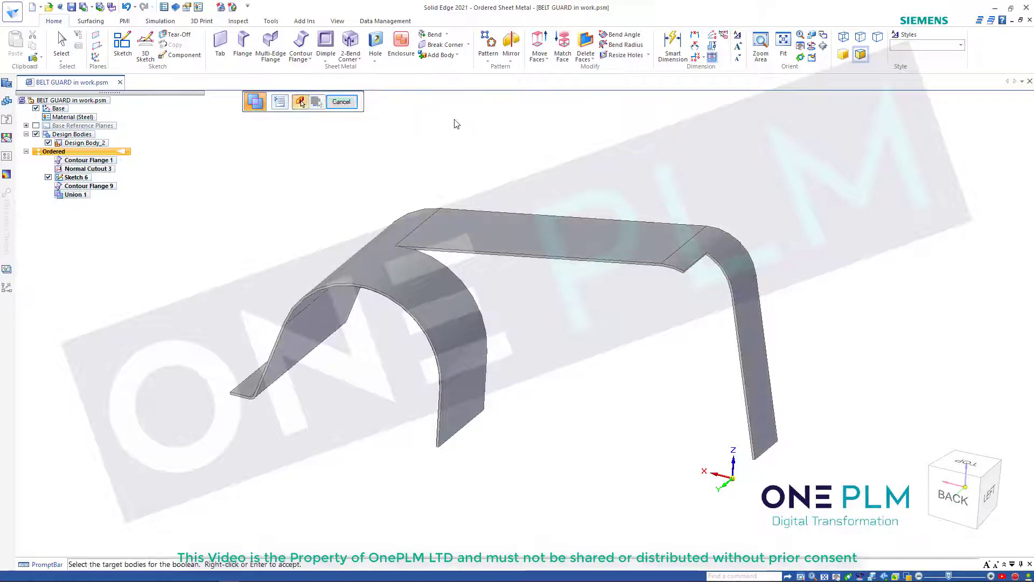
Try to create a flat pattern of the united belt guard using the end lip's face and edge as orientation.
scroll(501, 321, "down", 2)
left_click(271, 21)
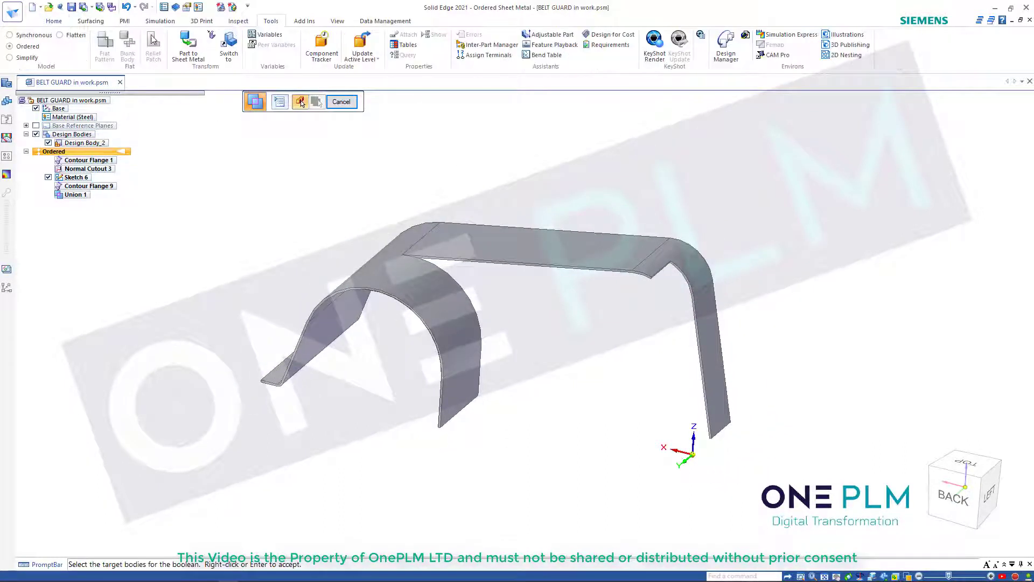
left_click(105, 47)
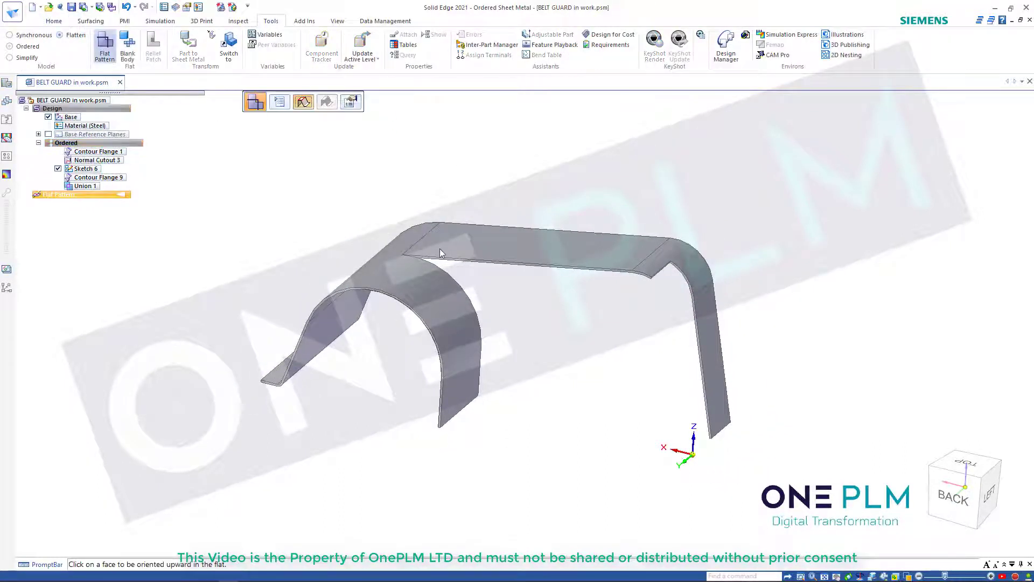
middle_click_drag(270, 377, 287, 375)
left_click(305, 392)
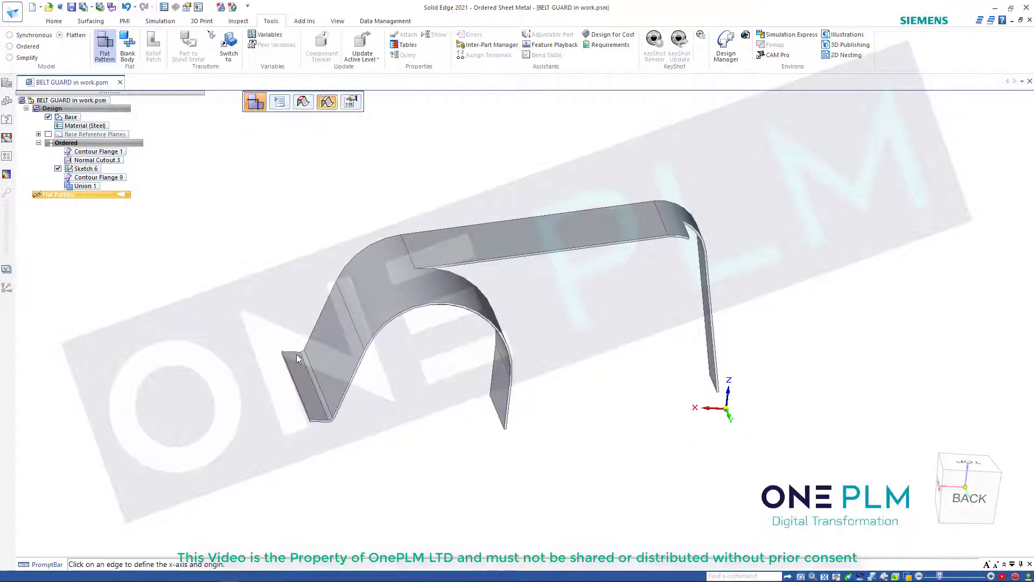
left_click(296, 354)
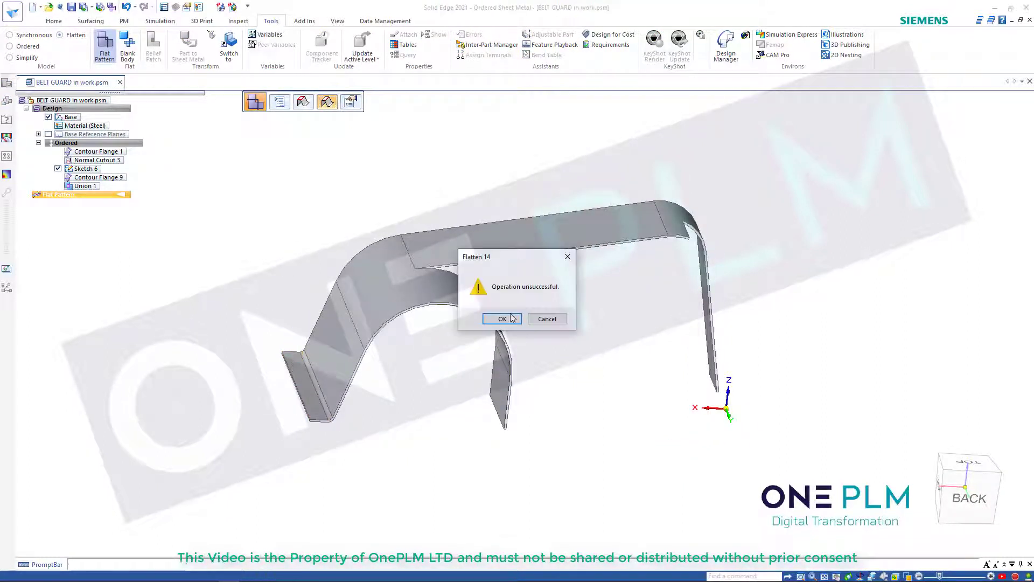
key("Return")
middle_click_drag(535, 189, 258, 205)
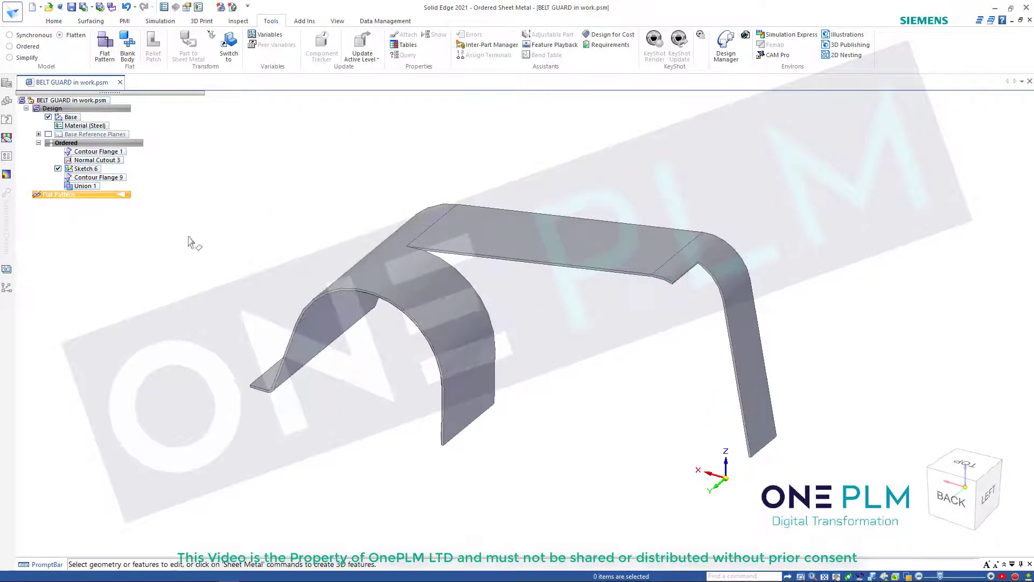
Return to the ordered model and delete the union, the sketch-based contour flange and the normal cutout.
left_click(28, 46)
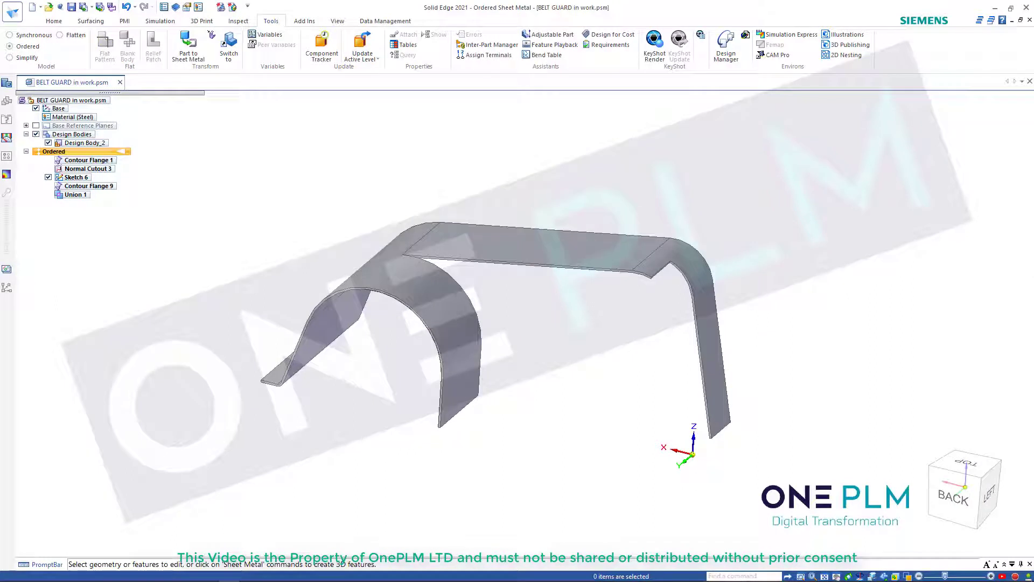
left_click(78, 197)
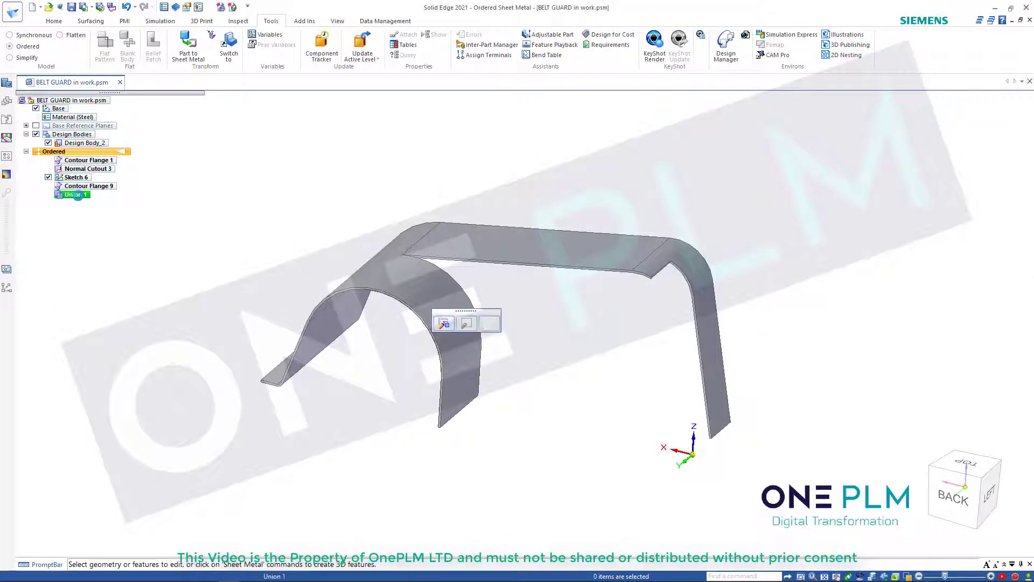
key("Delete")
left_click(86, 196)
key("Delete")
left_click(83, 169)
key("Delete")
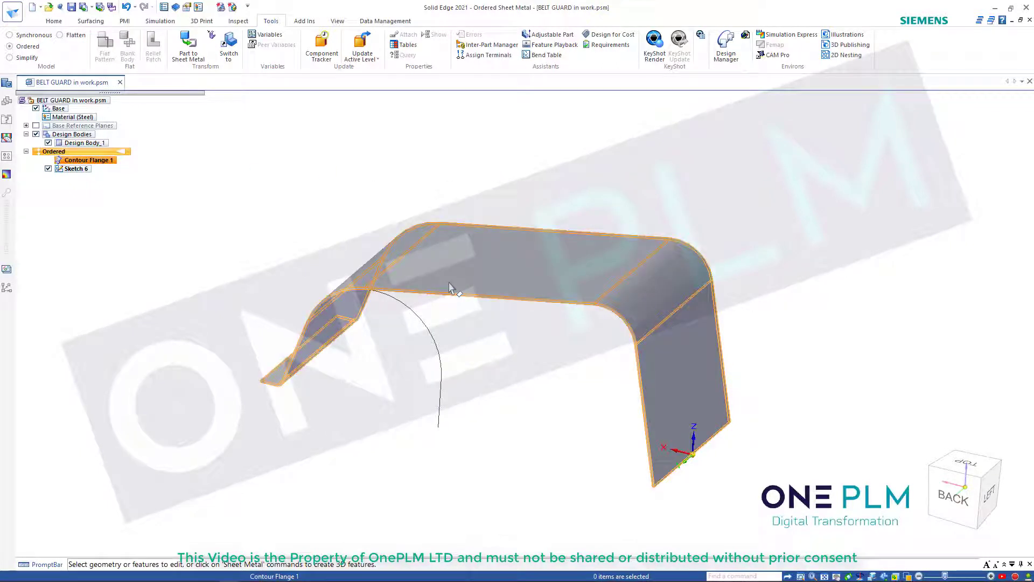
Change the base contour flange's extent from symmetric to one-sided, with a distance of 120 toward the back of the sketch plane.
left_click(92, 160)
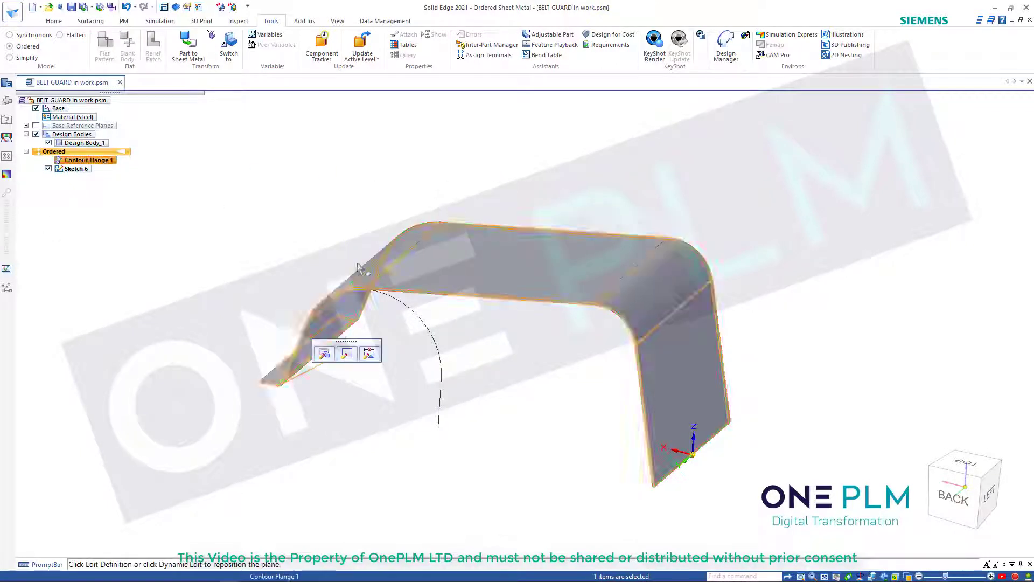
left_click(326, 353)
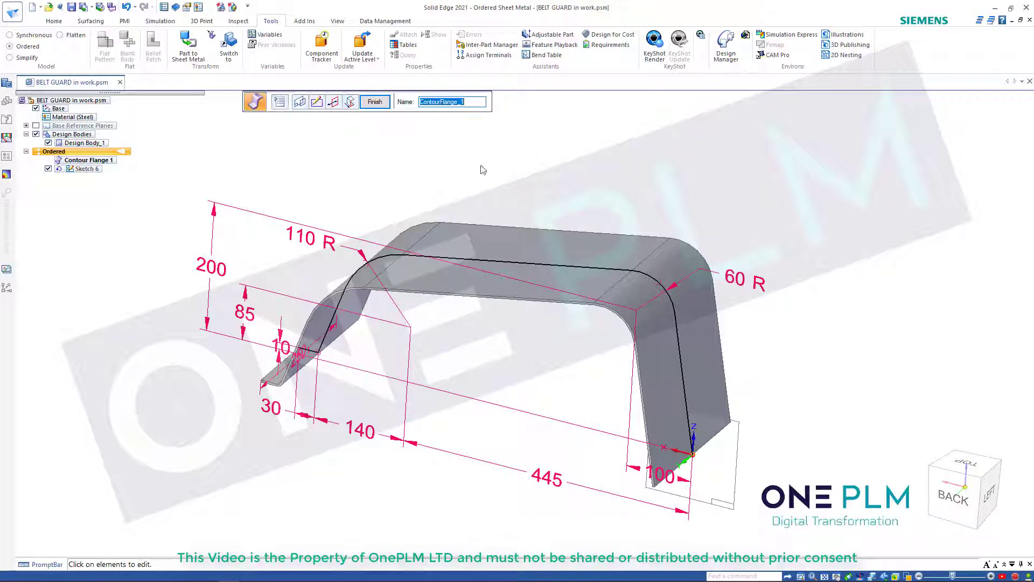
left_click(350, 102)
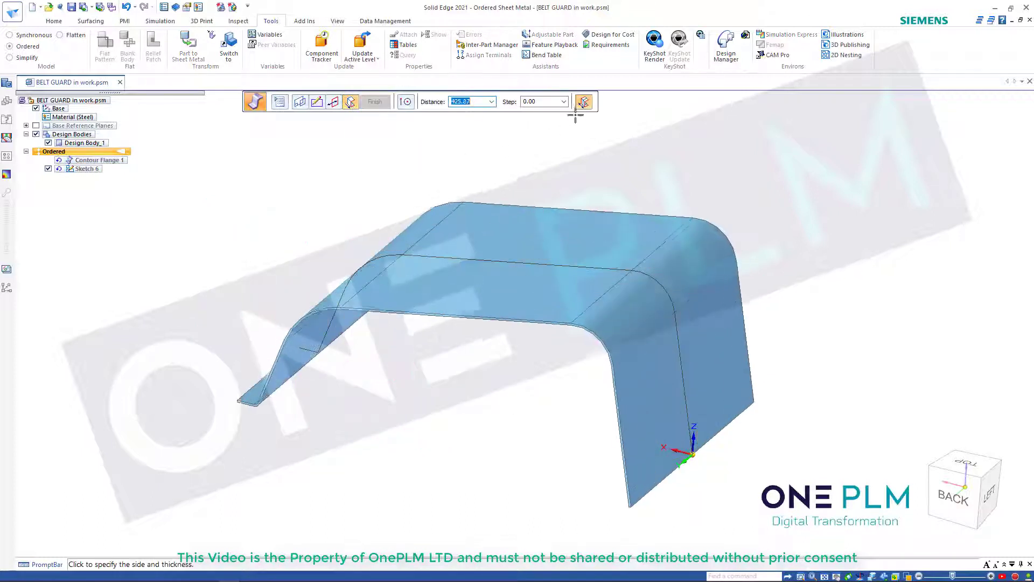
left_click(585, 103)
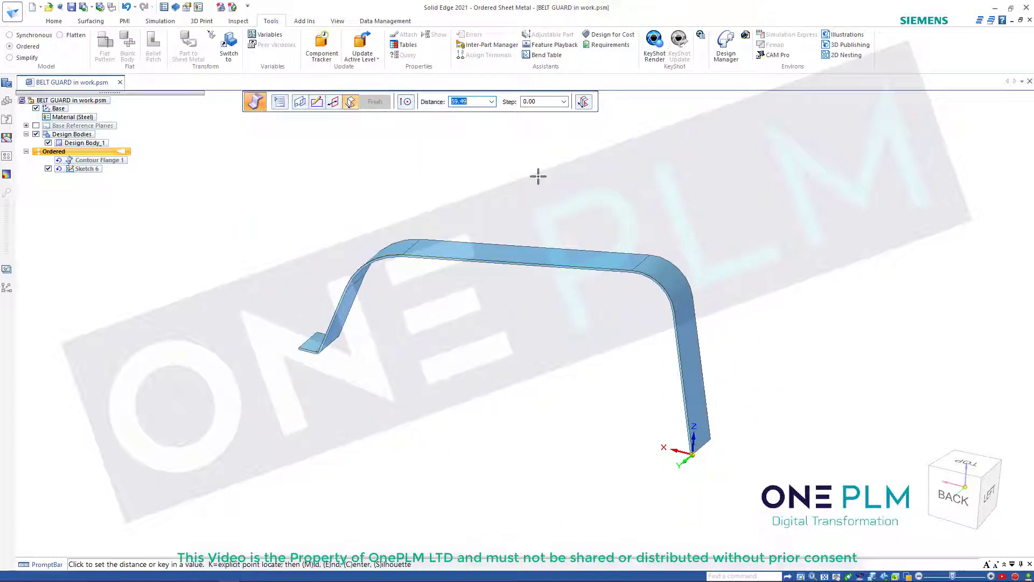
type("120")
key("Return")
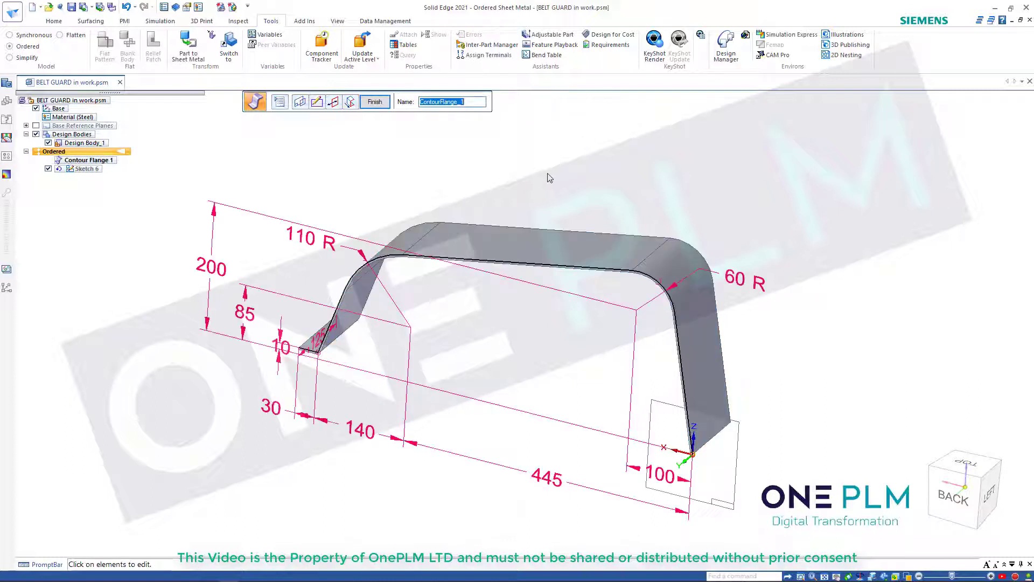
left_click(376, 102)
middle_click_drag(544, 167, 525, 143)
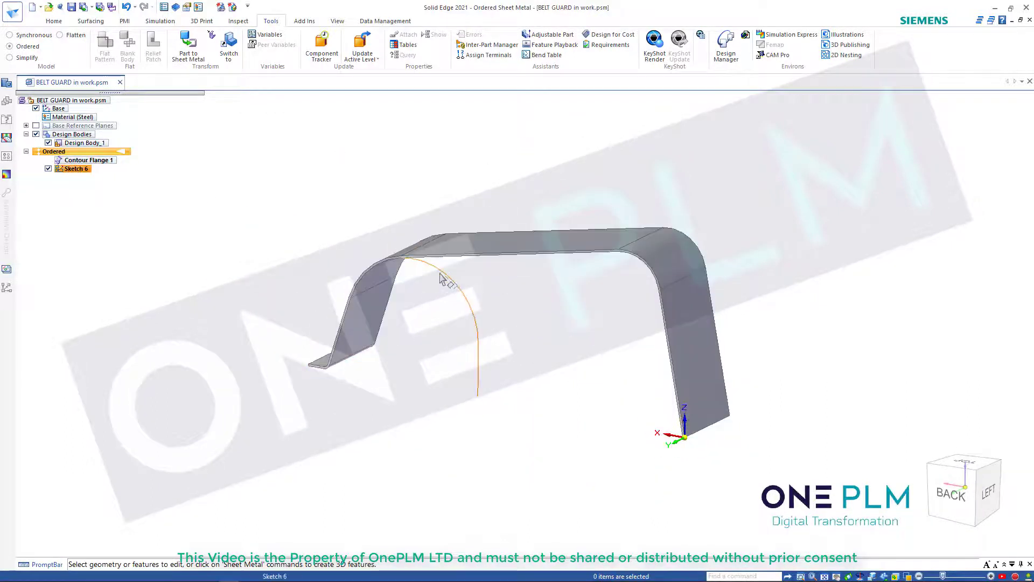
Edit the arc-and-line sketch and project the guard's inner arc, slanted wall, small bend and end lip edges into it.
left_click(71, 170)
left_click(465, 290)
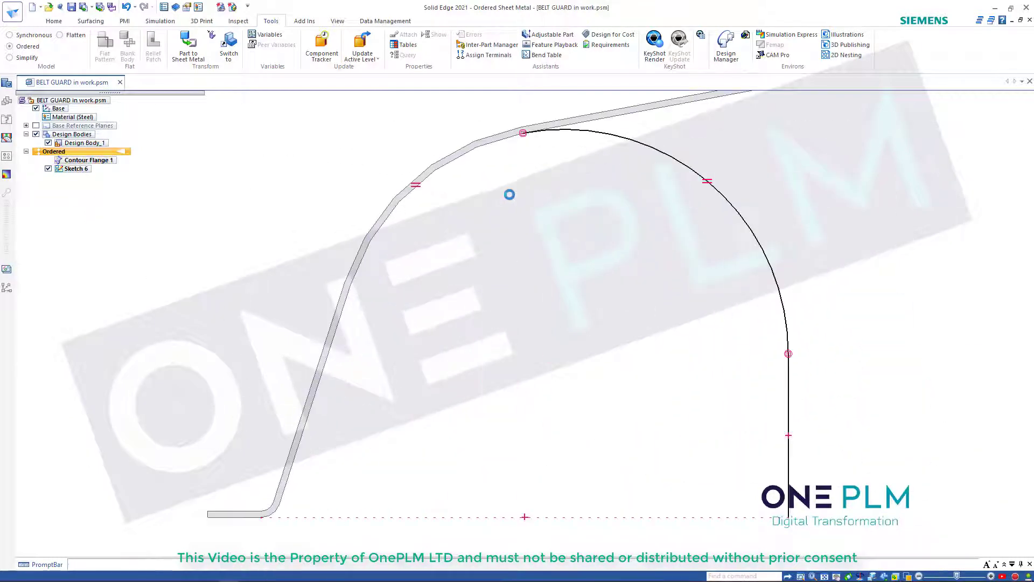
left_click(213, 46)
left_click(489, 351)
left_click(474, 149)
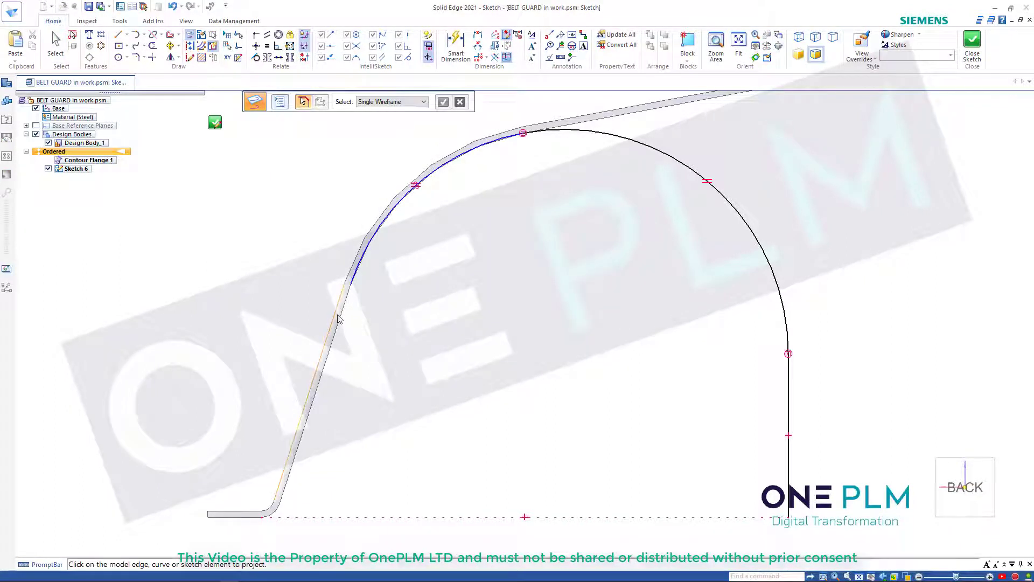
left_click(275, 519)
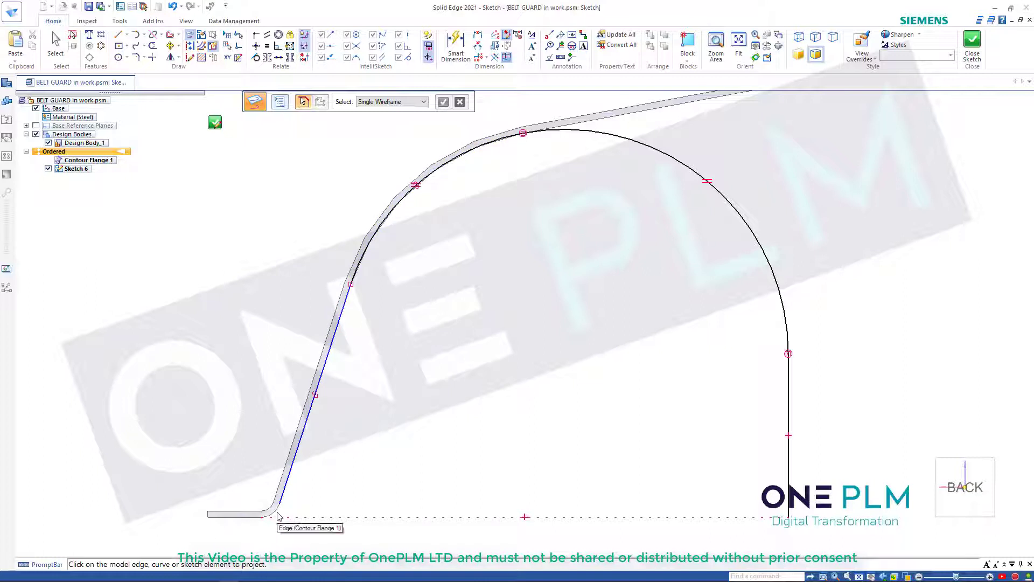
left_click(249, 519)
scroll(464, 361, "down", 5)
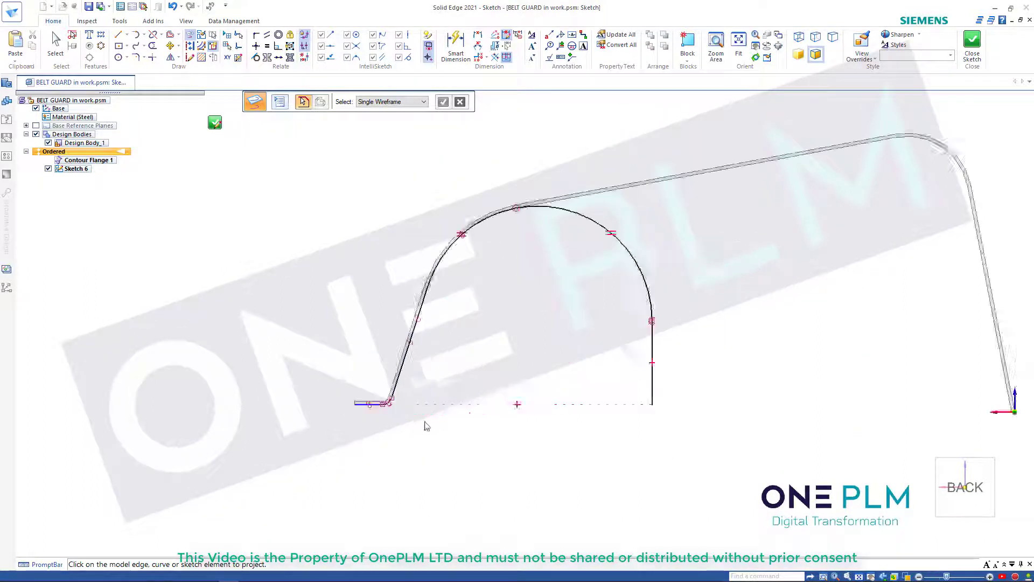
Connect the projected lip line's free end to the flange corner and close the sketch.
scroll(379, 405, "up", 6)
left_click(256, 35)
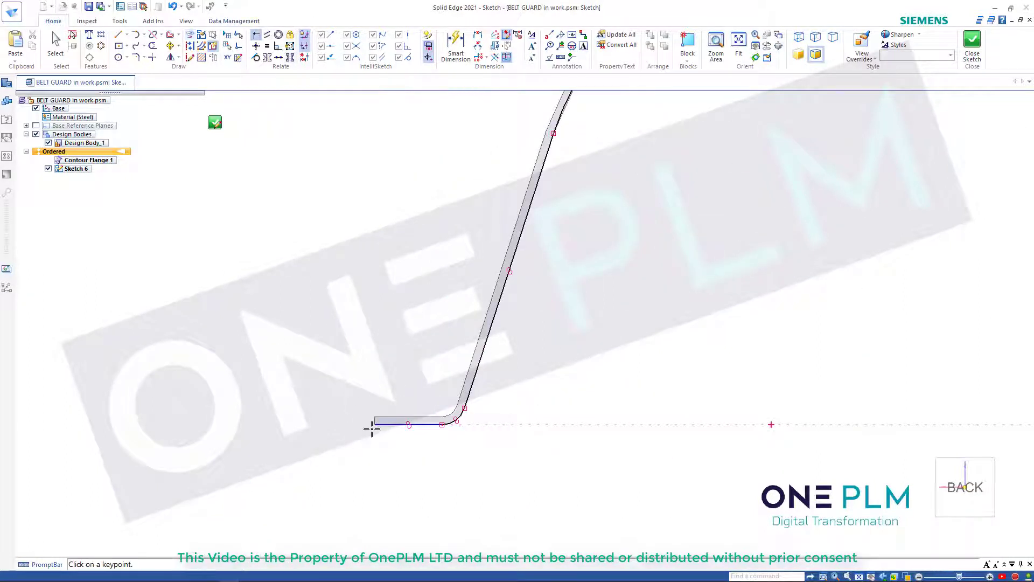
left_click(375, 424)
scroll(377, 430, "up", 3)
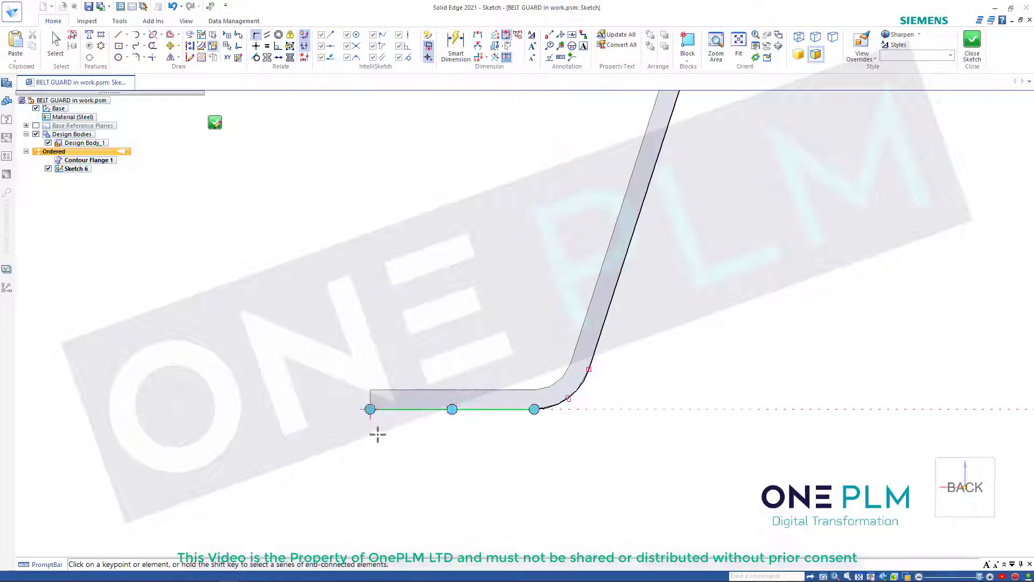
left_click(371, 409)
scroll(388, 425, "down", 4)
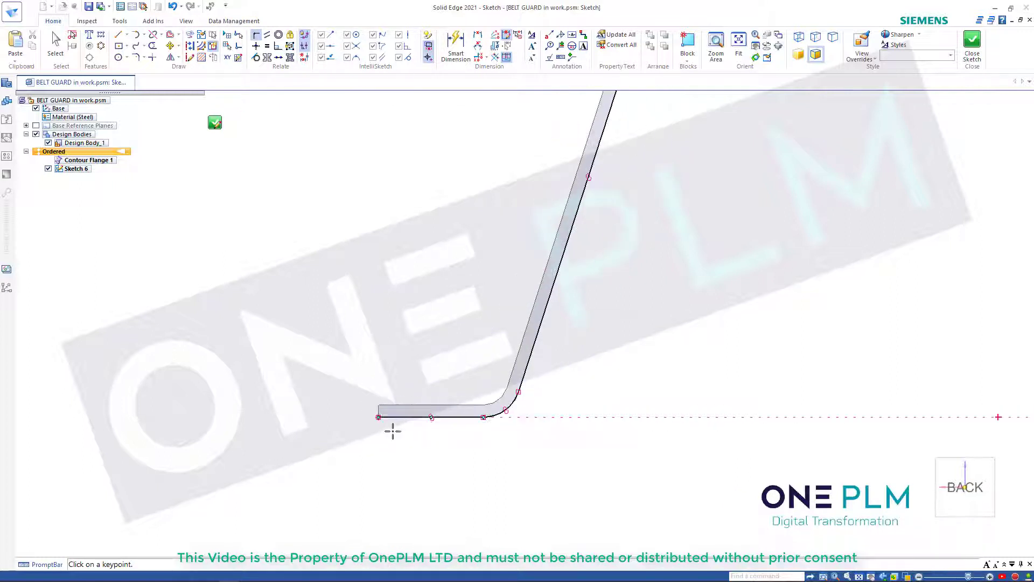
key("Escape")
scroll(492, 362, "down", 2)
middle_click_drag(559, 354, 556, 359)
scroll(557, 356, "up", 1)
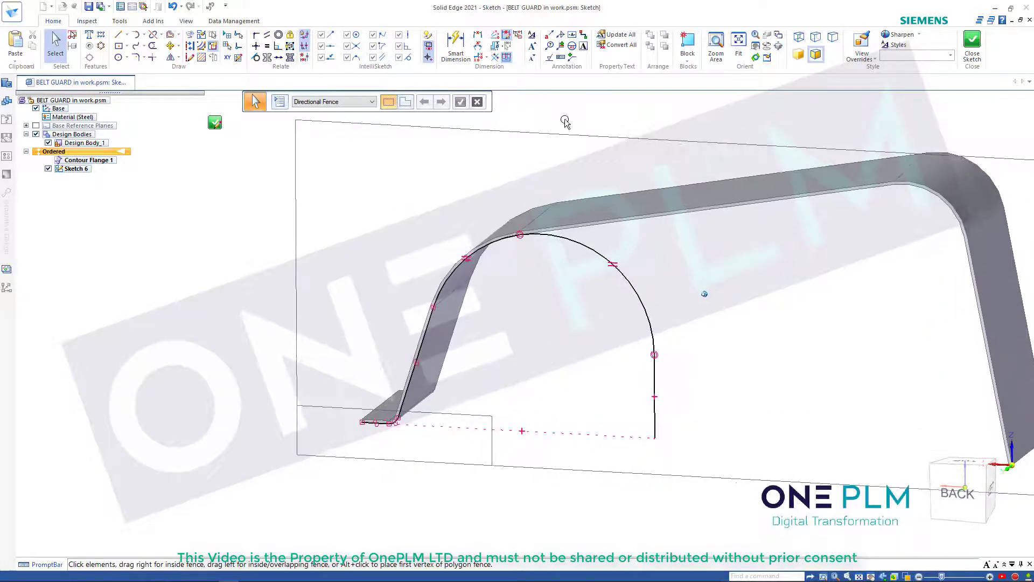
left_click(972, 41)
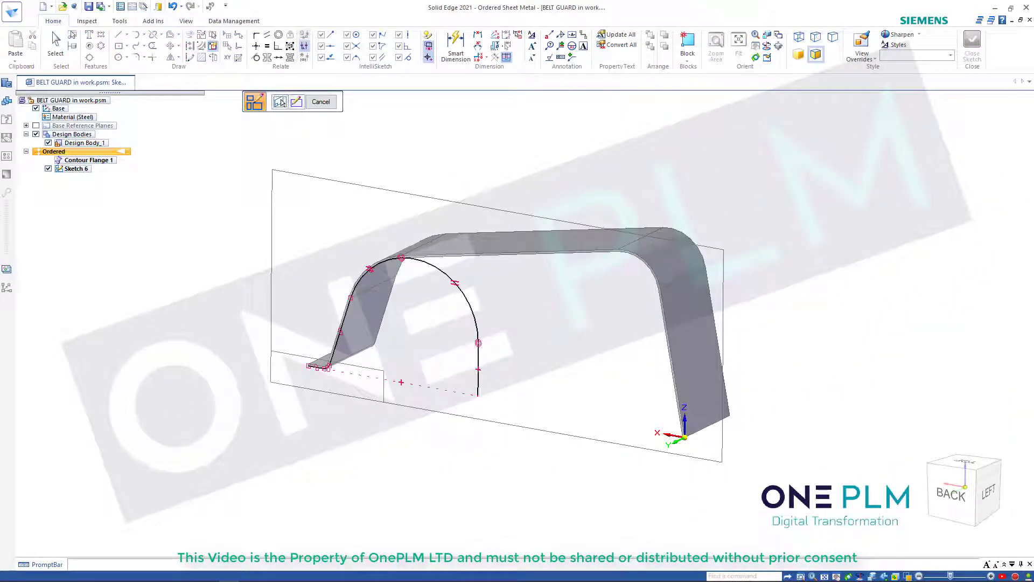
left_click(321, 103)
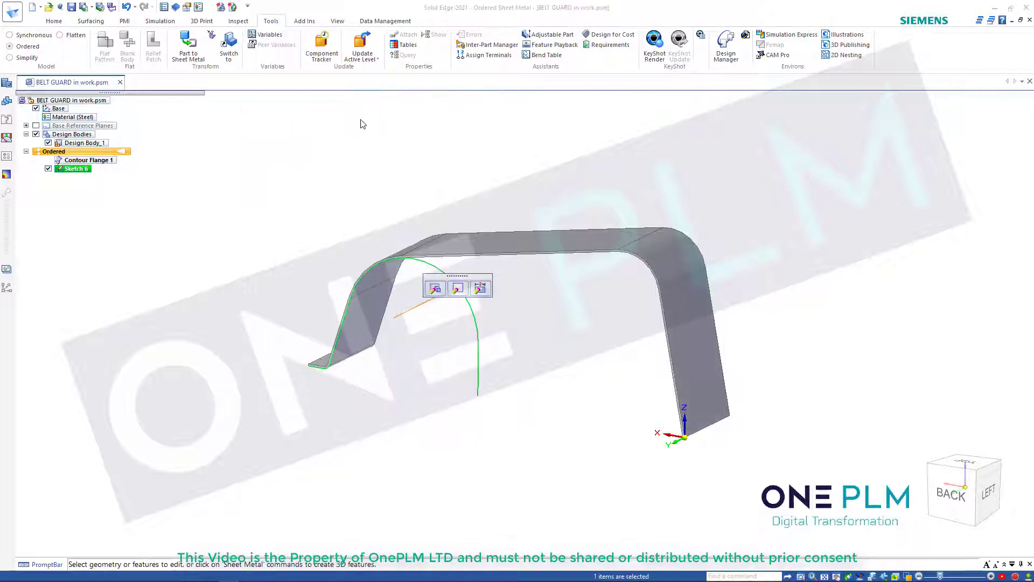
right_click(362, 124)
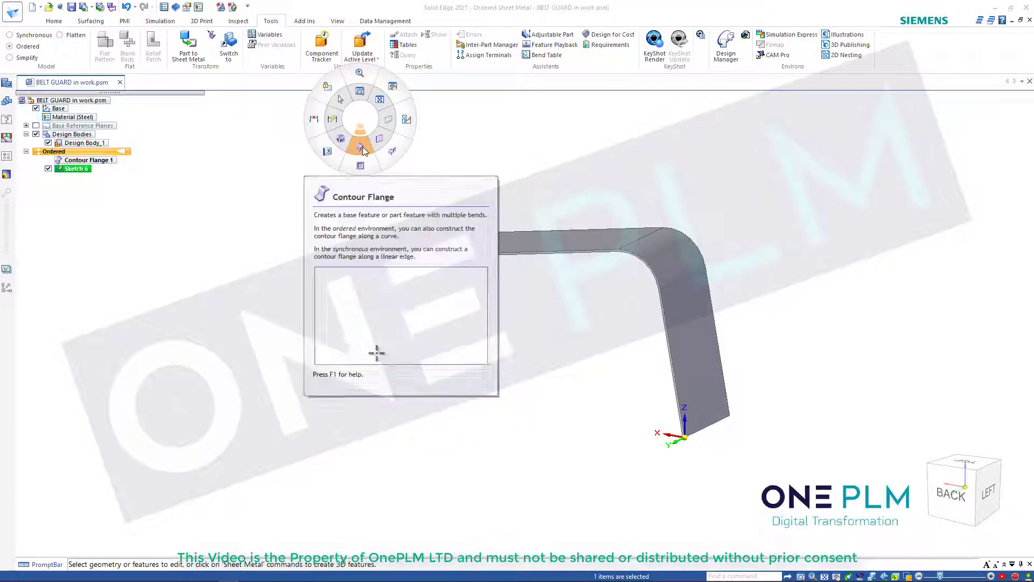
left_click(390, 146)
left_click(436, 302)
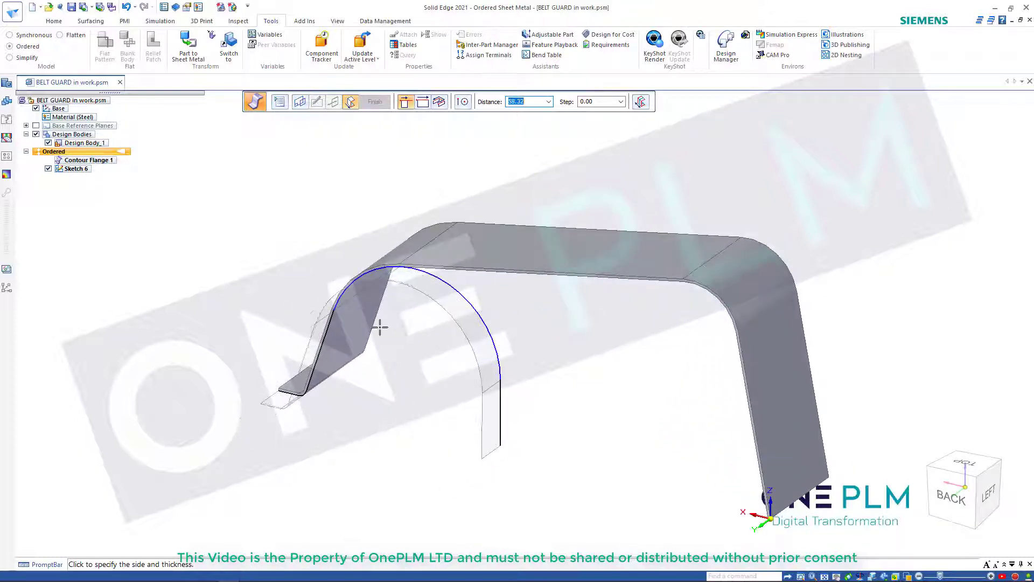
key("Escape")
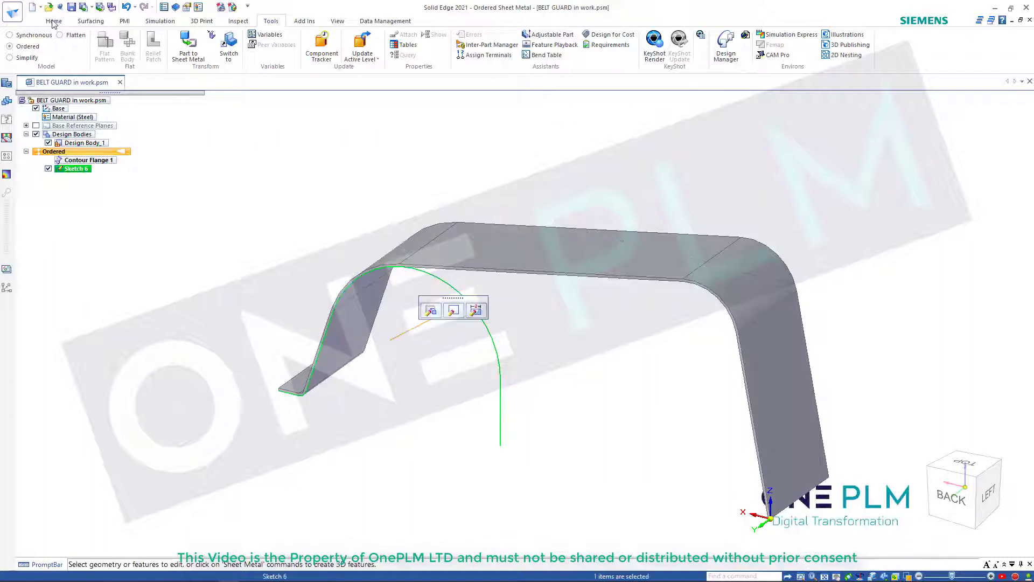
Add a second sheet metal body to the model.
left_click(54, 21)
left_click(431, 56)
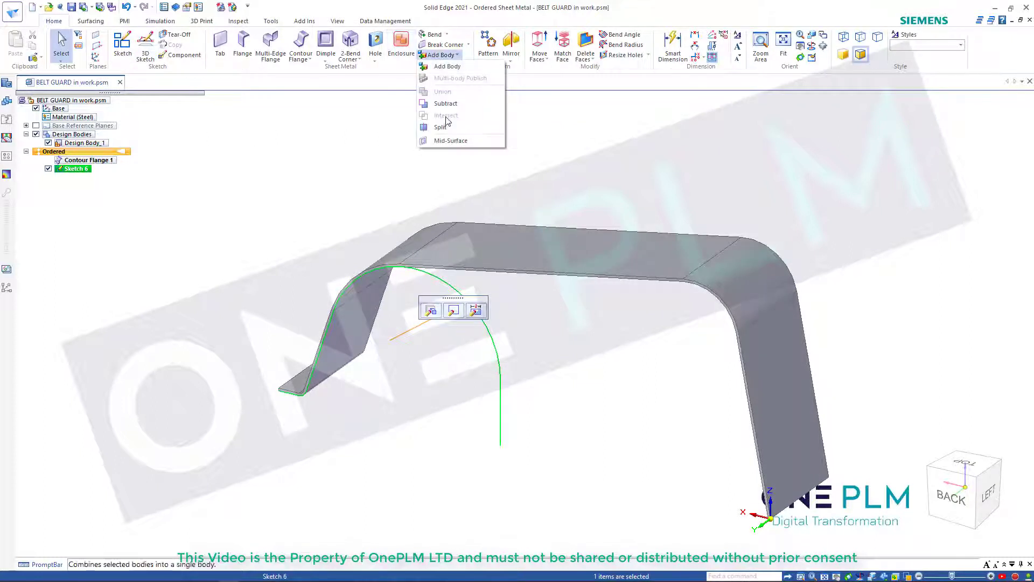
left_click(449, 74)
left_click(512, 336)
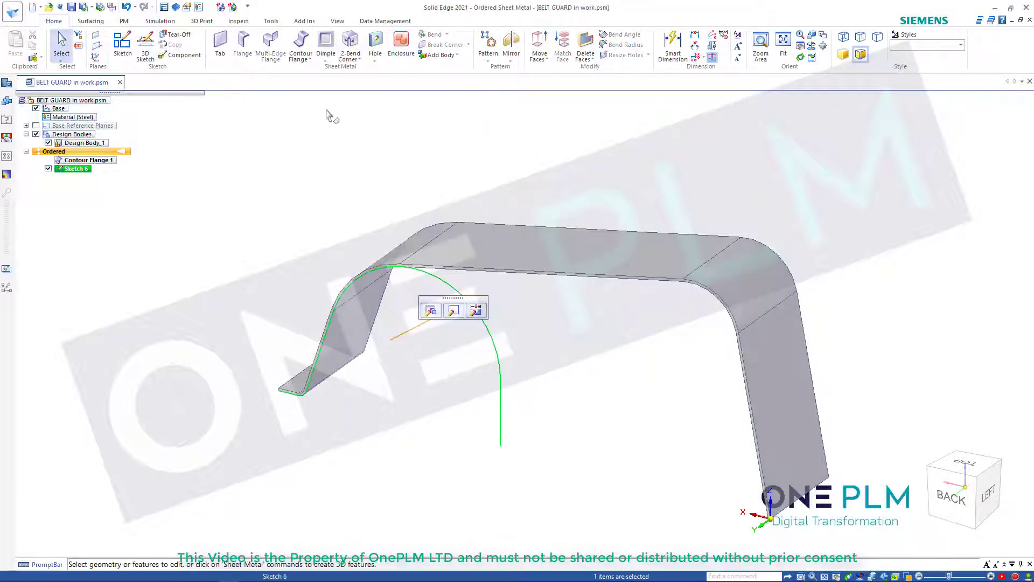
Create a contour flange in the new body from the extended sketch chain, thickened outward and extended 125 away from the guard.
left_click(301, 43)
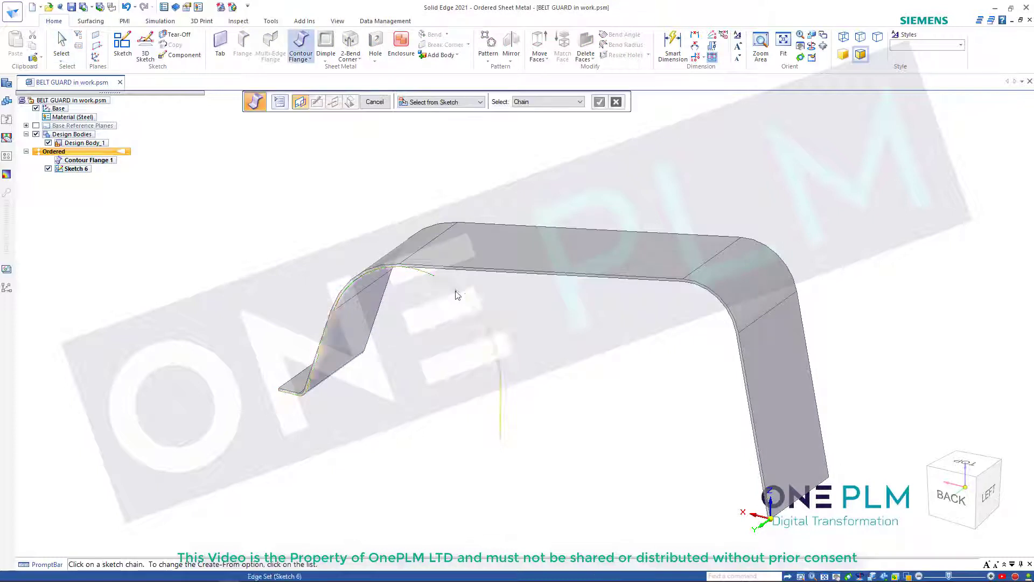
left_click(444, 305)
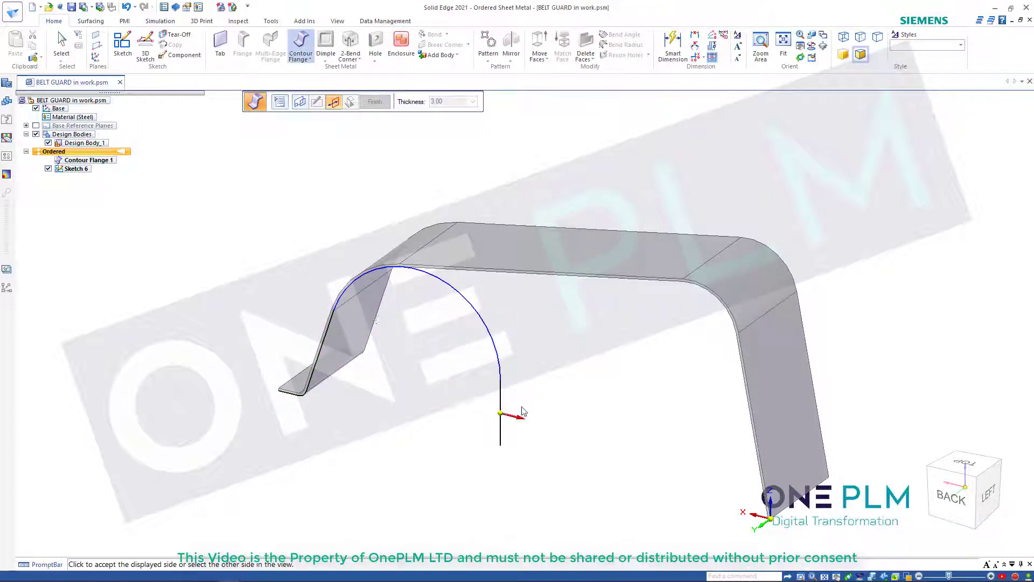
left_click(536, 420)
type("125")
key("Return")
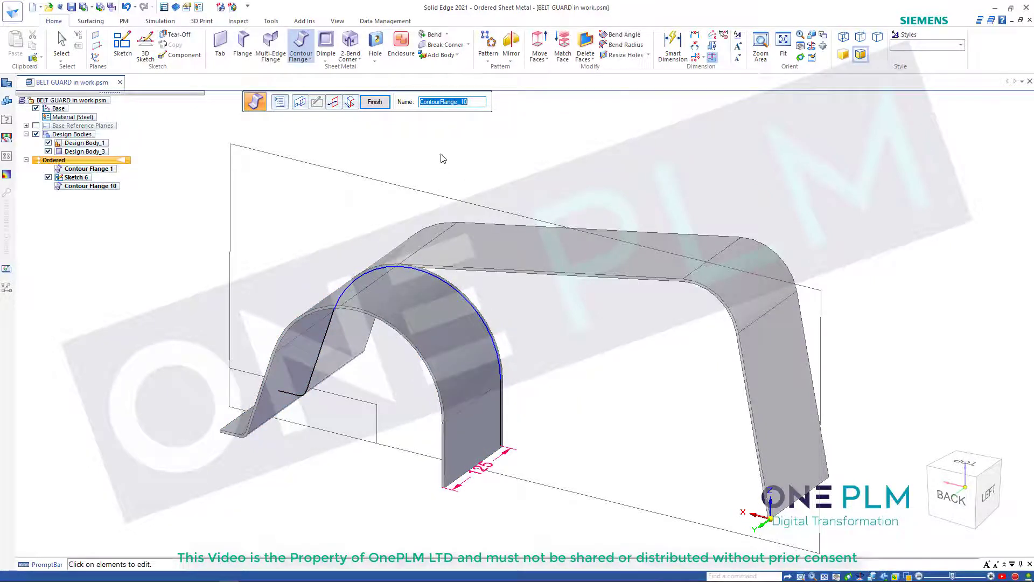
left_click(375, 100)
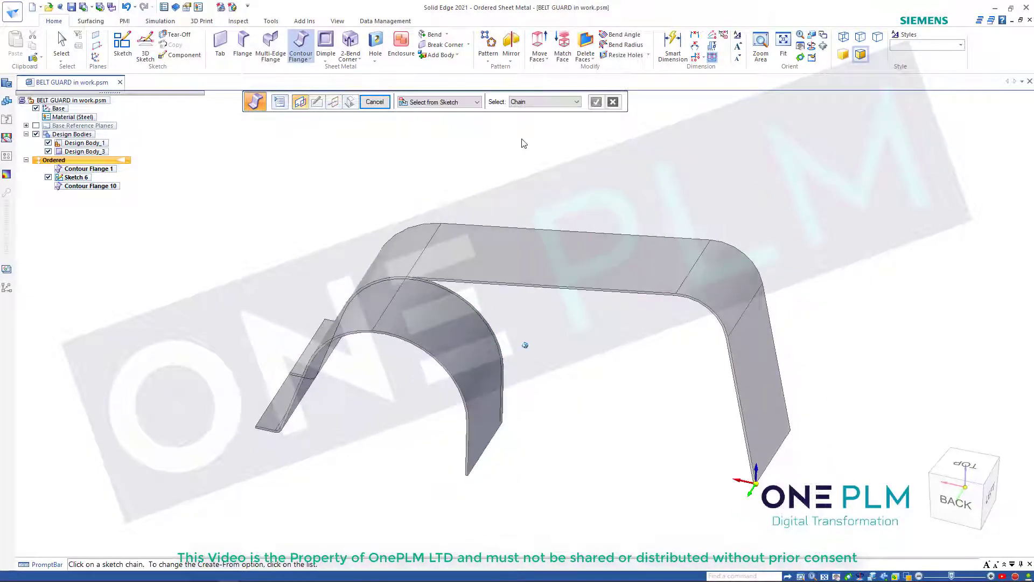
left_click(383, 103)
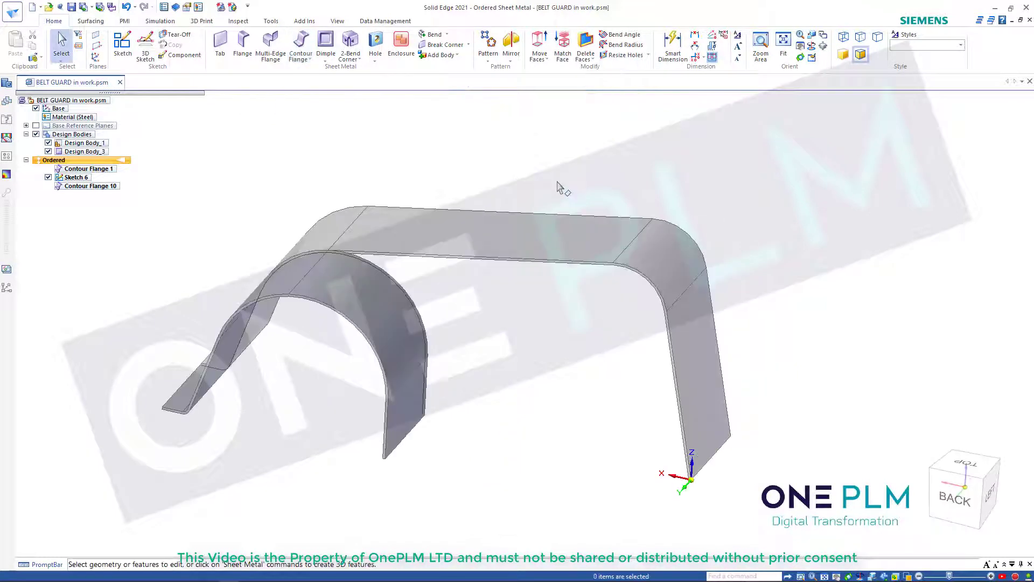
middle_click_drag(556, 186, 294, 171)
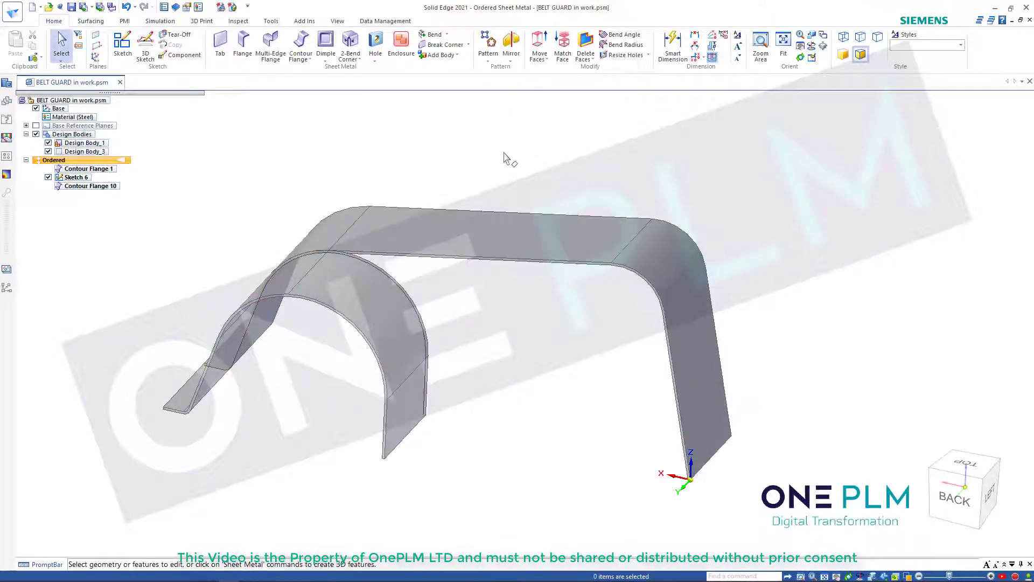
Start a normal cutout on the wide flange's flat top face and sketch a rectangle 62.50 deep from its inner long edge over the far bend.
left_click(375, 60)
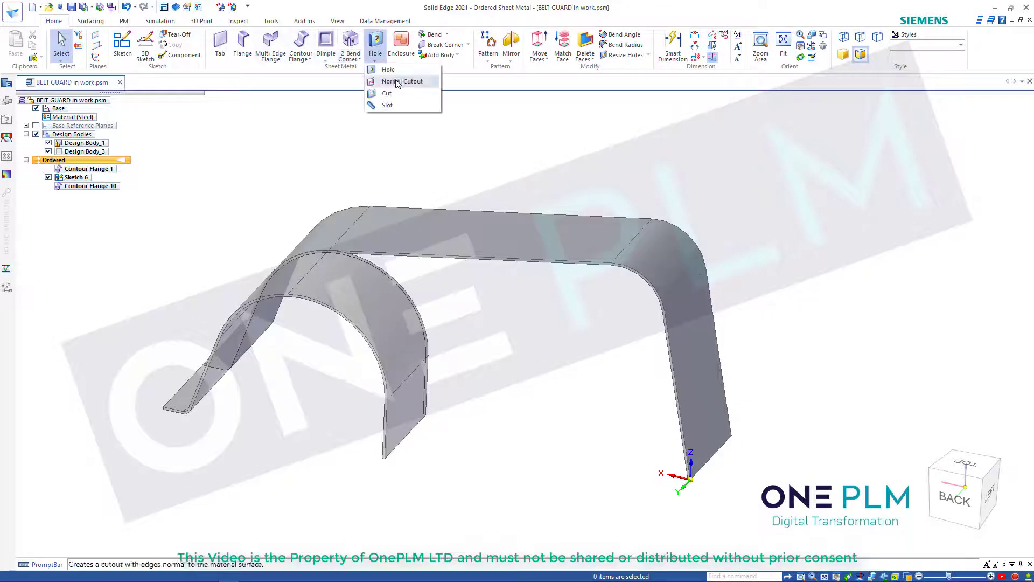
left_click(396, 80)
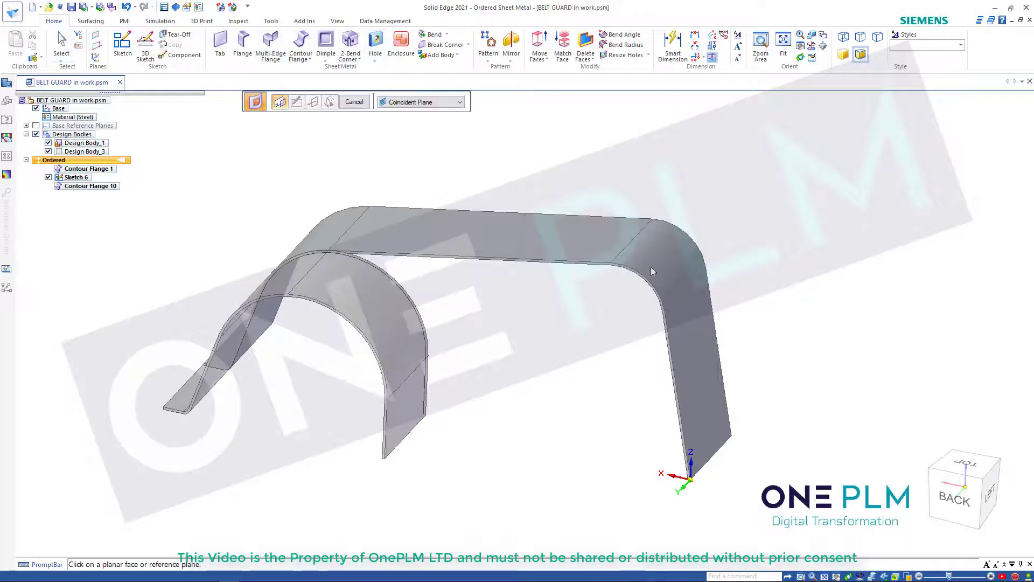
left_click(600, 252)
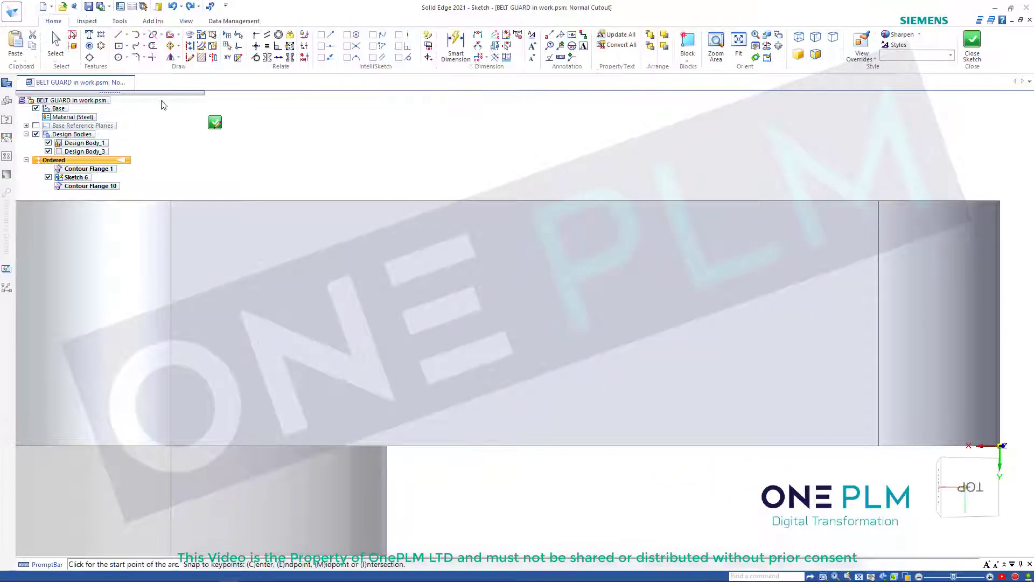
left_click(128, 48)
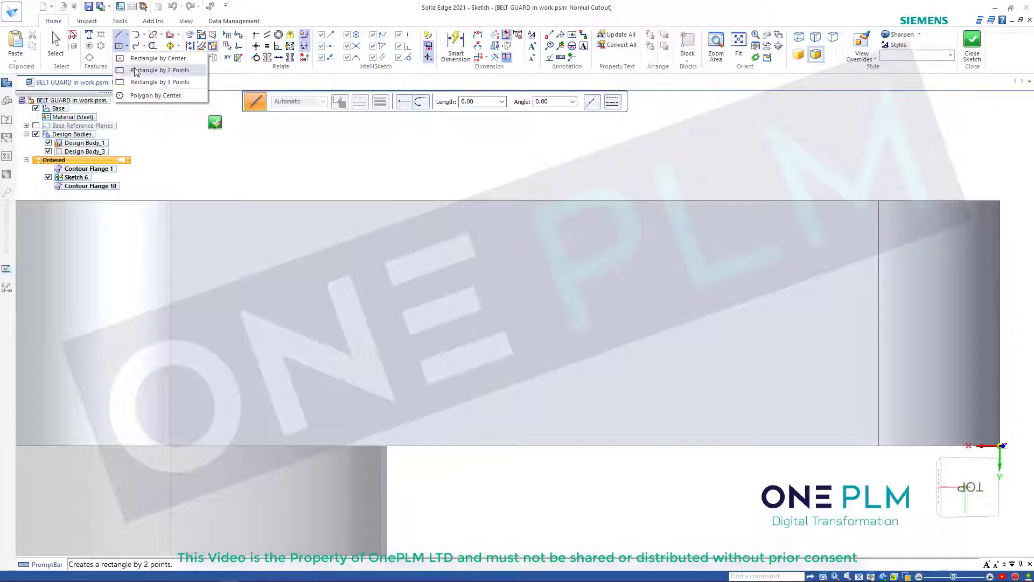
left_click(135, 70)
scroll(628, 252, "down", 3)
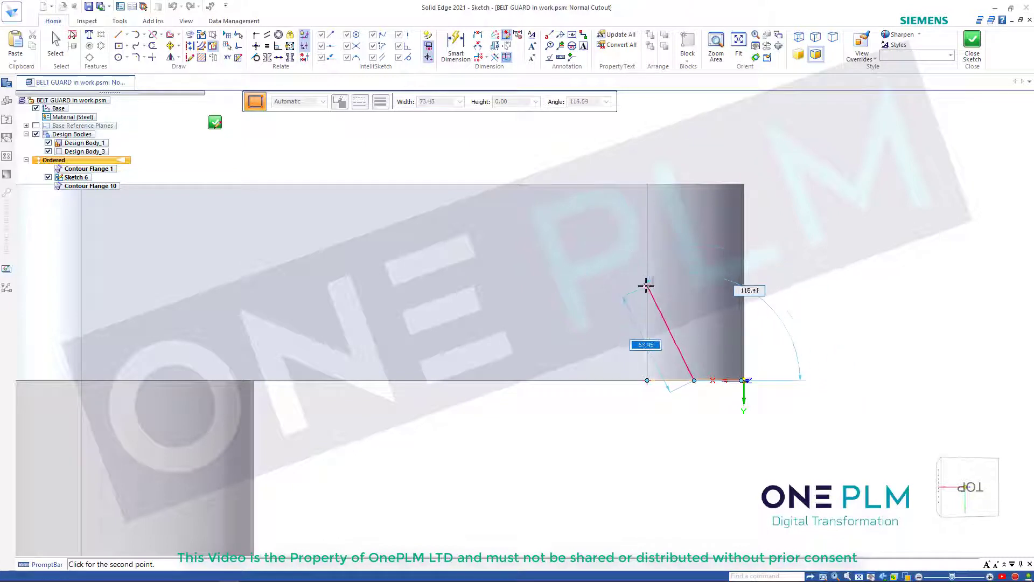
left_click(695, 283)
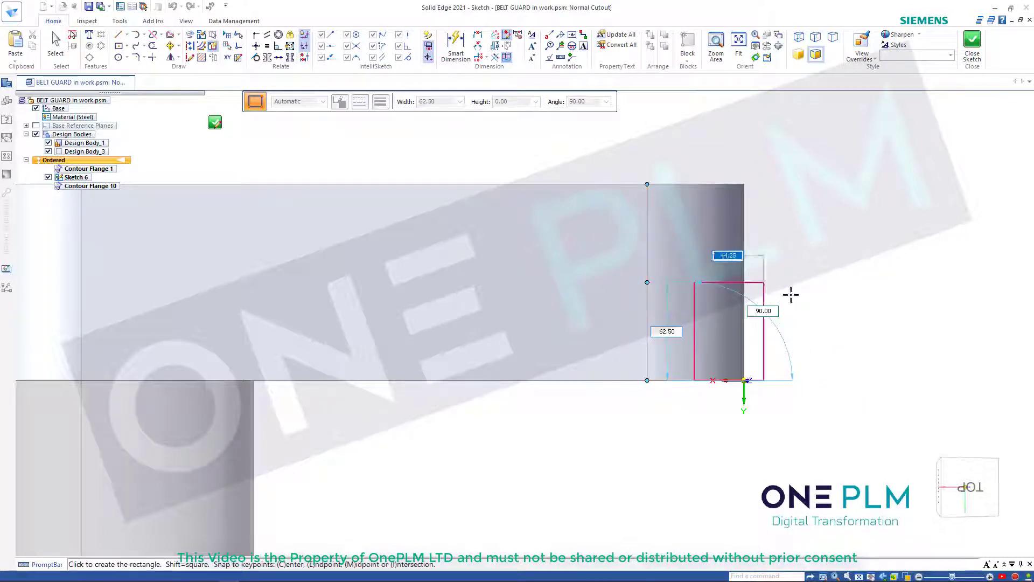